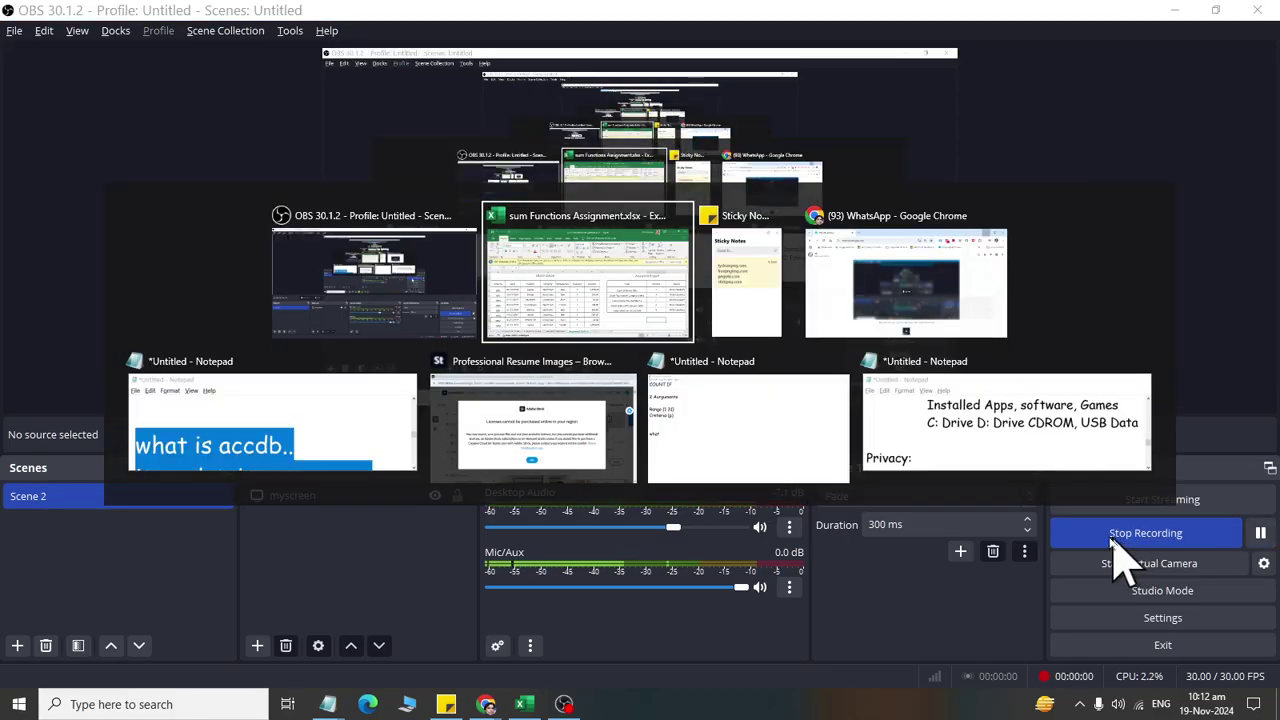
Step: Dismiss the licence notice and clear the placeholder text from Result cells L4:L10
click(1262, 208)
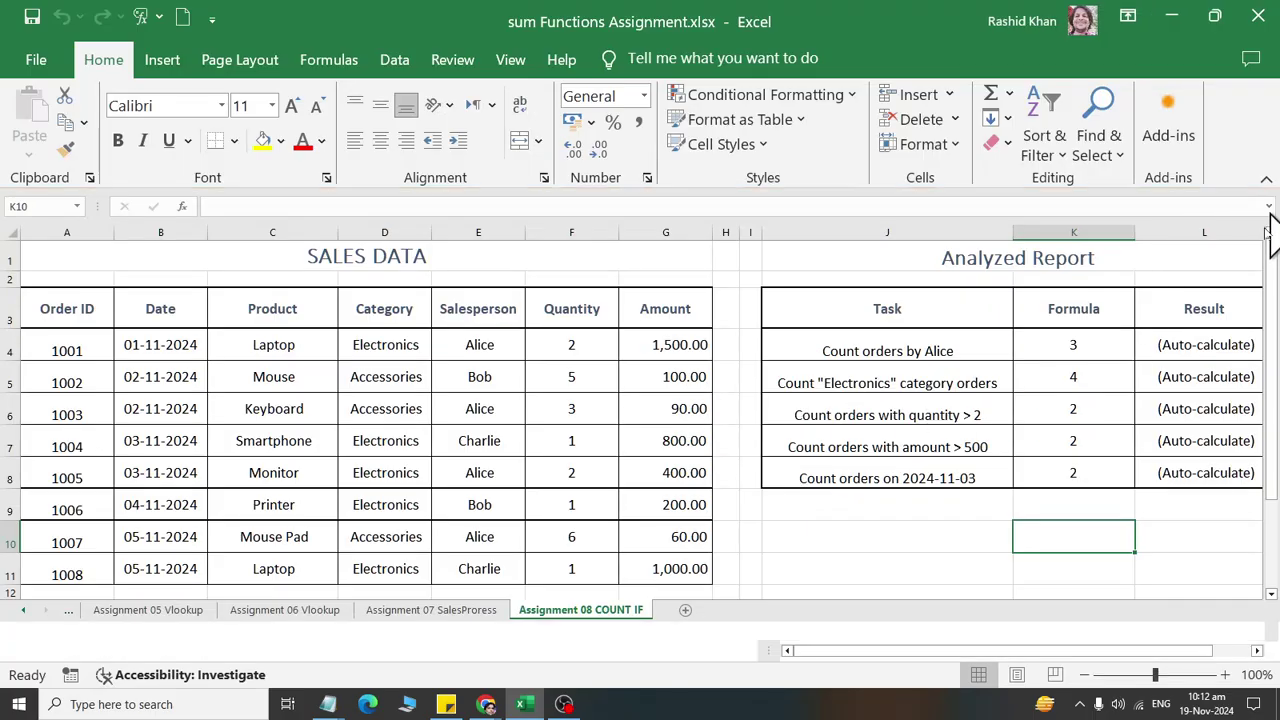
drag(1200, 346, 1194, 530)
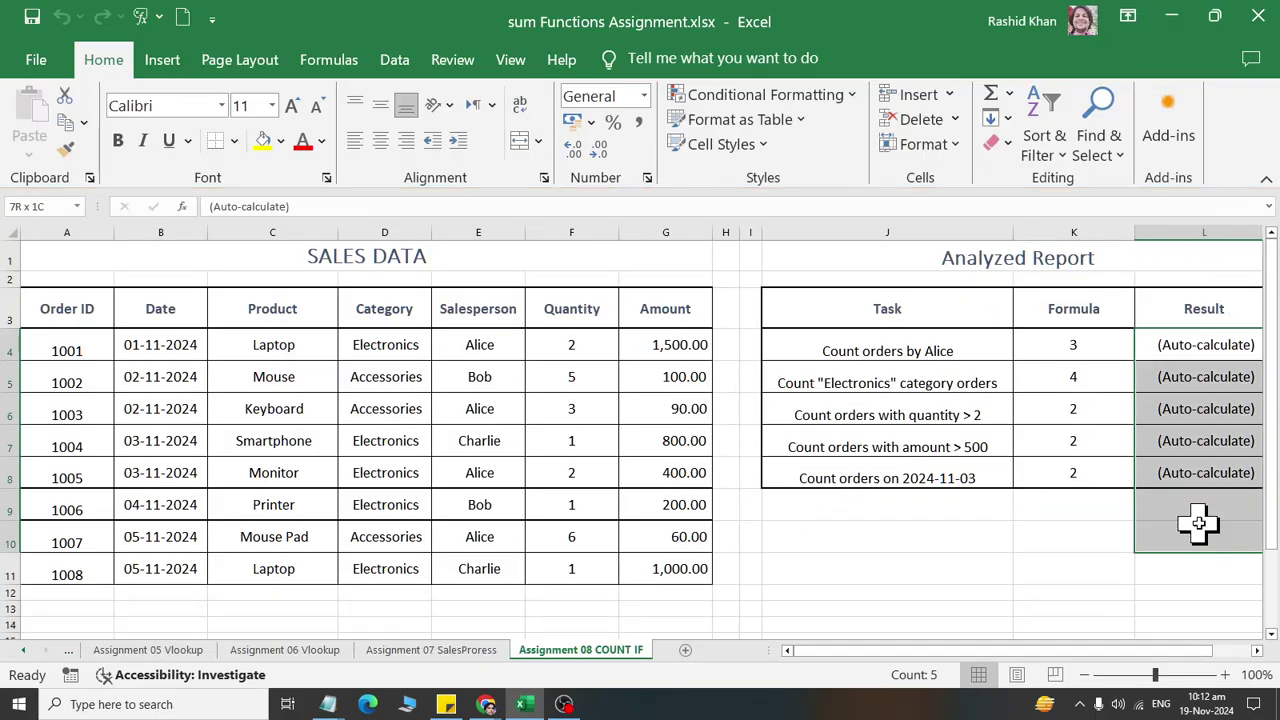
click(993, 143)
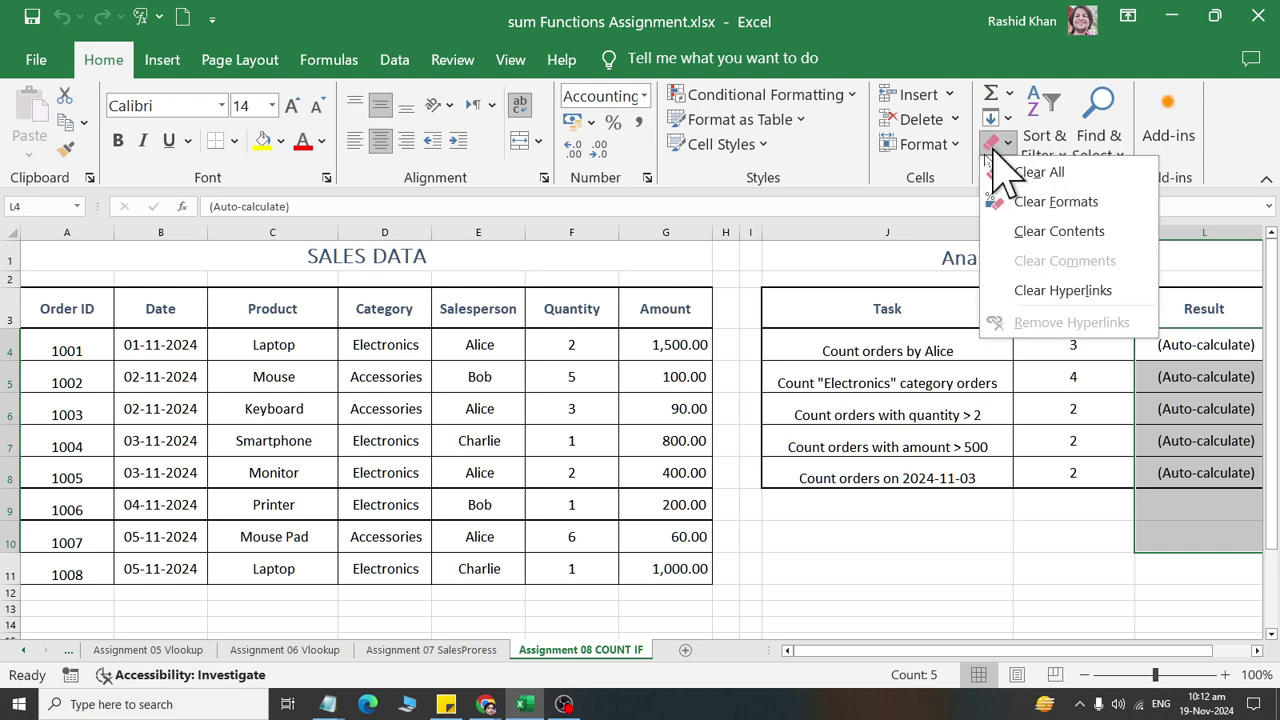
click(1020, 231)
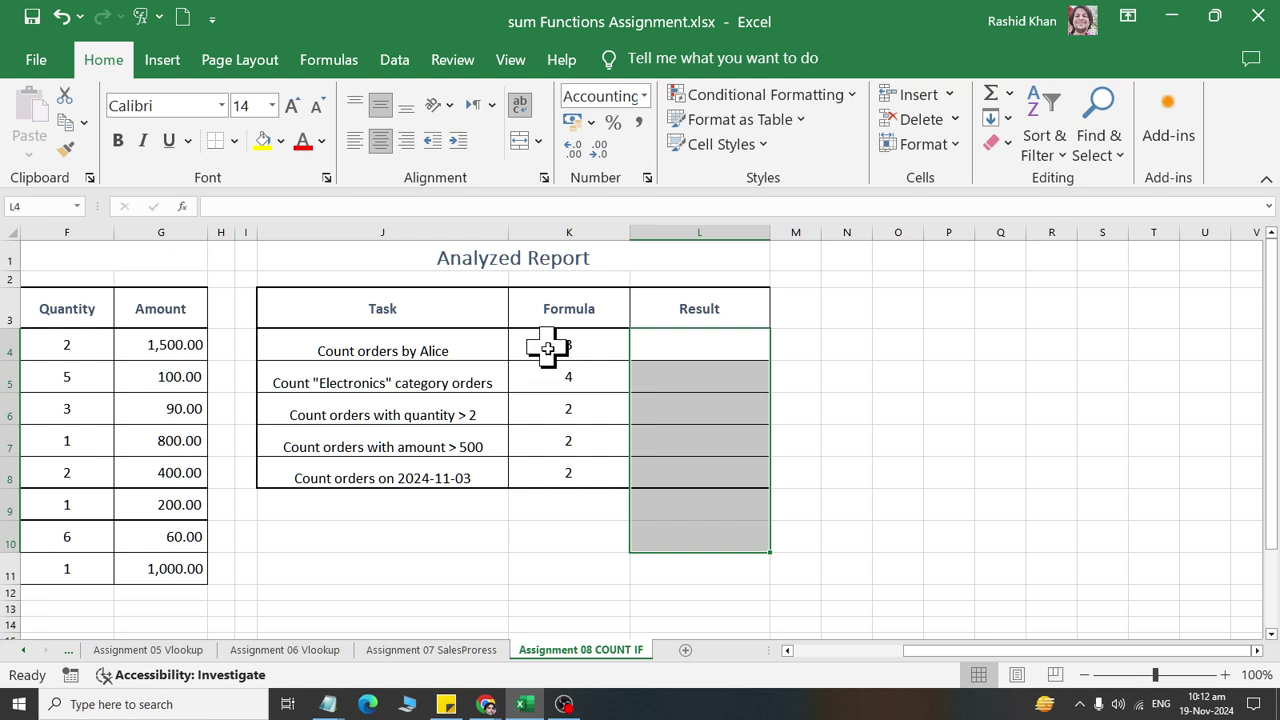
Step: Clear the existing COUNTIF formulas from the Formula column cells K4:K9
drag(549, 348, 540, 502)
click(995, 143)
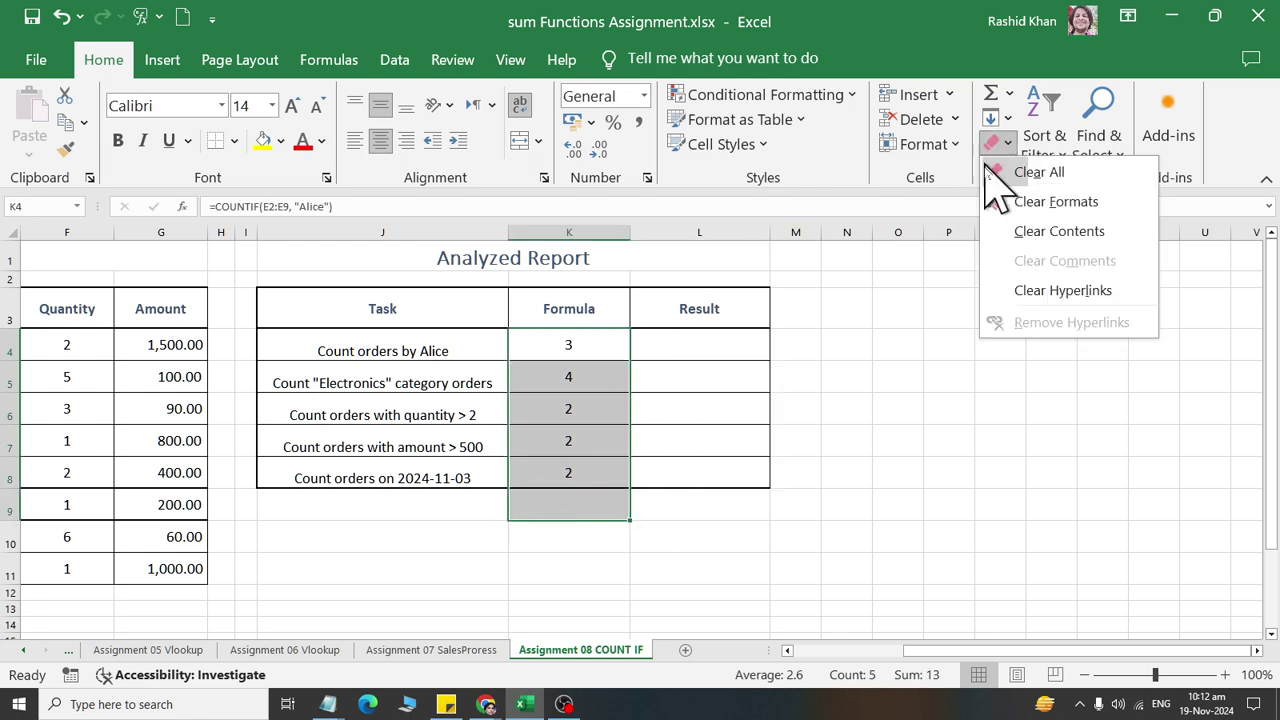
click(1020, 231)
drag(720, 354, 711, 477)
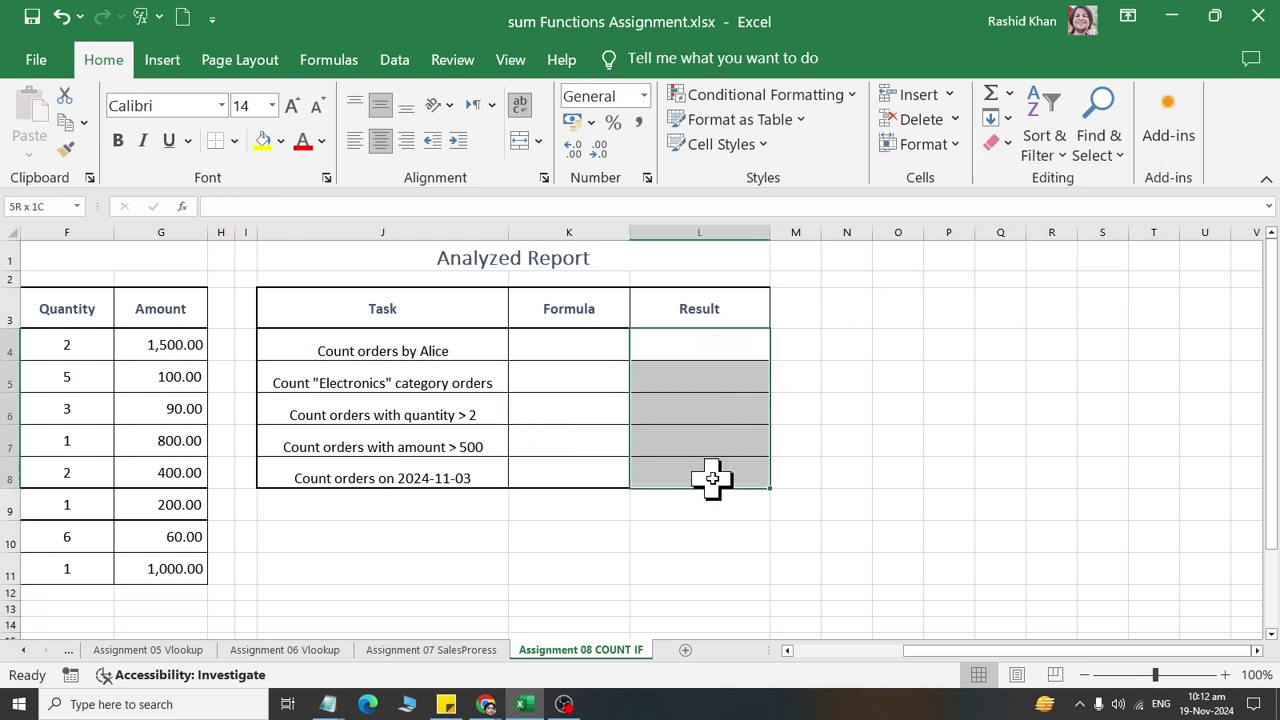
drag(409, 578, 5, 630)
click(286, 435)
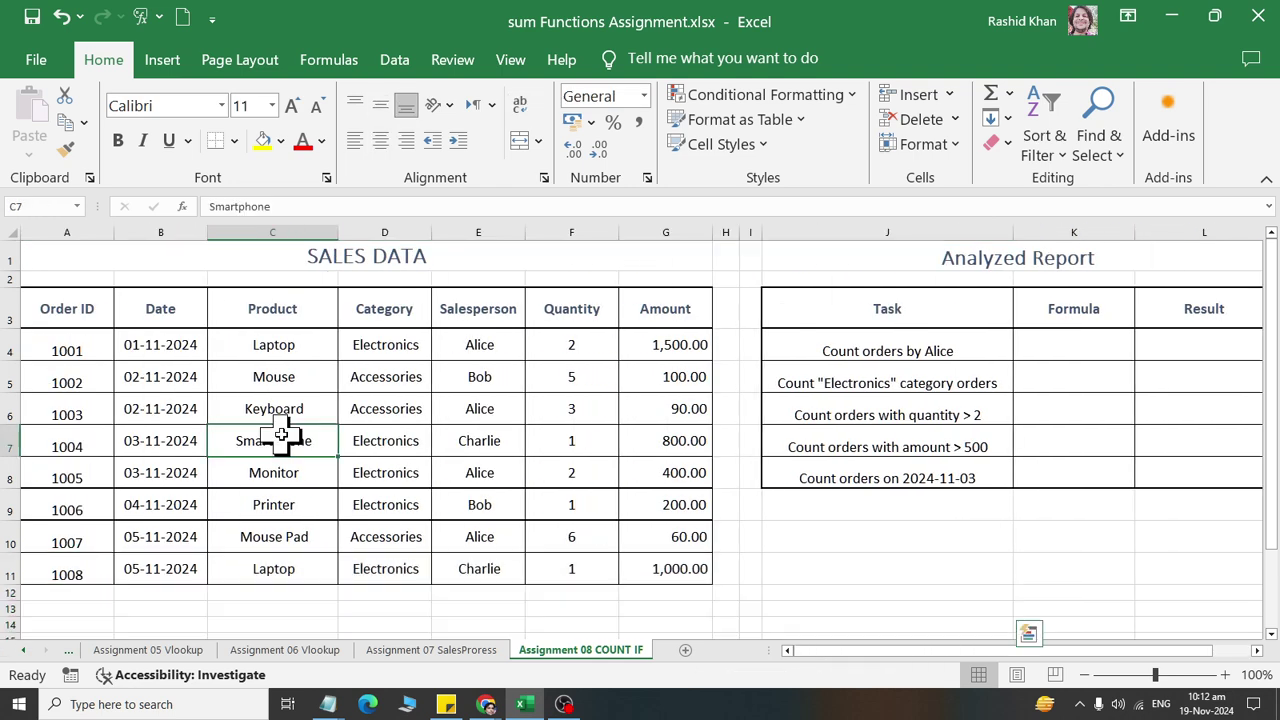
click(41, 340)
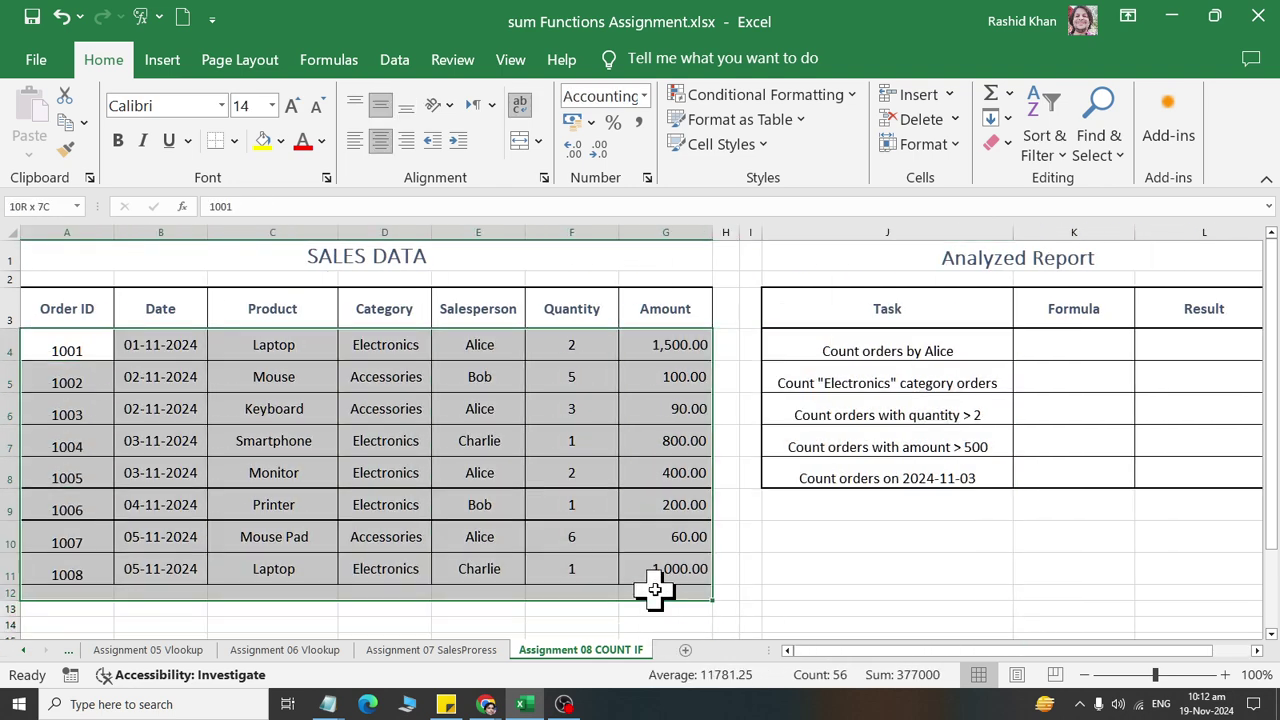
drag(262, 370, 650, 588)
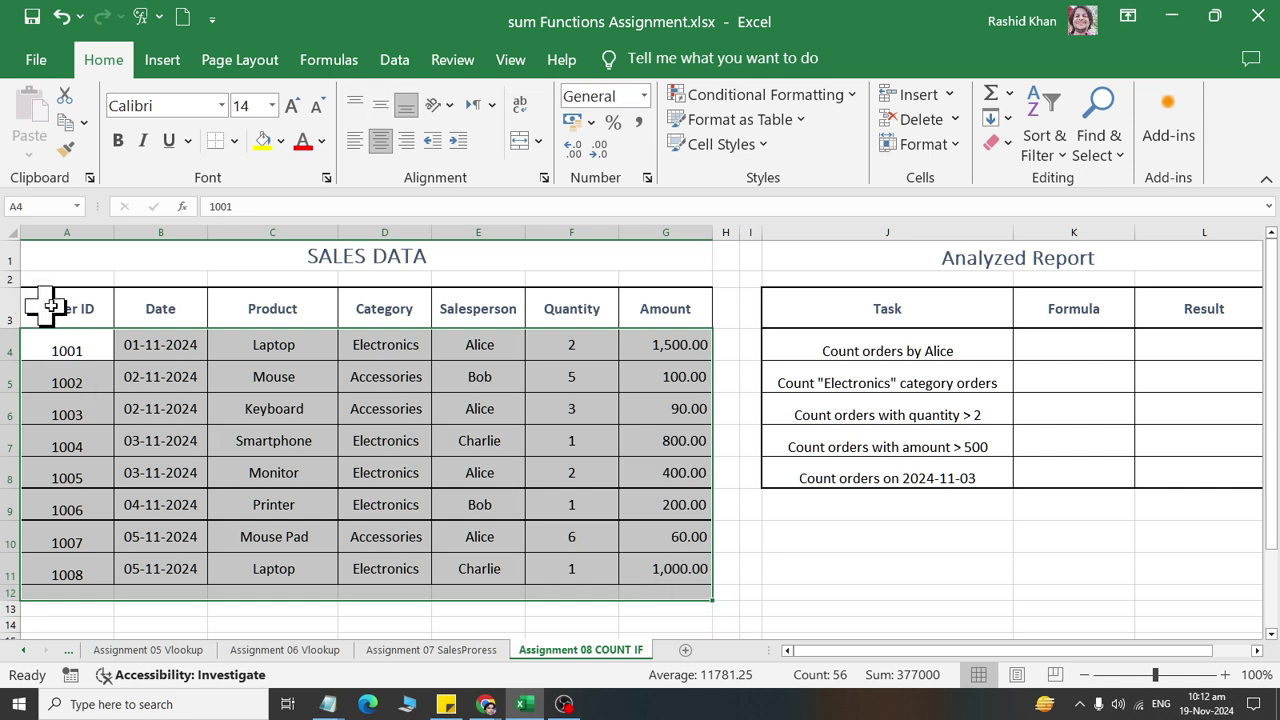
click(68, 355)
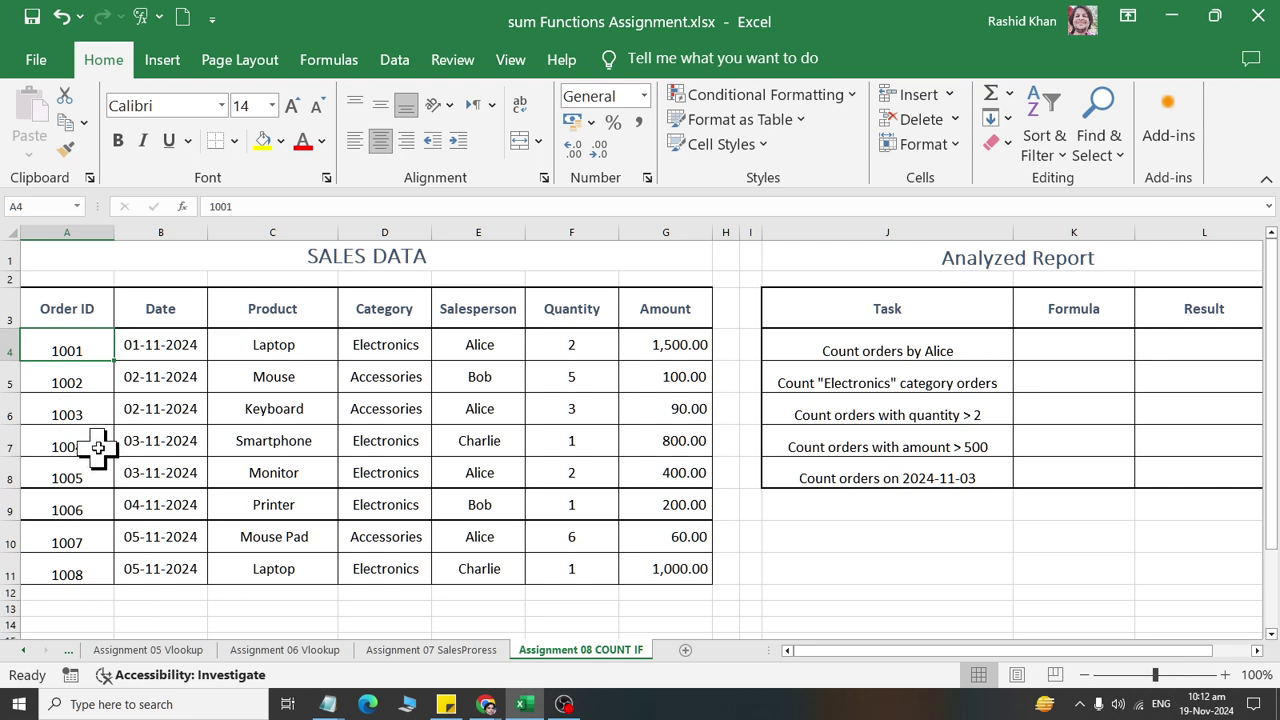
click(155, 349)
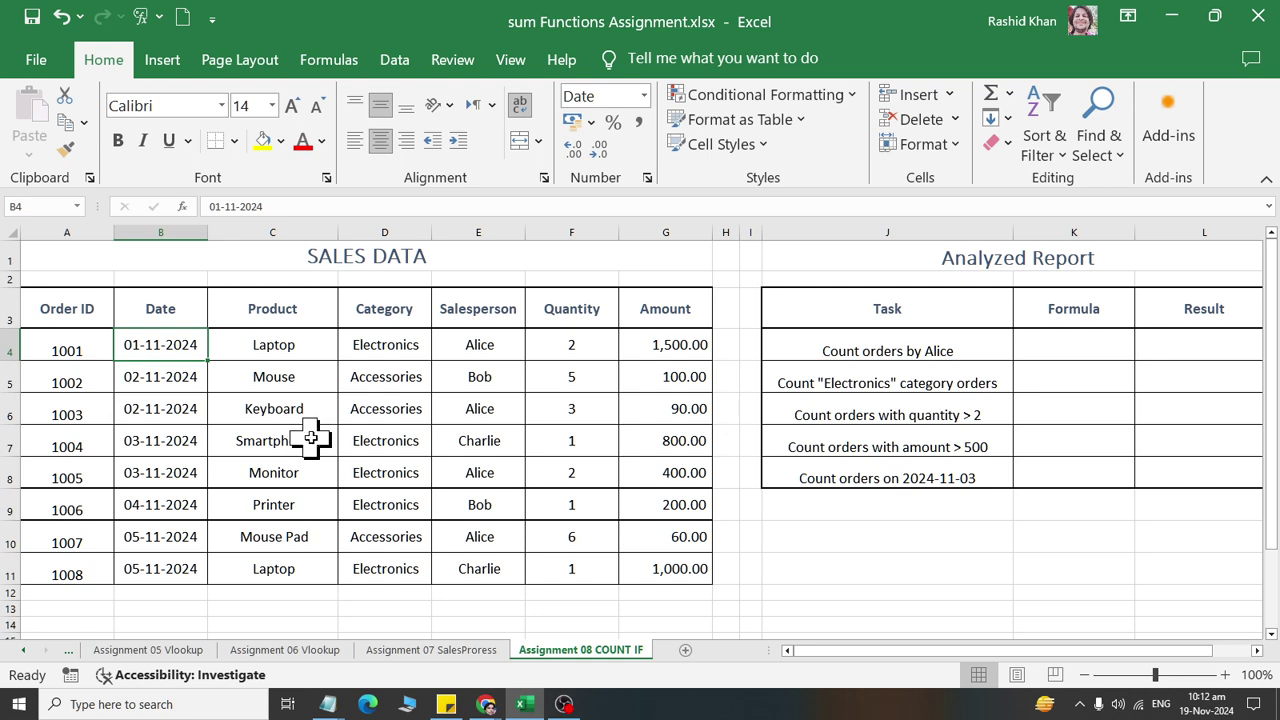
click(311, 342)
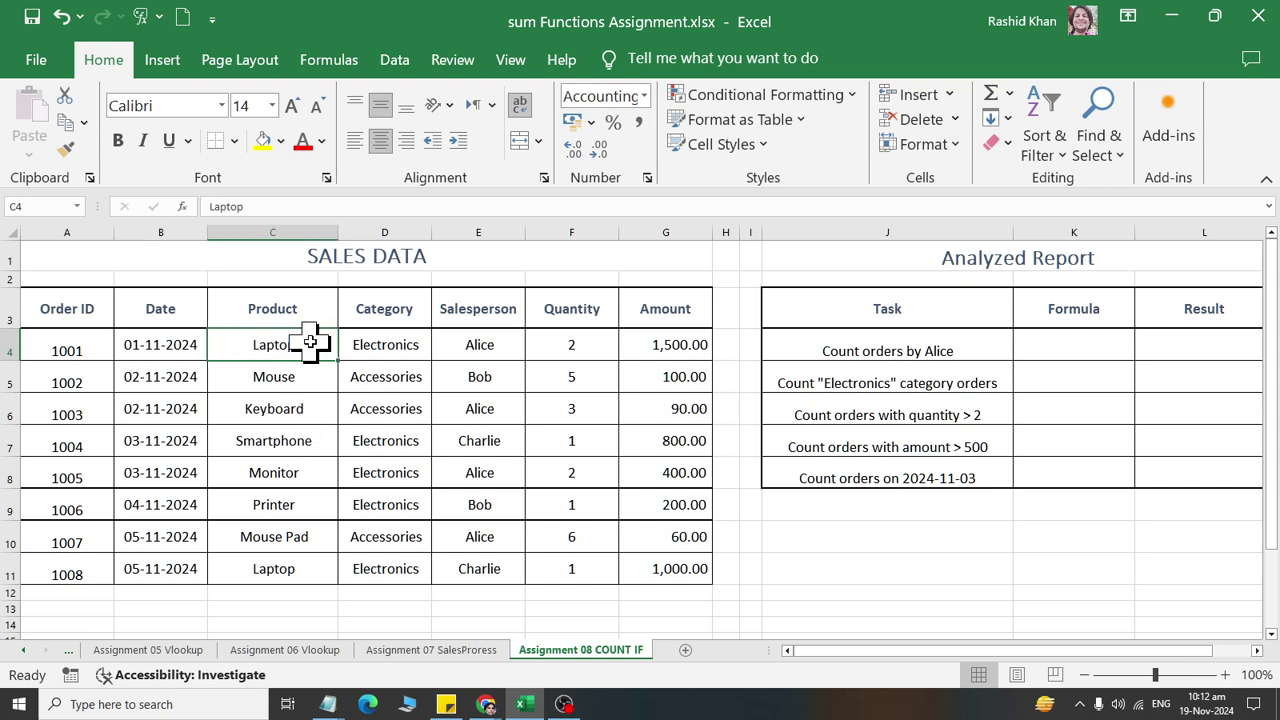
click(396, 355)
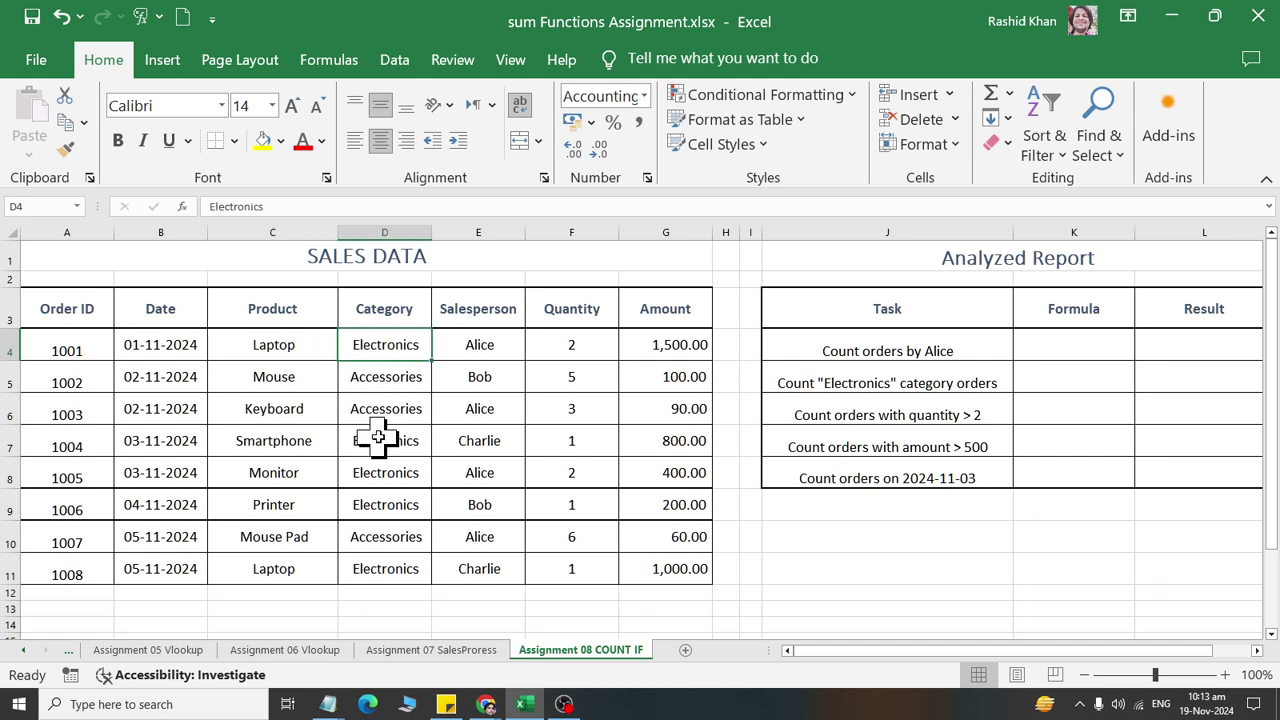
click(495, 350)
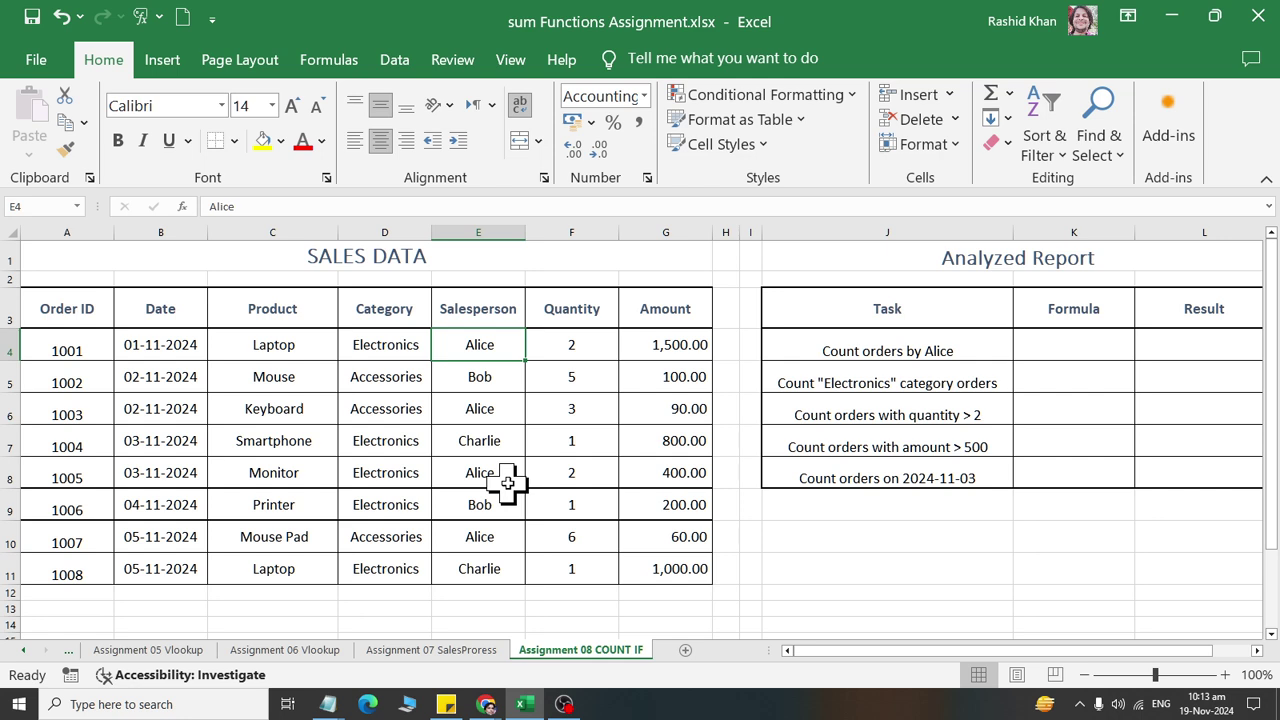
click(598, 345)
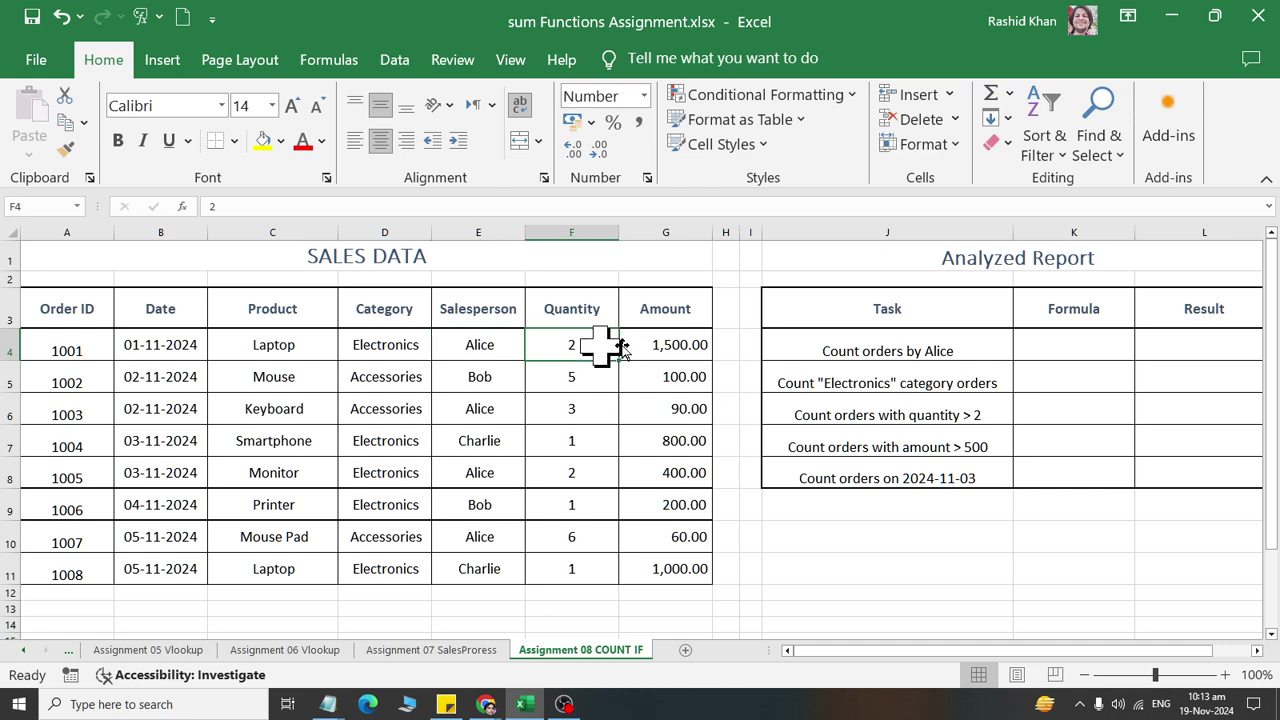
click(664, 350)
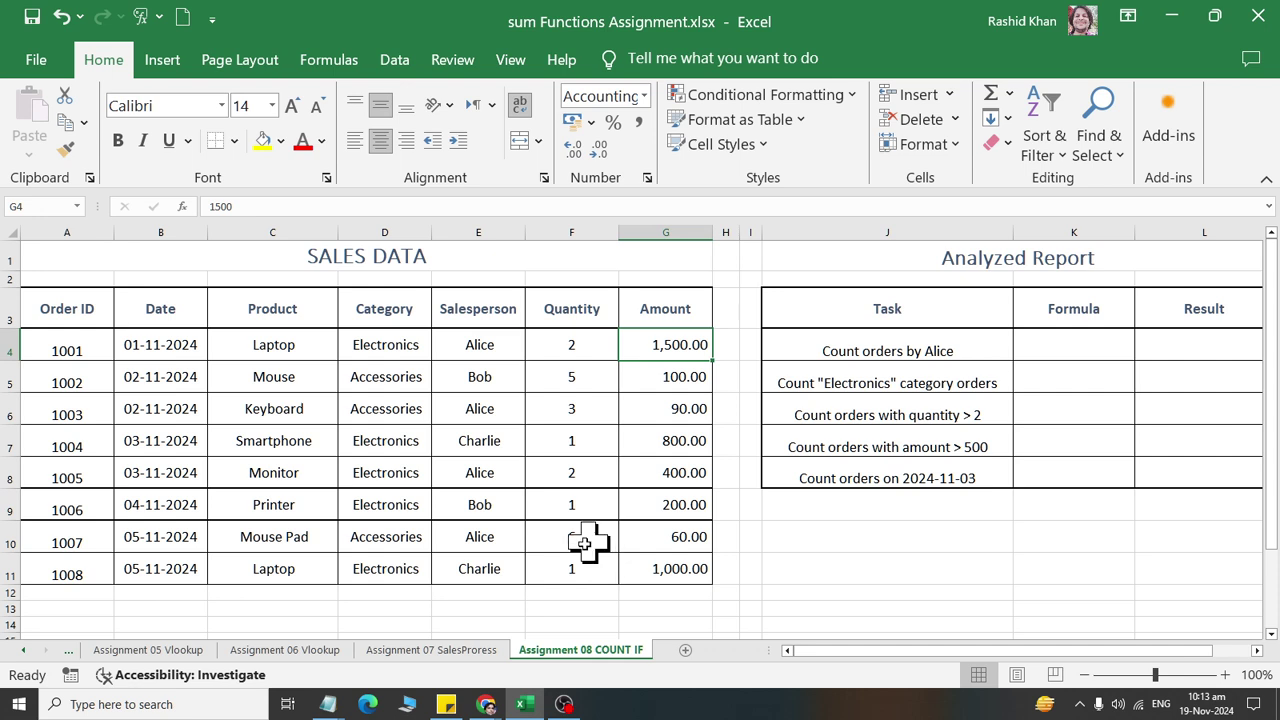
drag(62, 374, 728, 376)
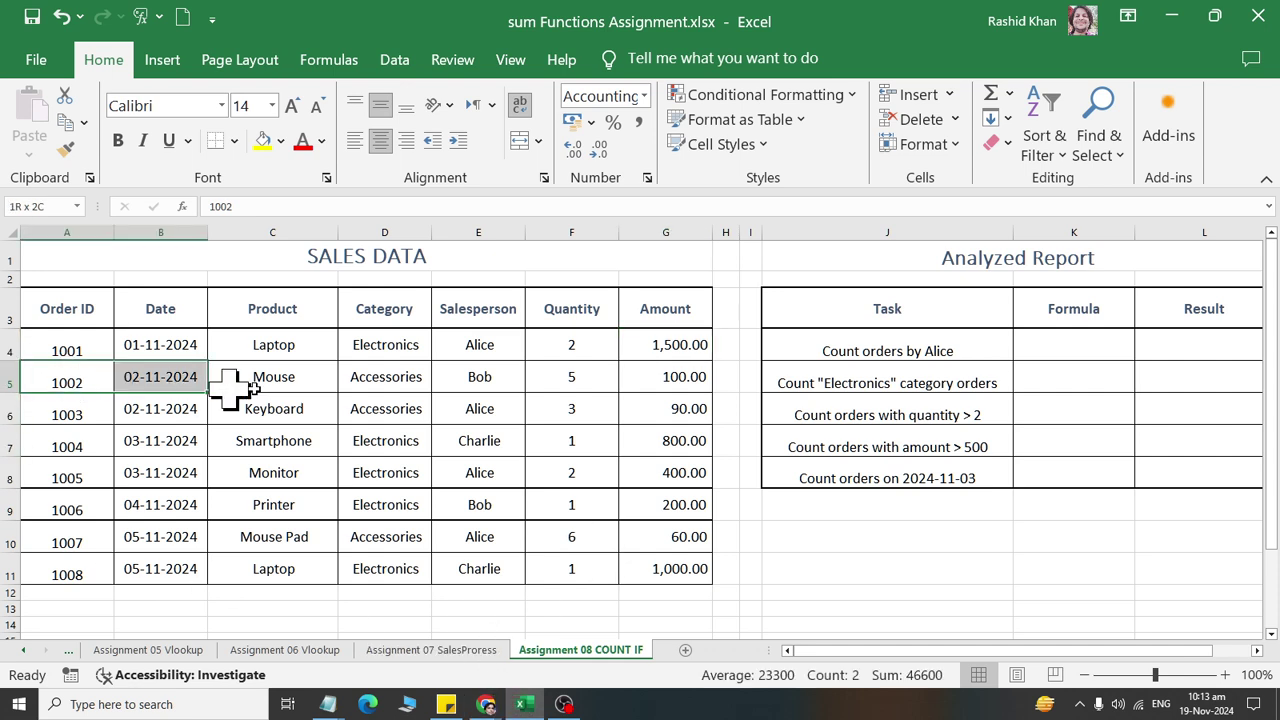
click(357, 378)
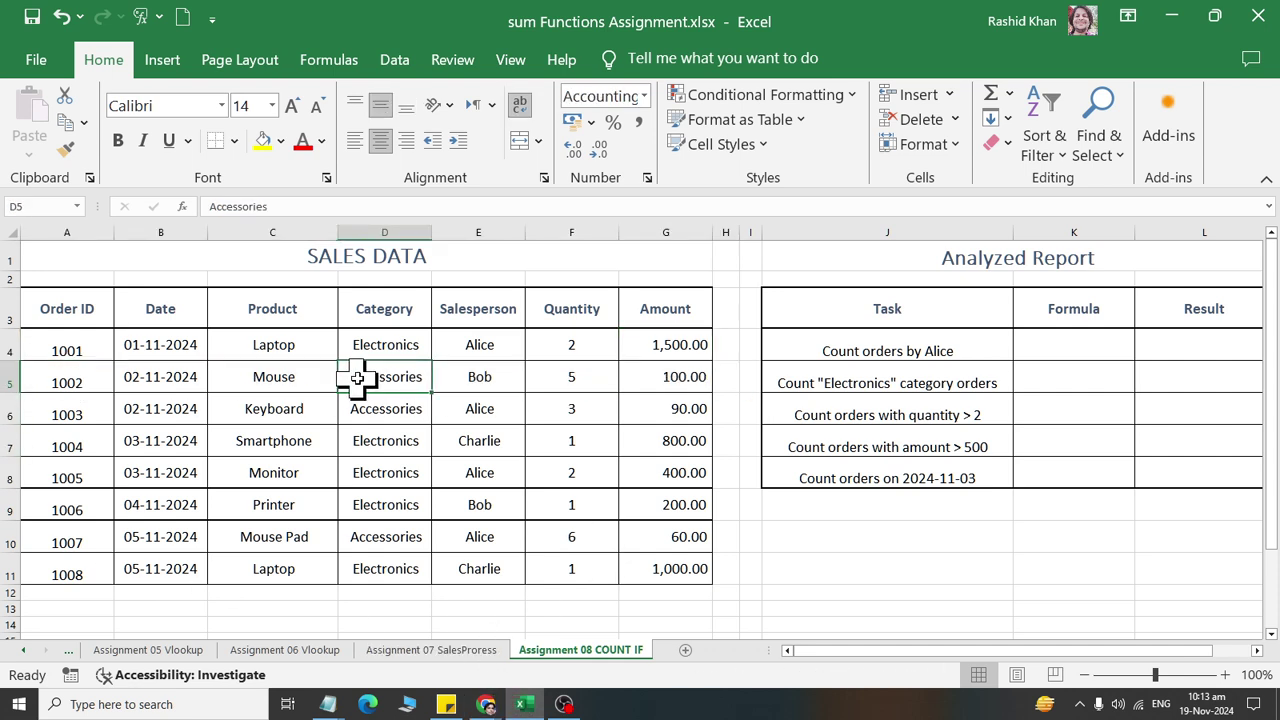
drag(55, 505, 700, 508)
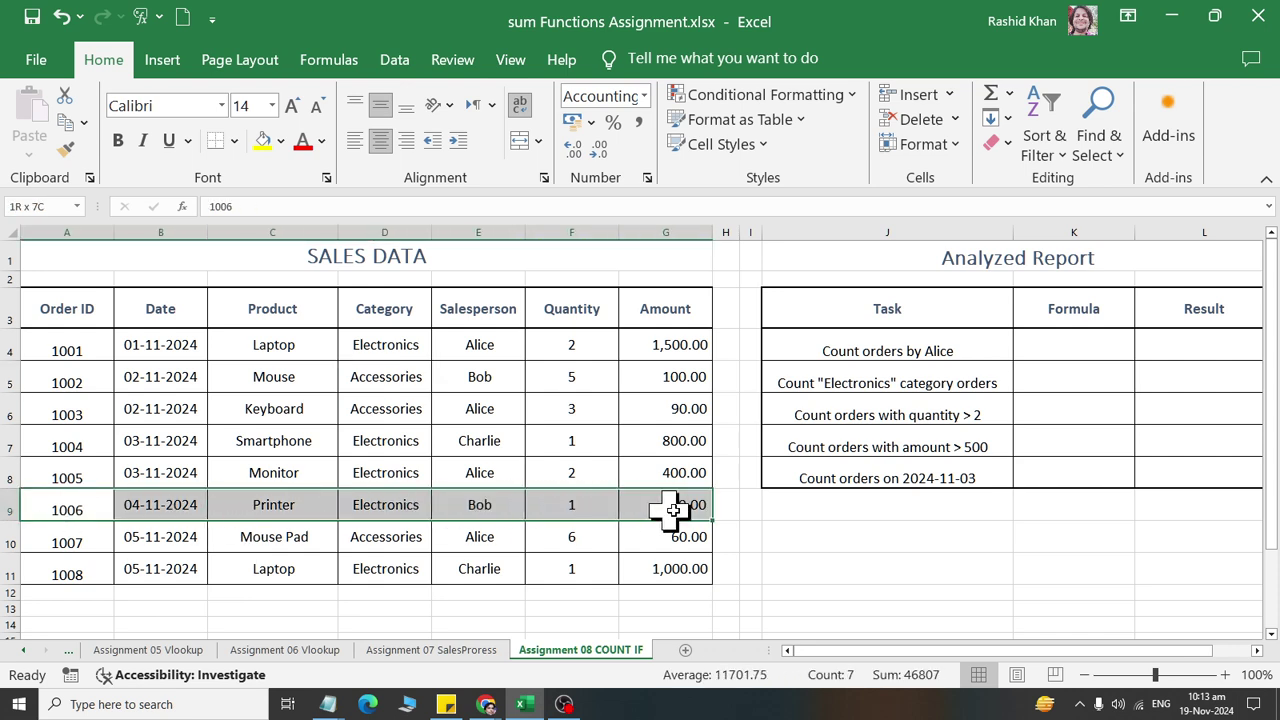
drag(44, 538, 738, 542)
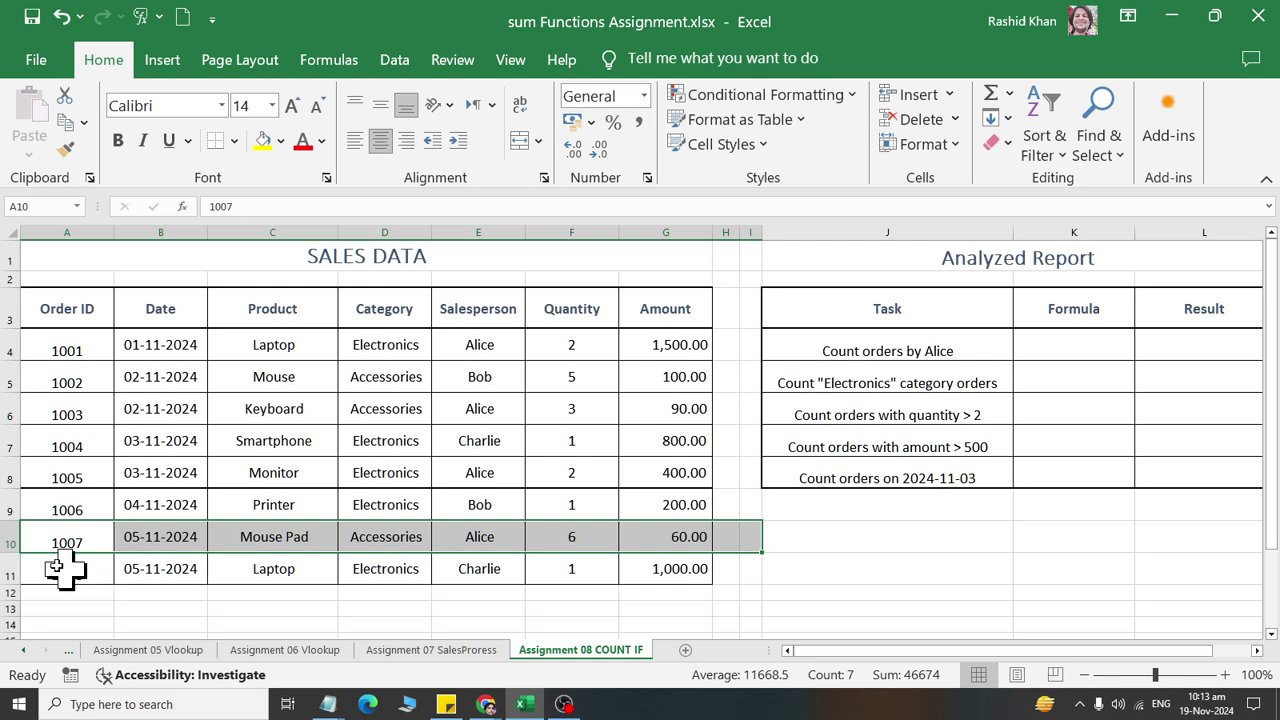
drag(63, 566, 700, 568)
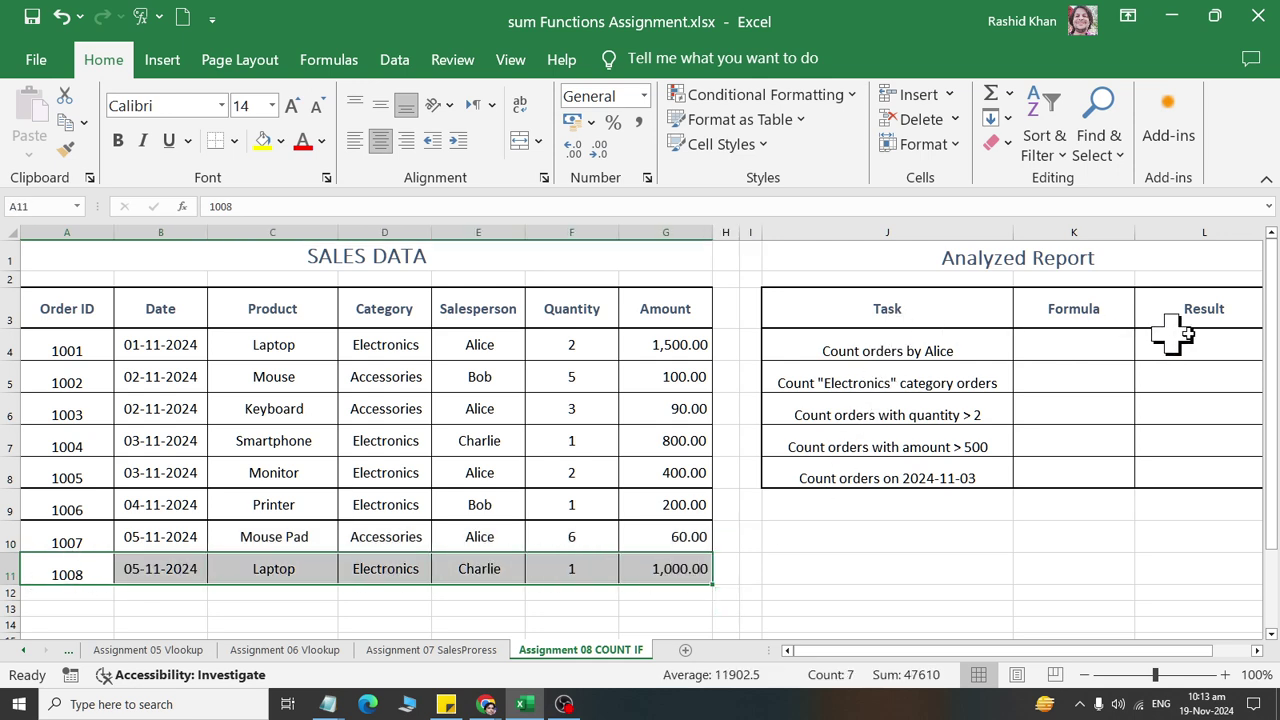
click(1216, 342)
click(905, 352)
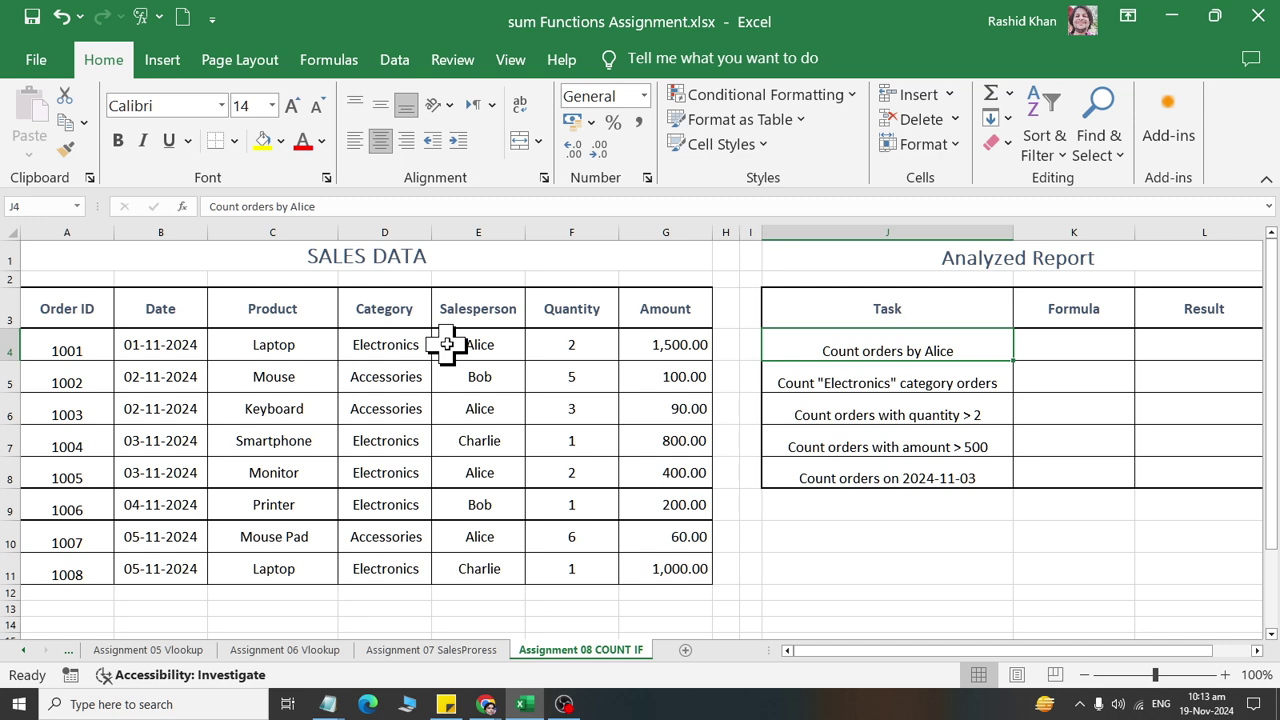
Step: Check the four Alice entries in cells E4, E6, E8 and E10
click(480, 350)
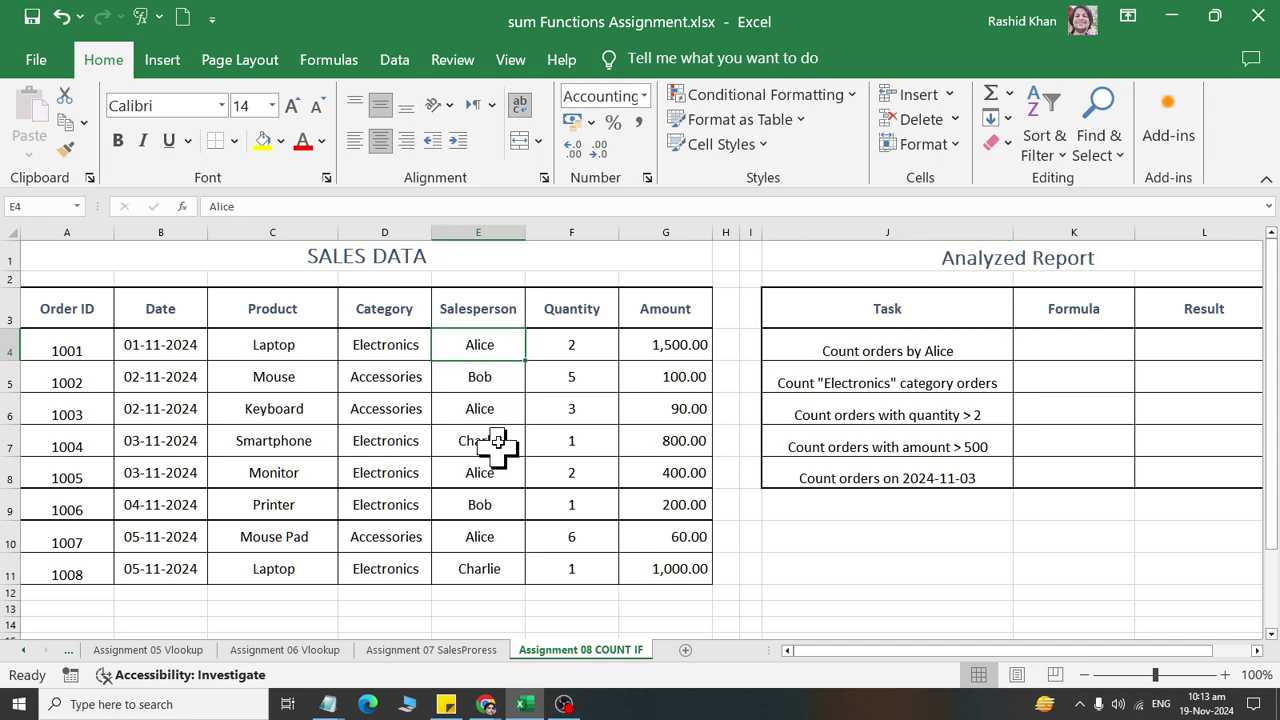
click(487, 418)
click(478, 475)
click(478, 541)
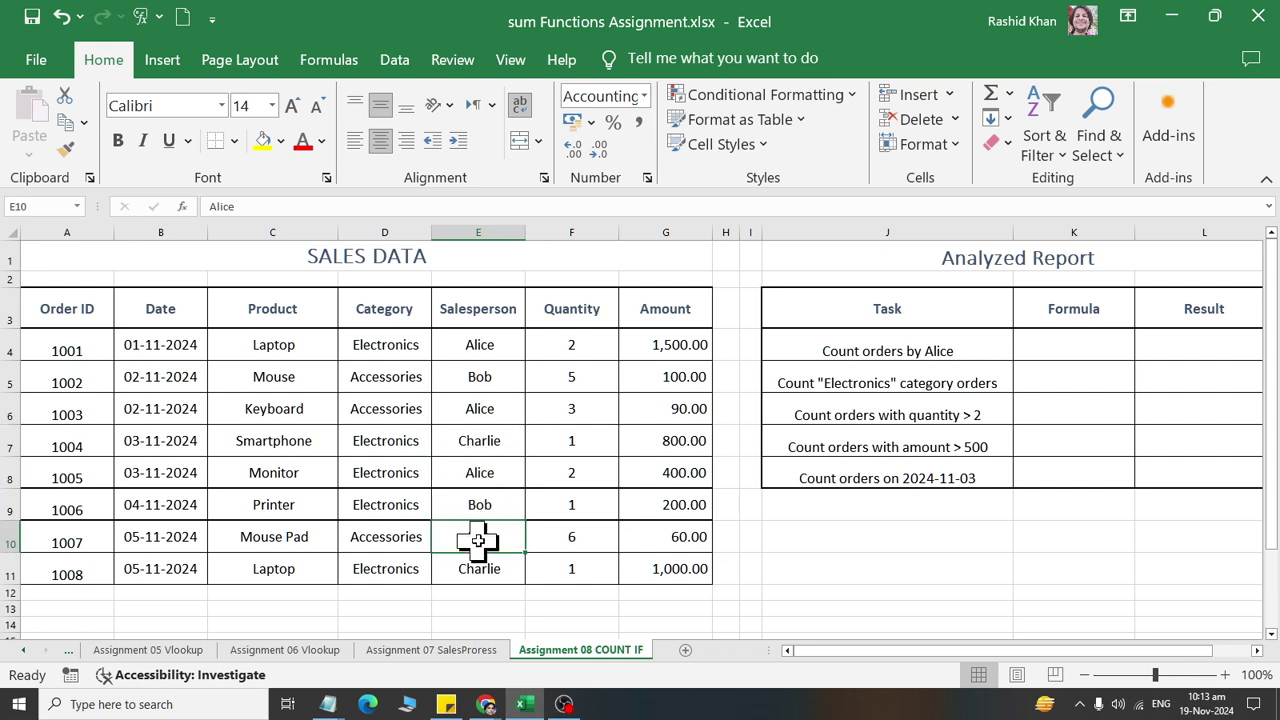
Step: Start a COUNTIF formula in L4 from the Statistical functions
click(1228, 348)
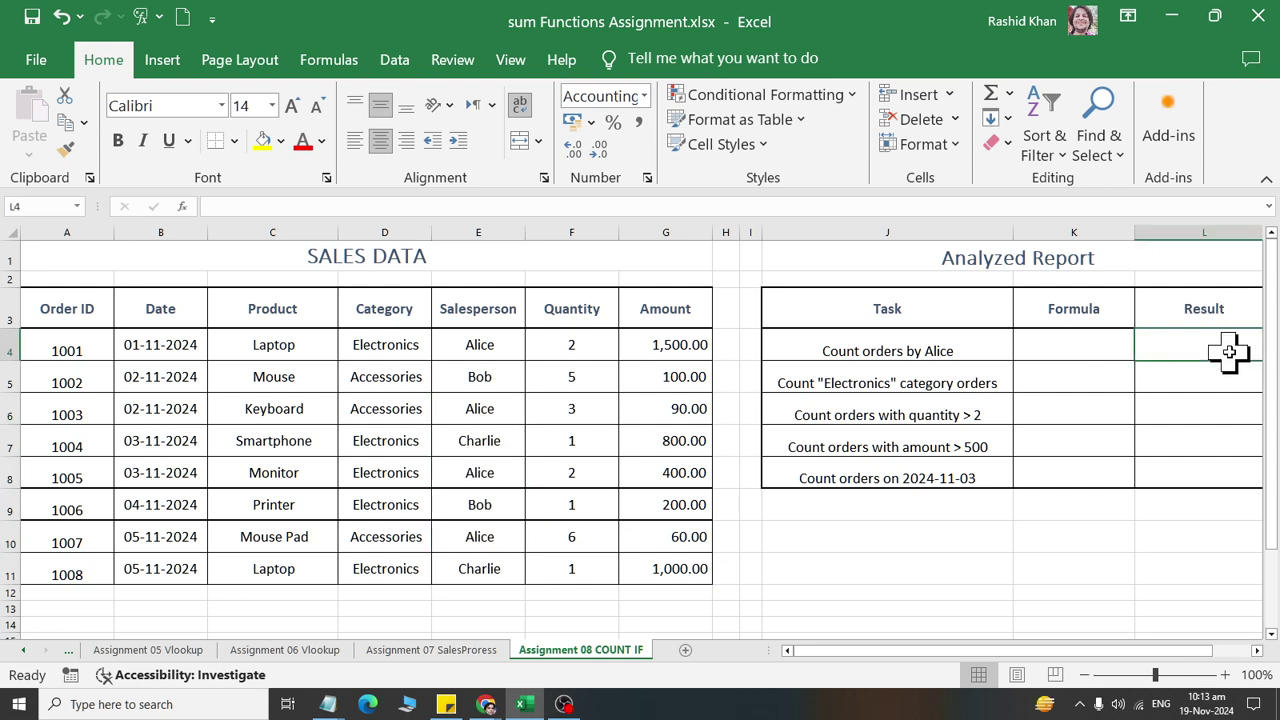
click(328, 60)
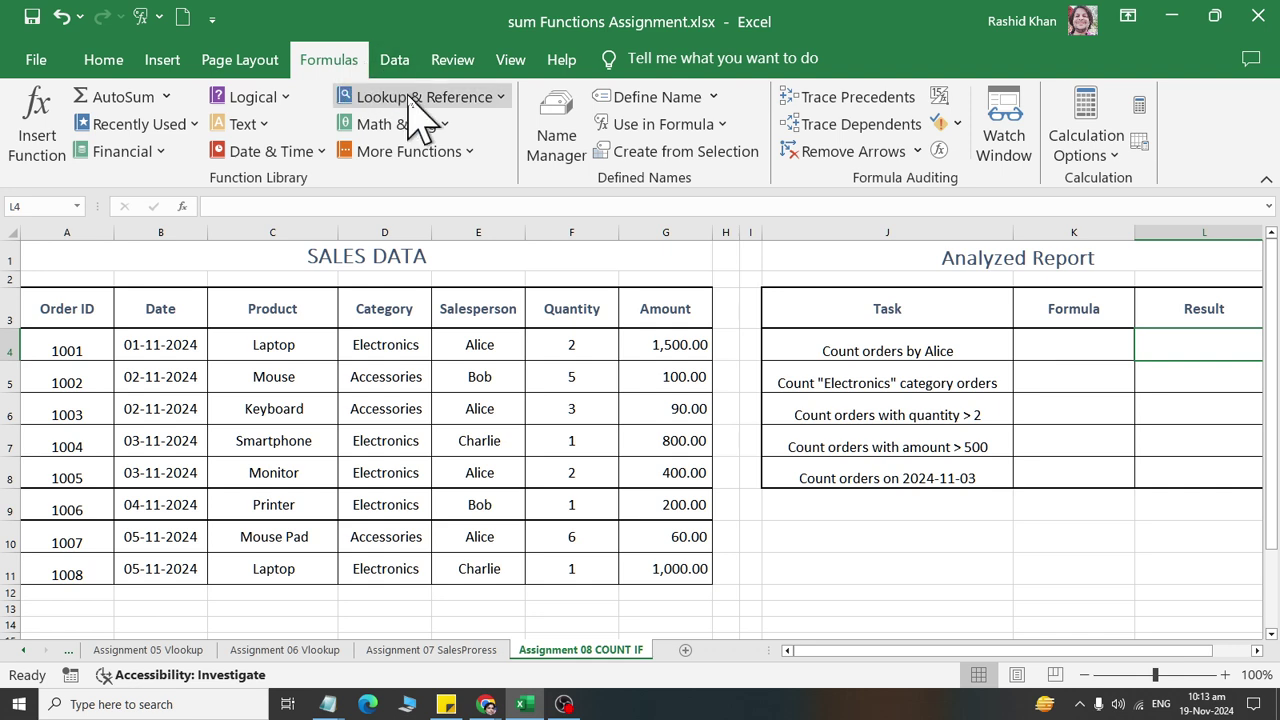
click(415, 151)
mouse_move(433, 179)
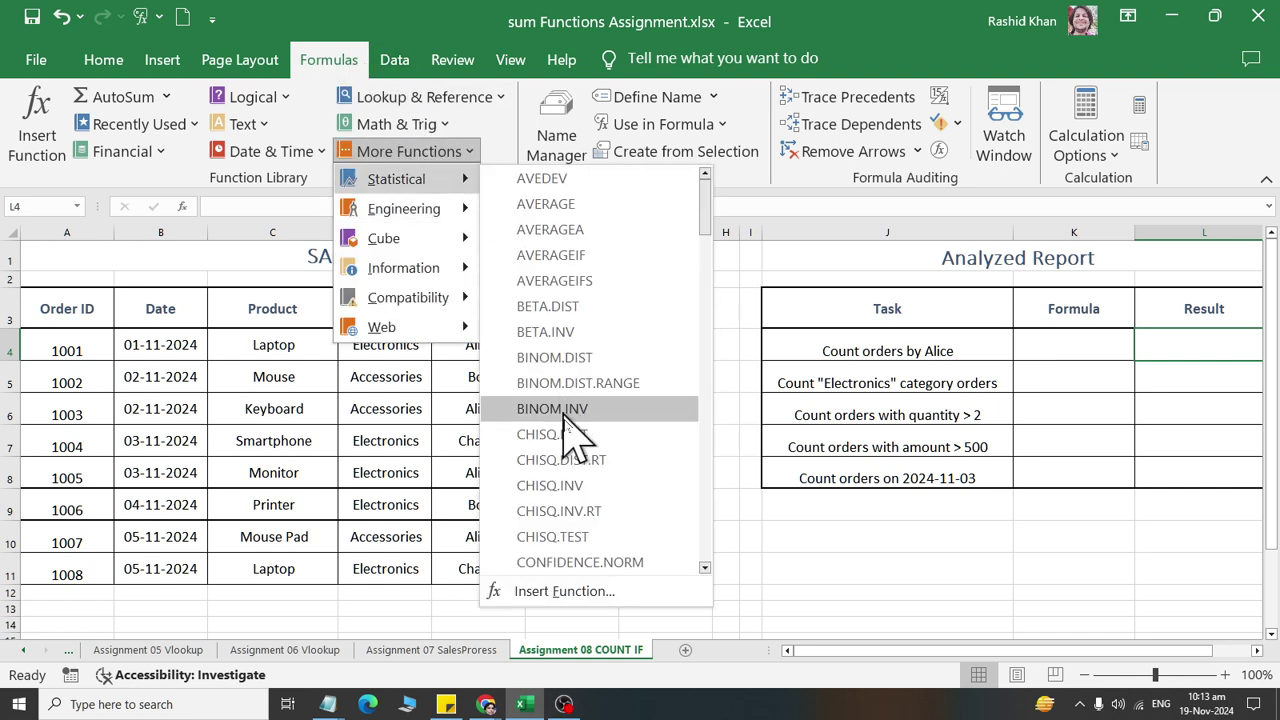
scroll(605, 550, down, 2)
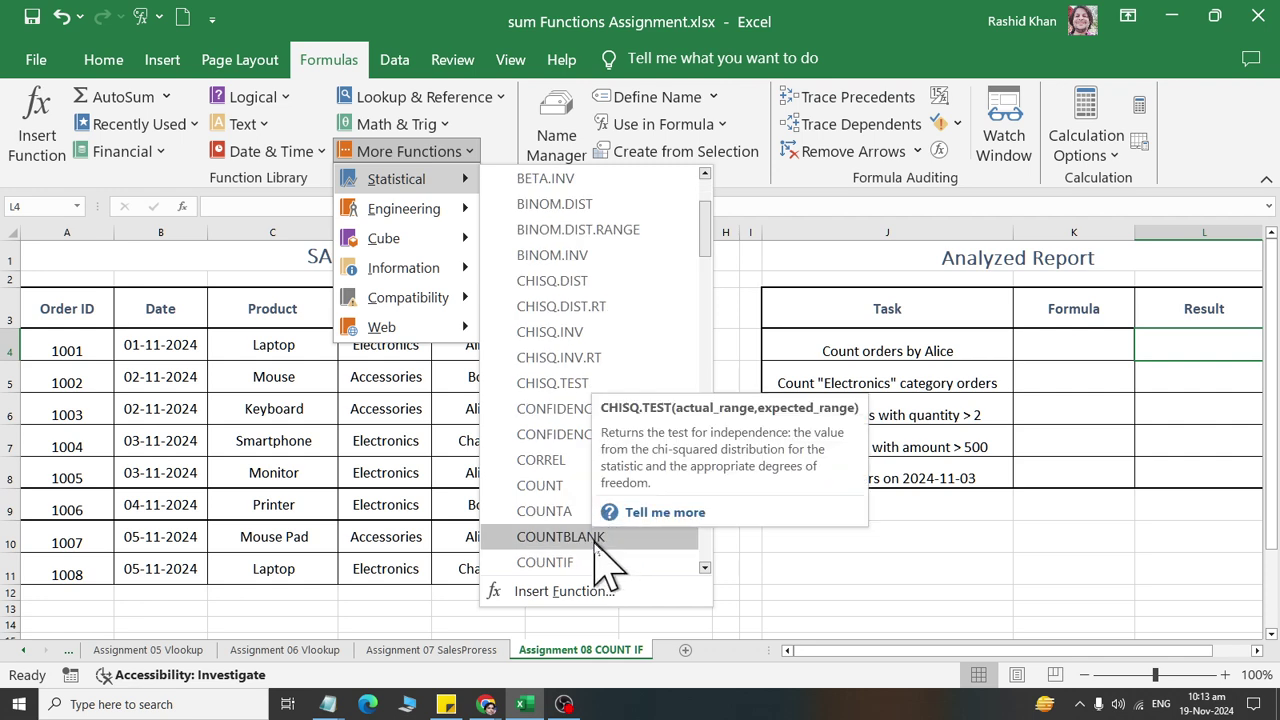
click(598, 562)
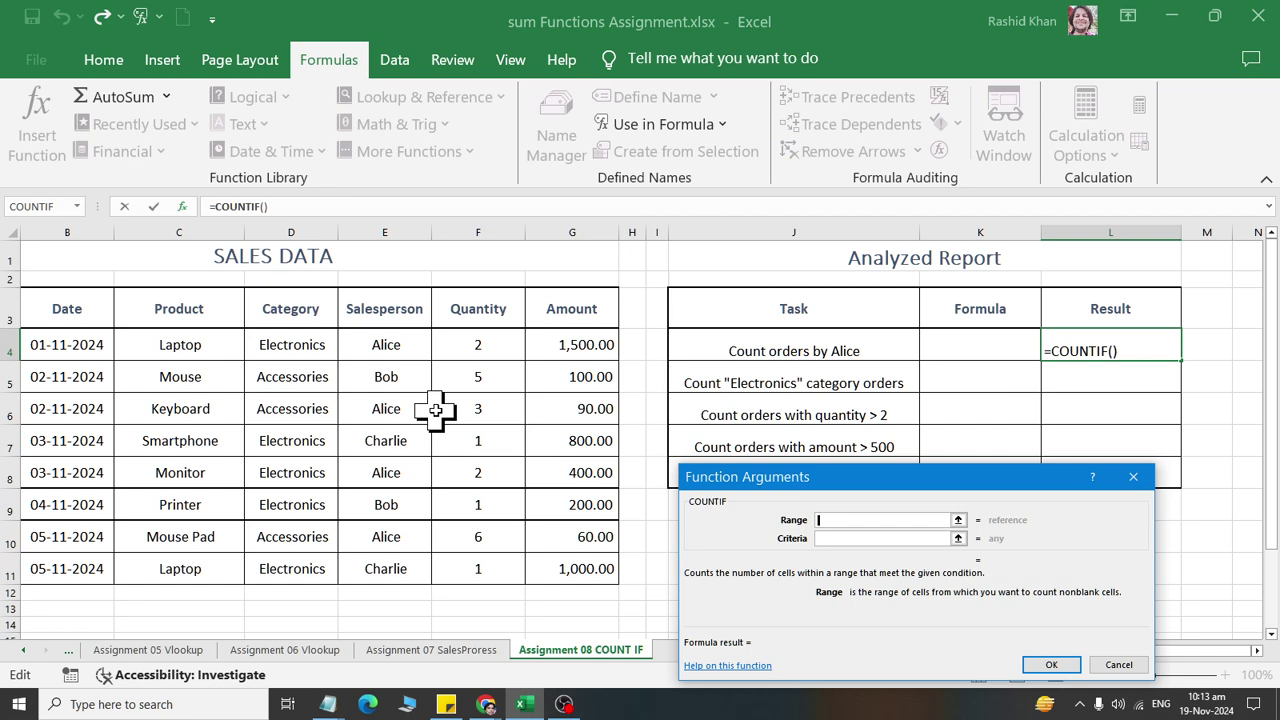
Step: Use the Salesperson cells E4:E11 as the COUNTIF range, then move to Criteria
drag(386, 344, 384, 572)
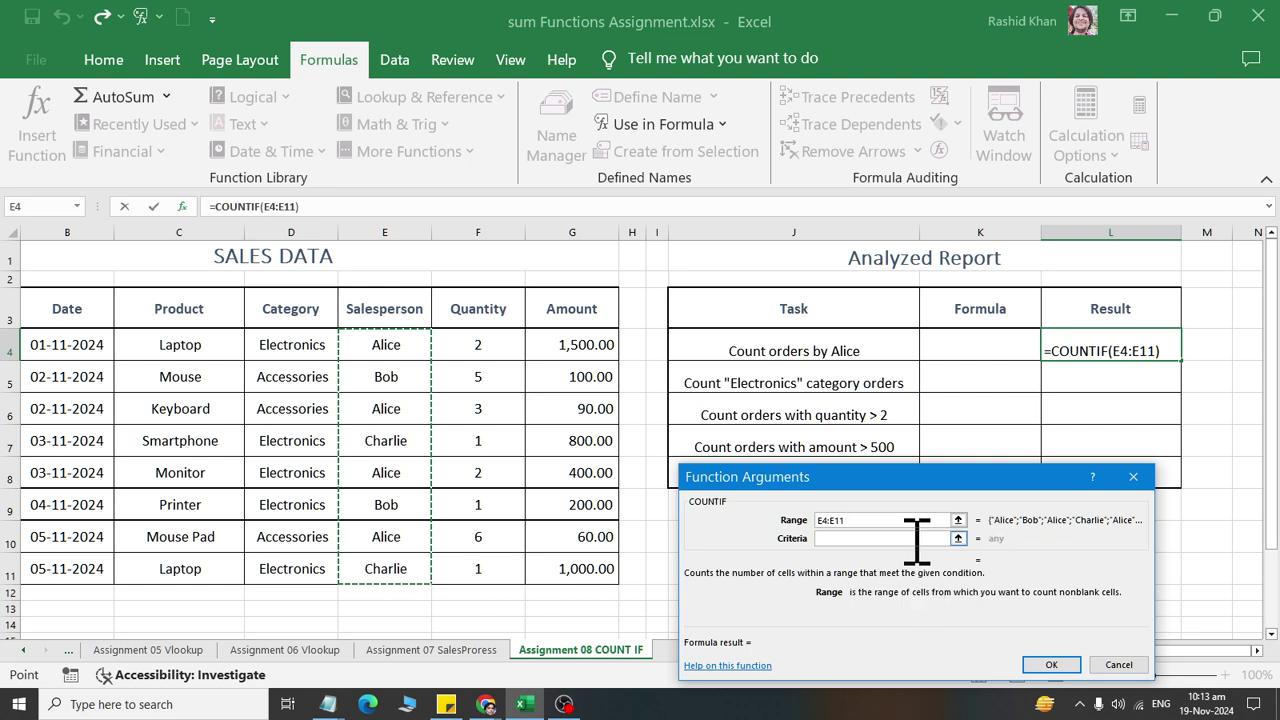
click(914, 538)
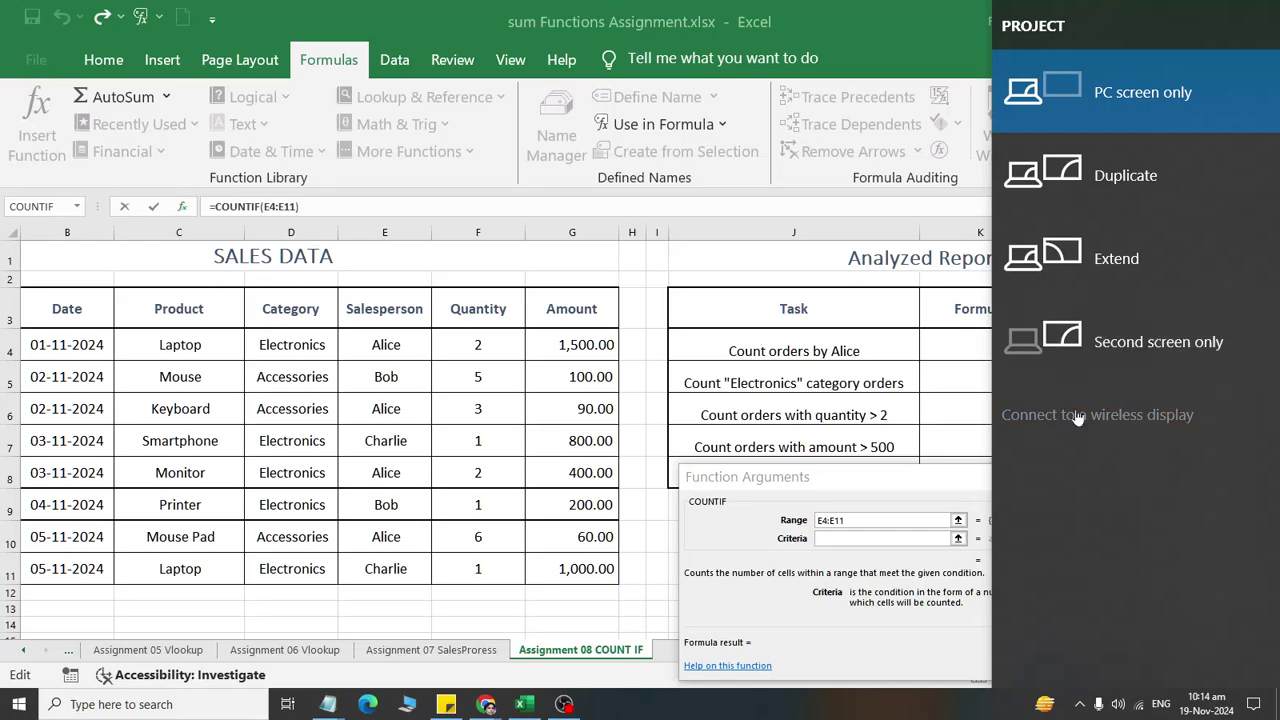
Step: Project the screen to the wireless TV, then confirm Alice as criterion so L4 shows 4.00
click(1075, 409)
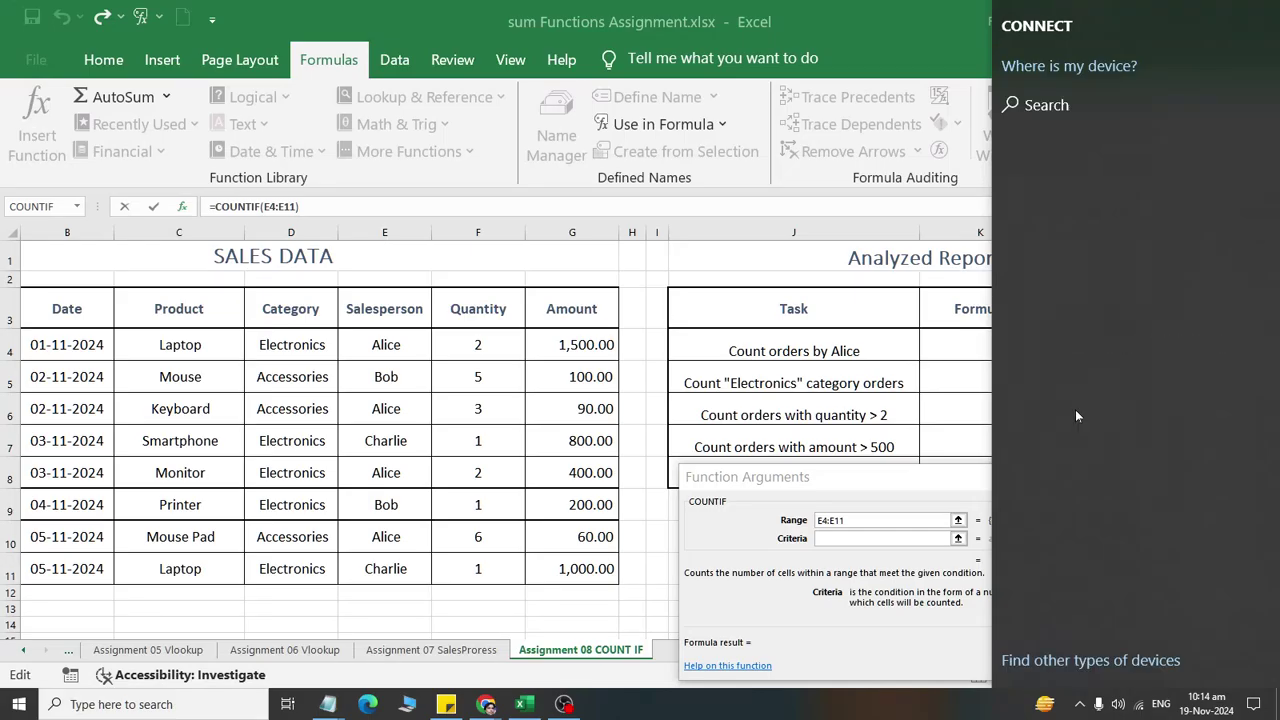
click(1064, 184)
text(Alice)
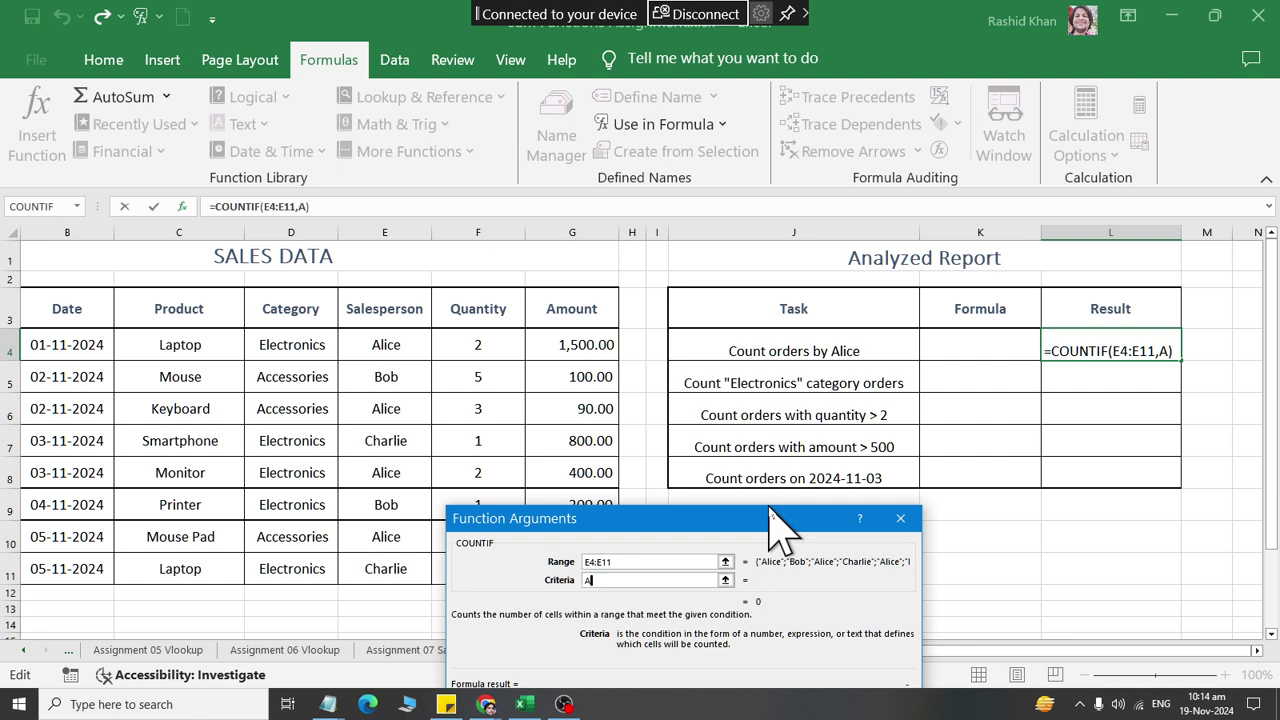
click(612, 562)
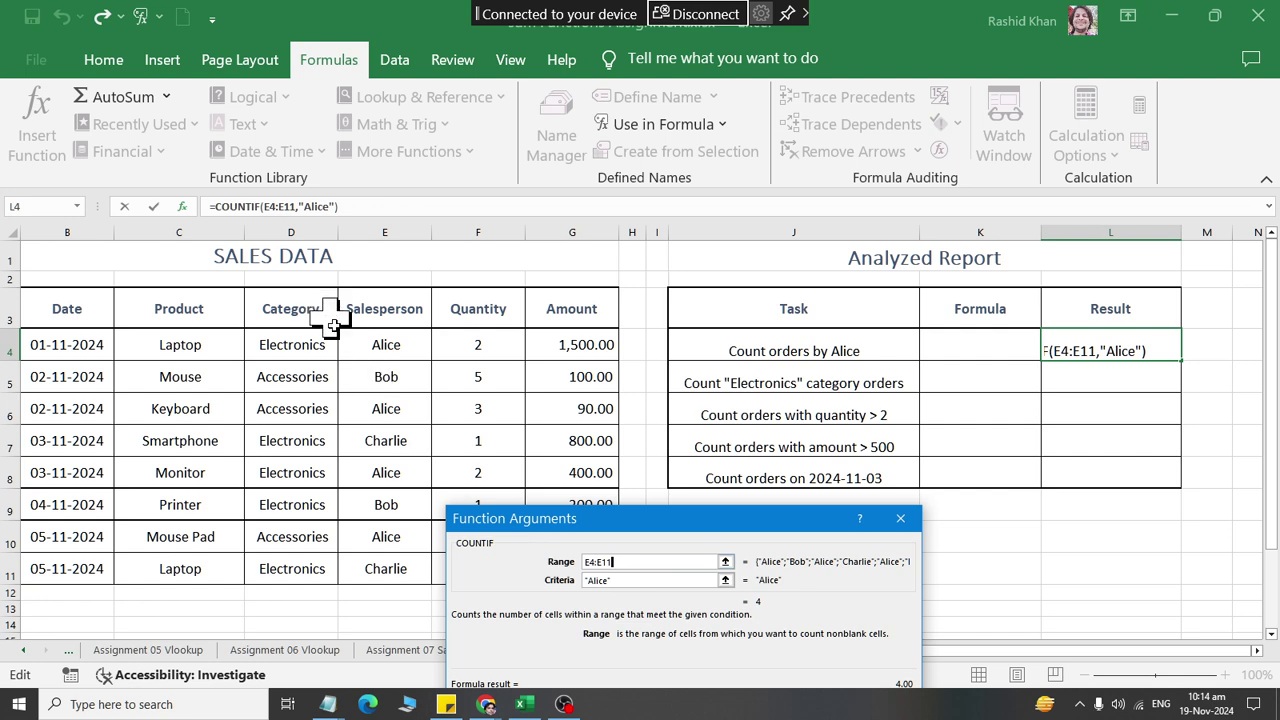
drag(590, 530, 632, 221)
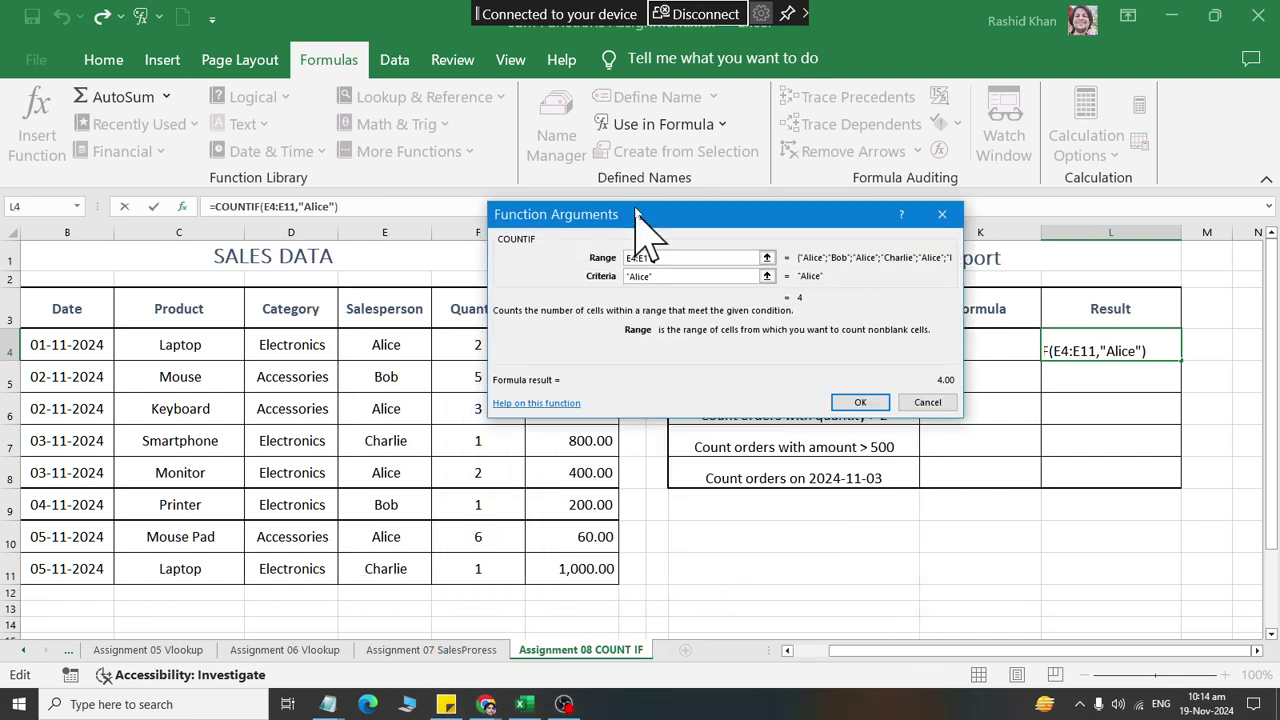
click(860, 398)
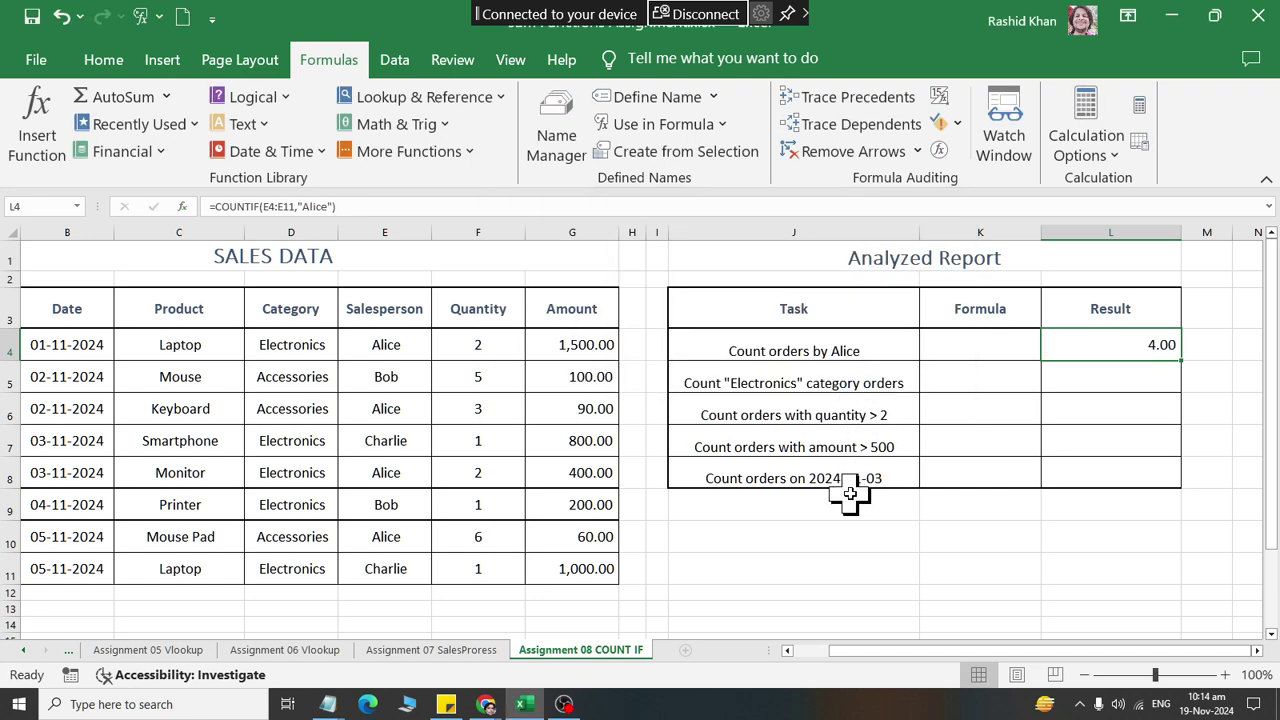
Step: Format L4 as Number with no decimal places so it reads 4
click(103, 60)
click(644, 95)
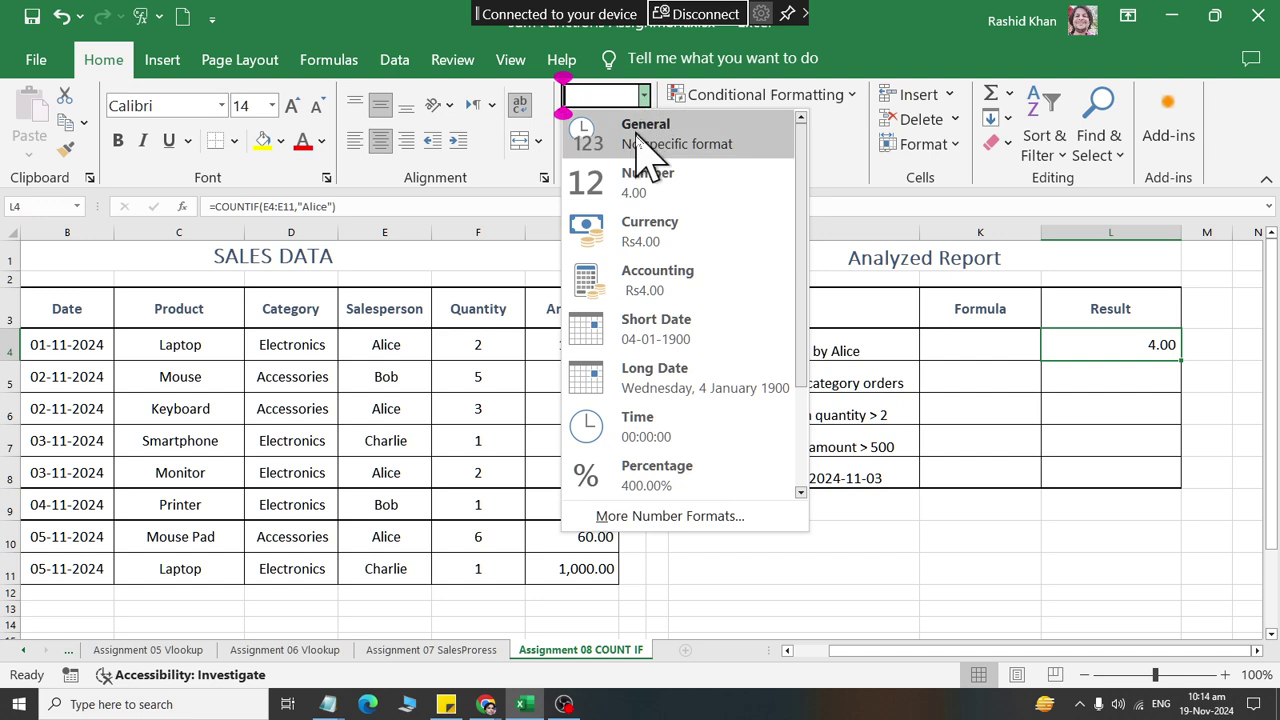
click(600, 178)
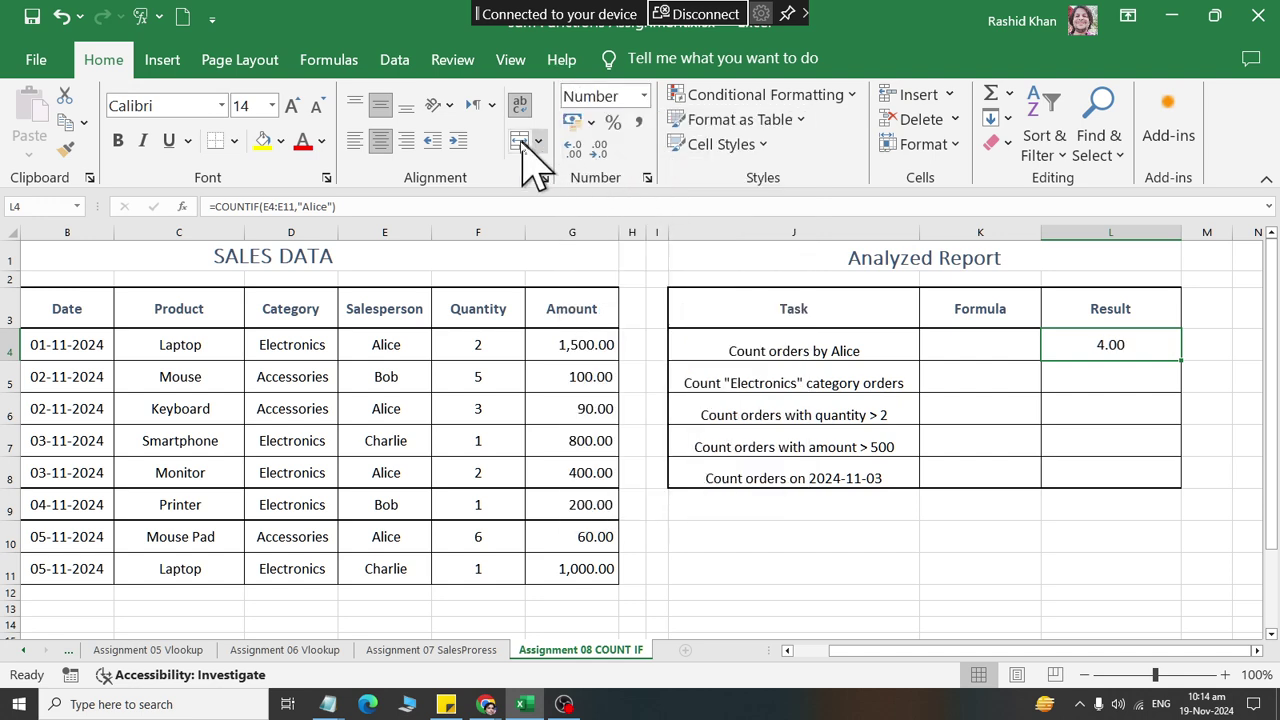
click(595, 153)
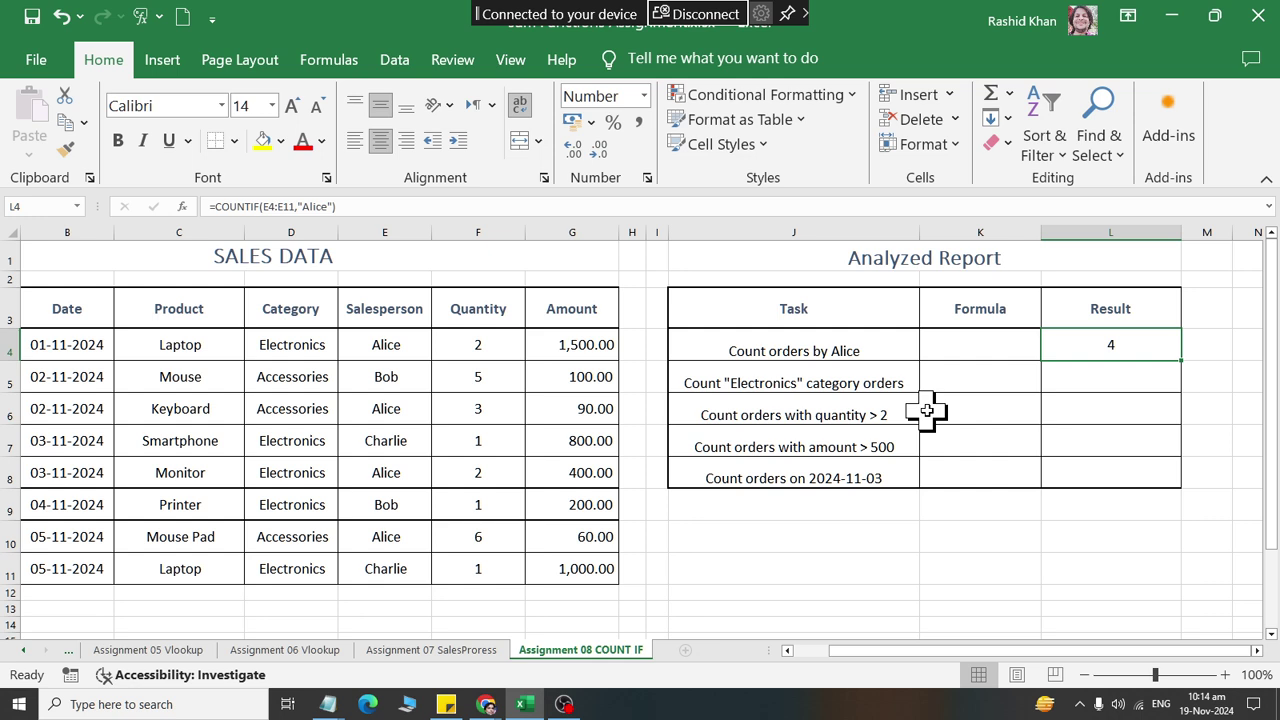
click(1162, 378)
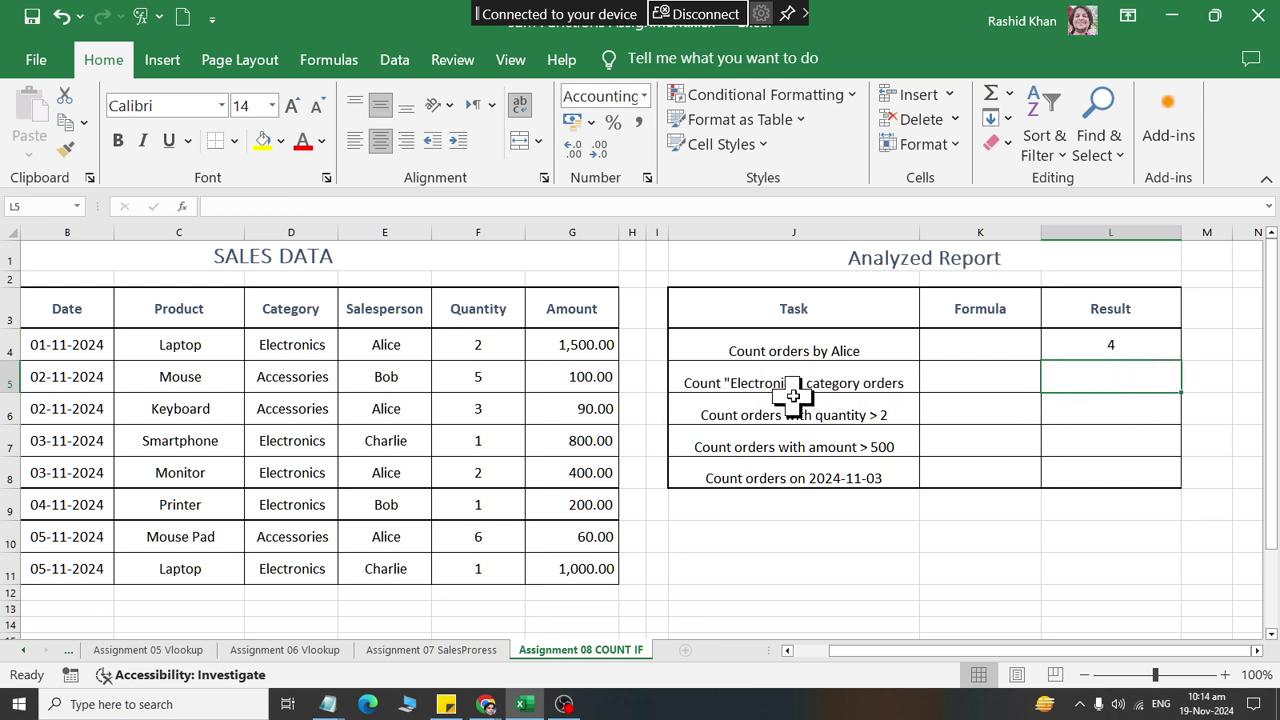
Step: Start a COUNTIF formula in L5 from the recently used functions
drag(306, 344, 294, 481)
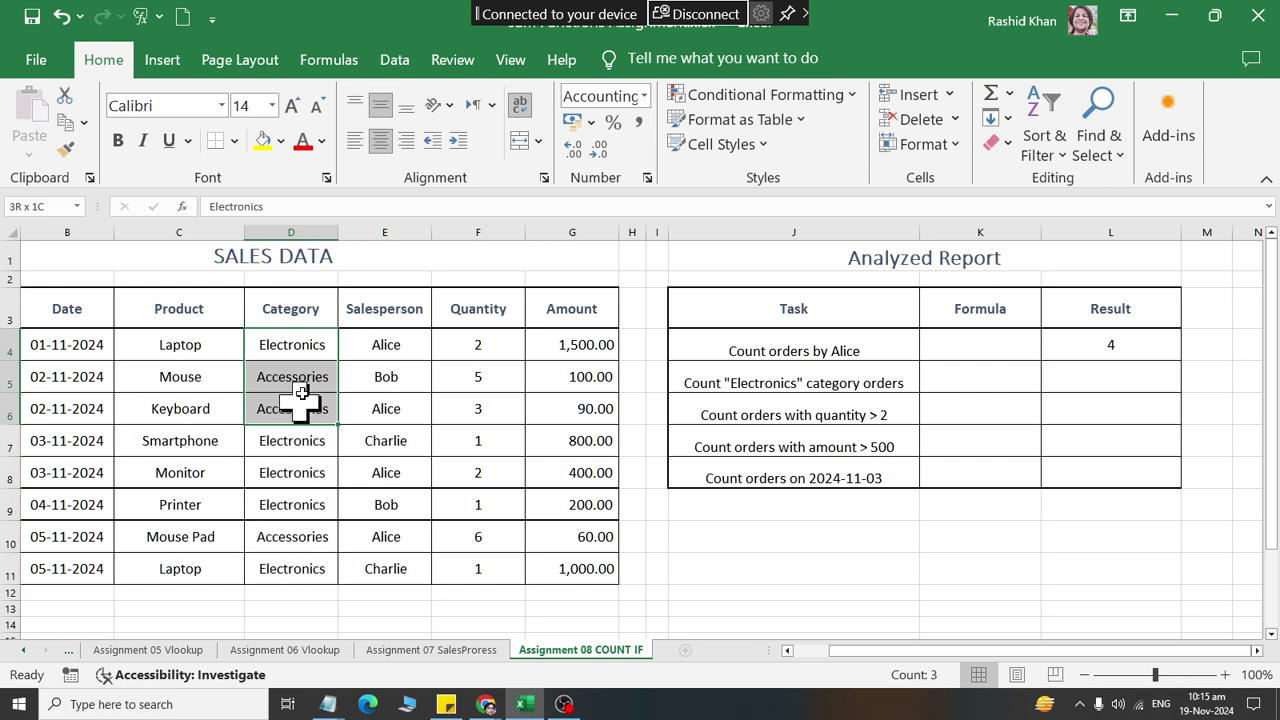
drag(294, 478, 300, 344)
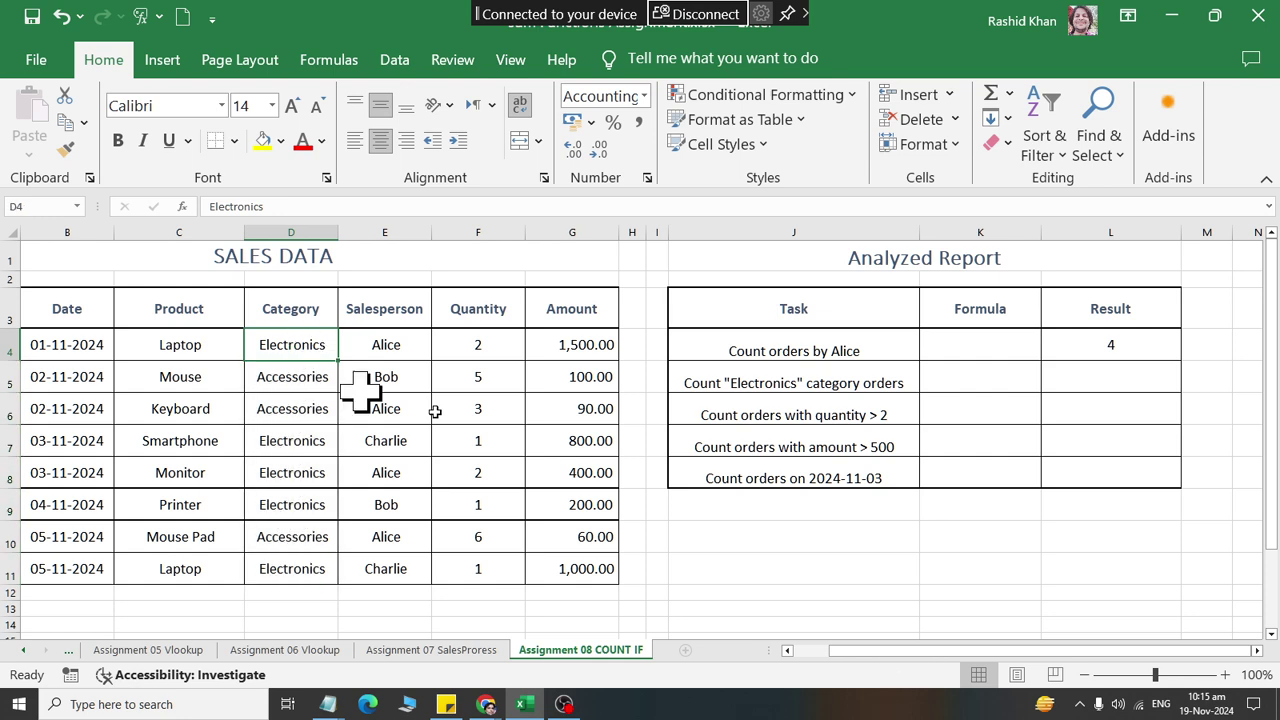
click(1131, 370)
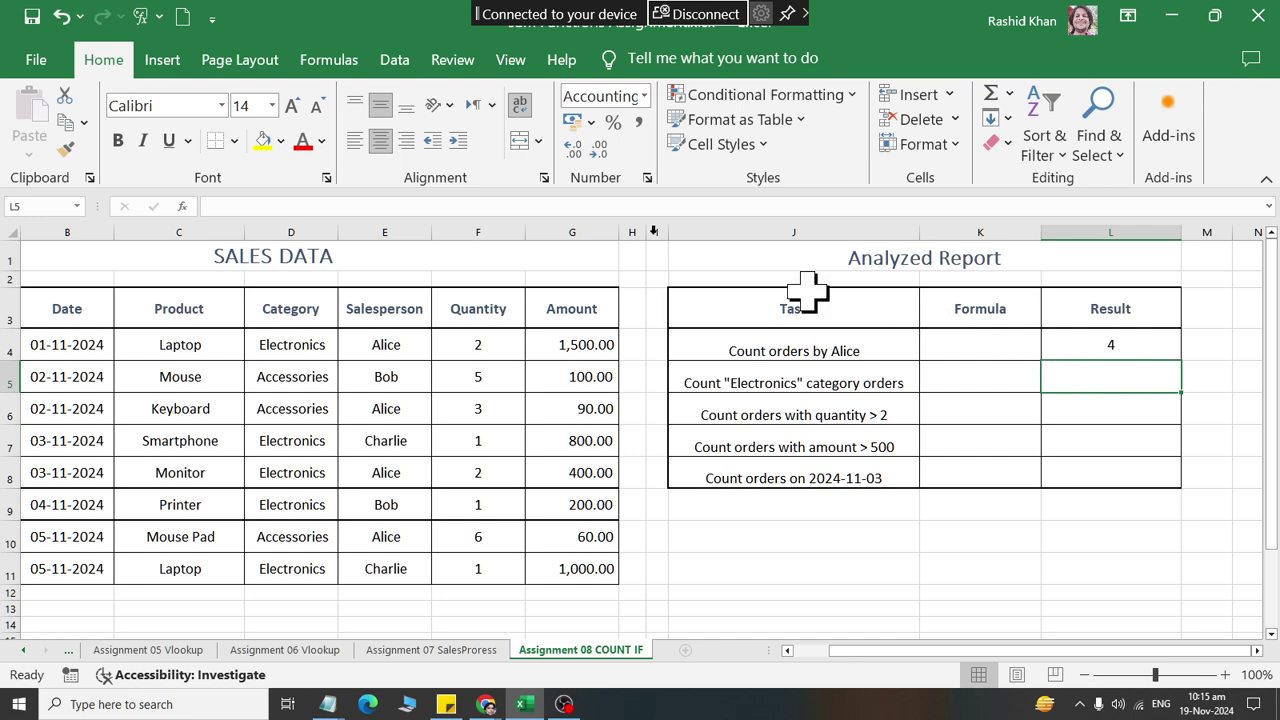
click(335, 60)
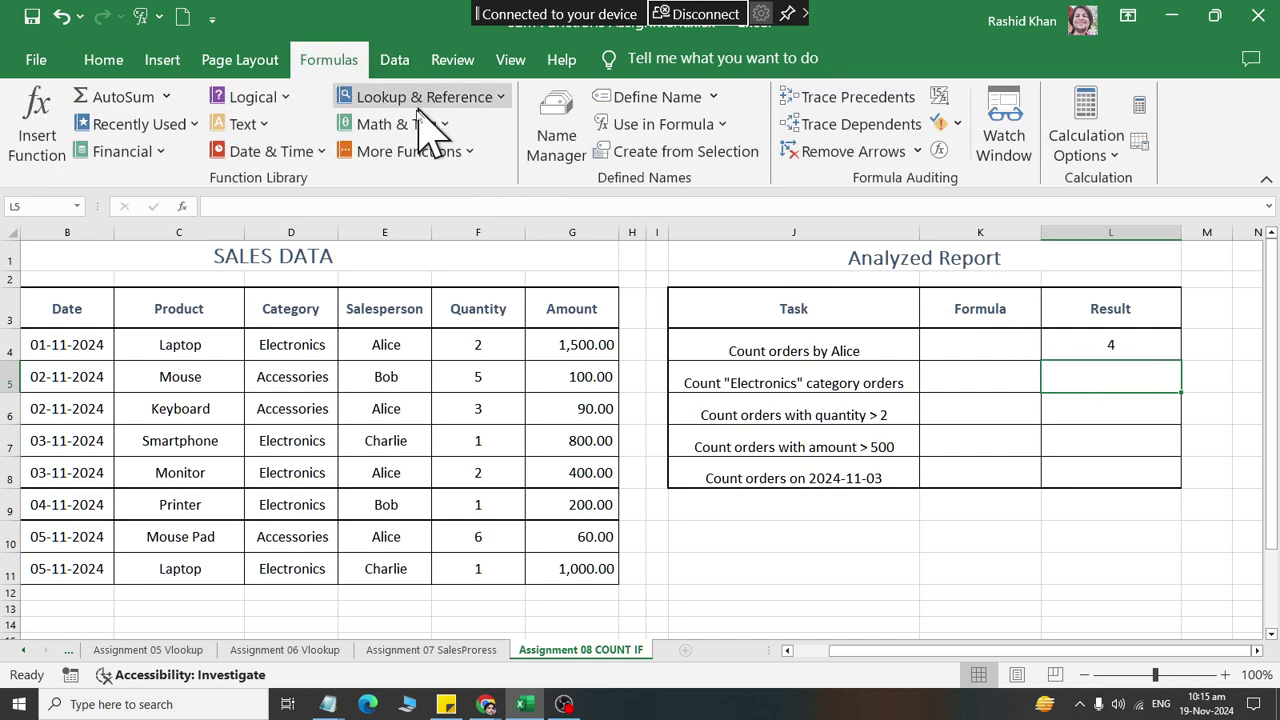
click(410, 151)
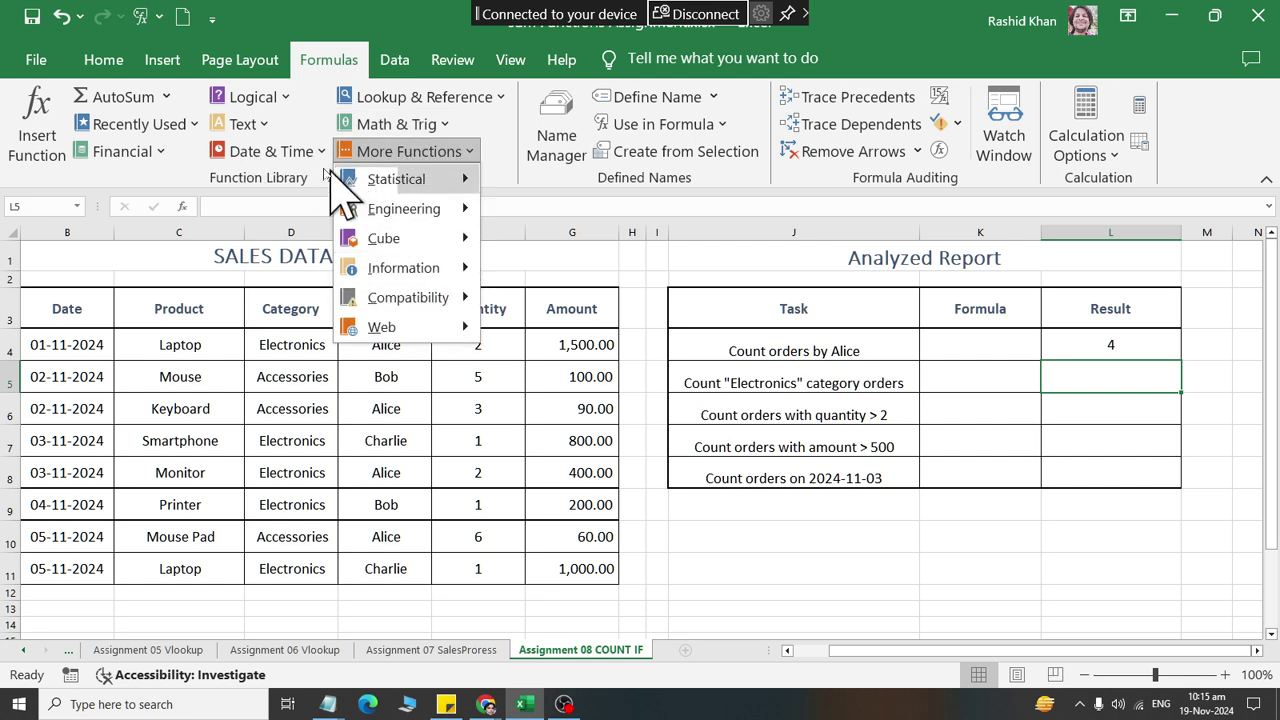
click(160, 126)
click(185, 150)
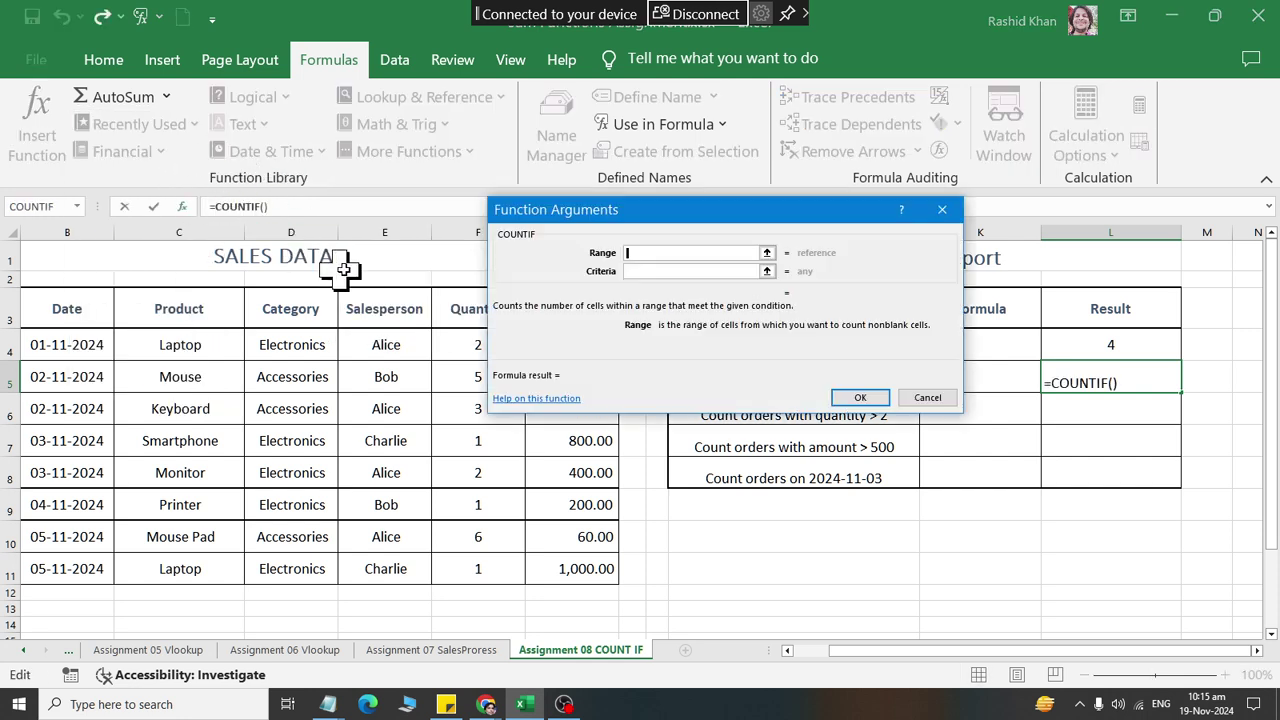
Step: Set range D4:D11 and criterion Electronics, giving 5.00 in L5
mouse_move(288, 345)
mouse_down()
mouse_move(273, 604)
mouse_move(285, 568)
mouse_up()
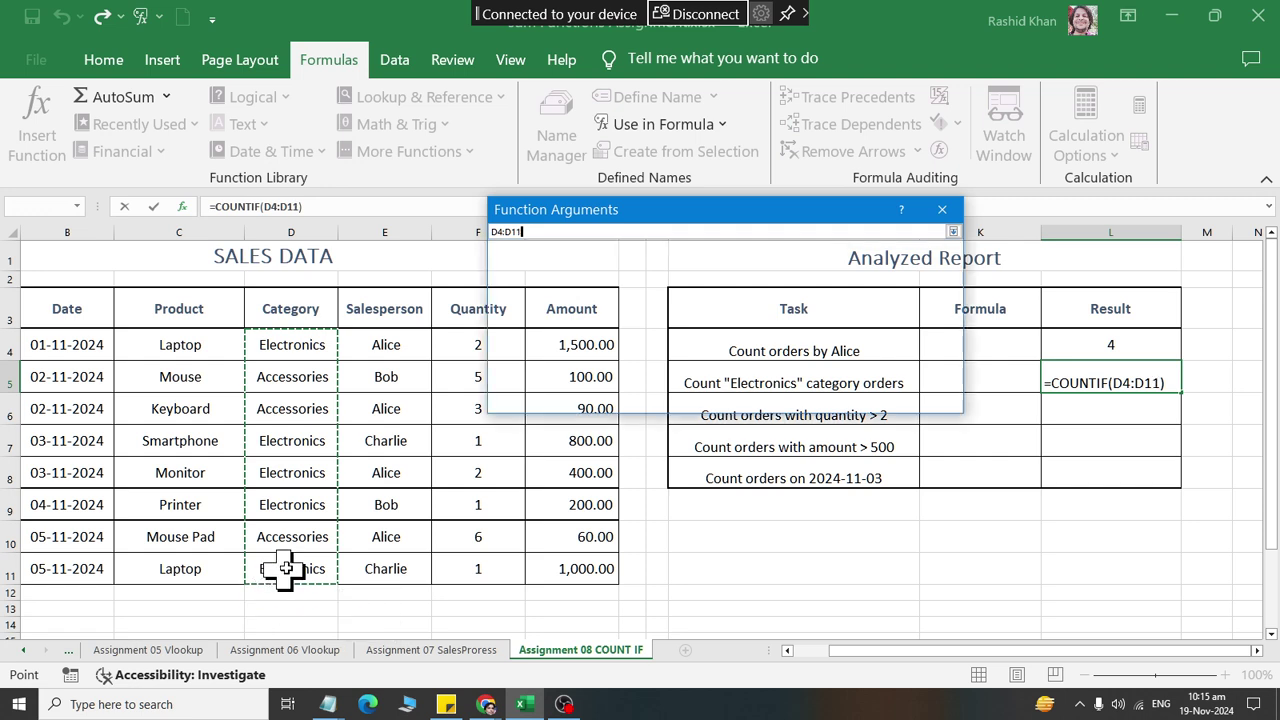
click(680, 271)
text(Electronics)
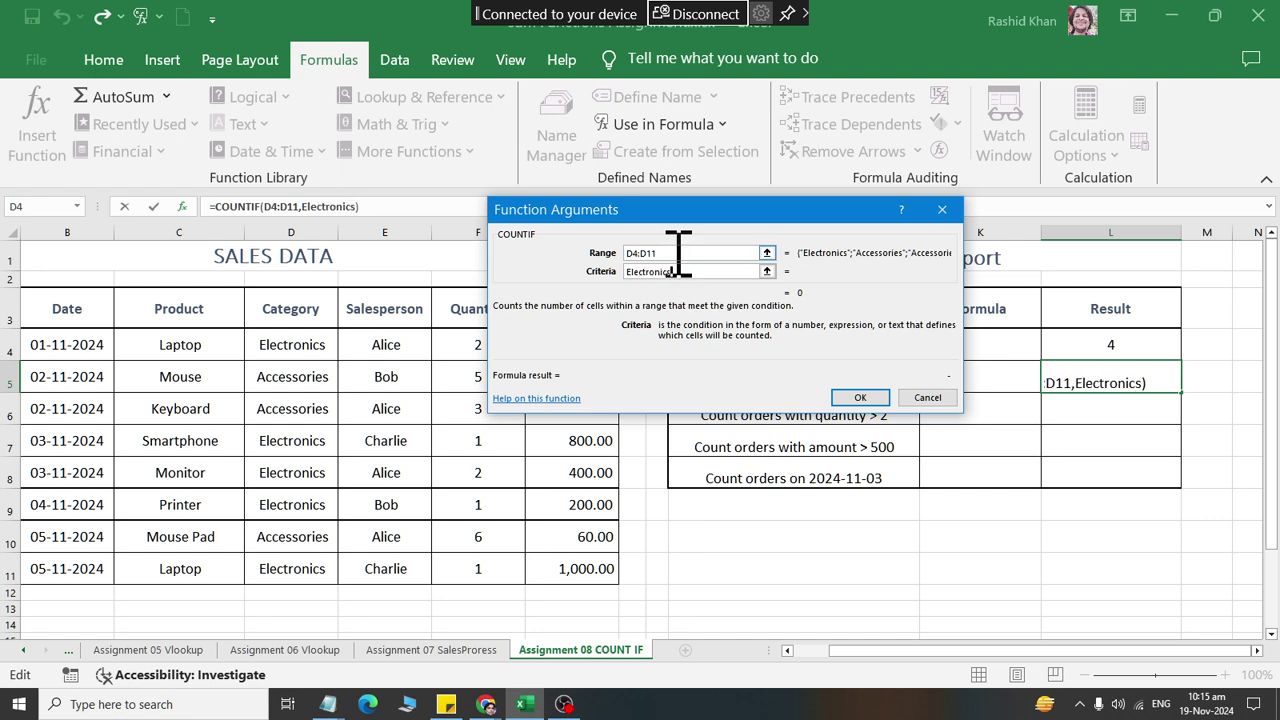
click(679, 253)
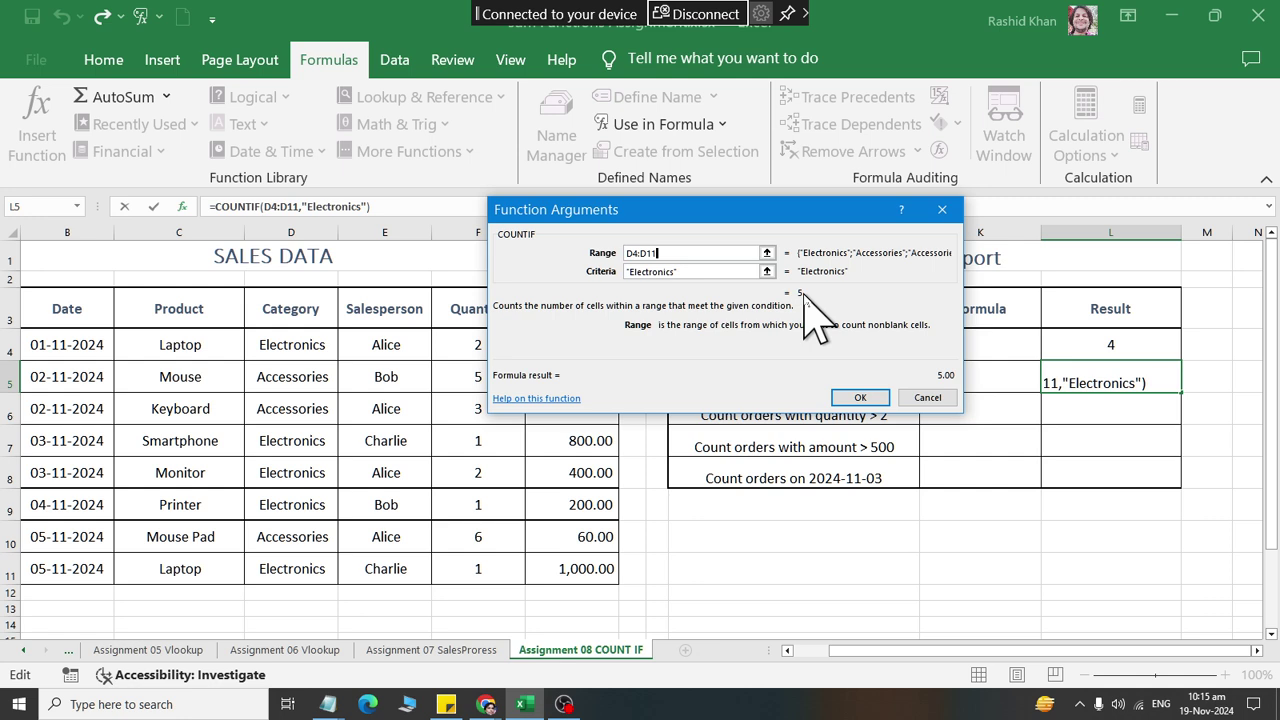
click(860, 397)
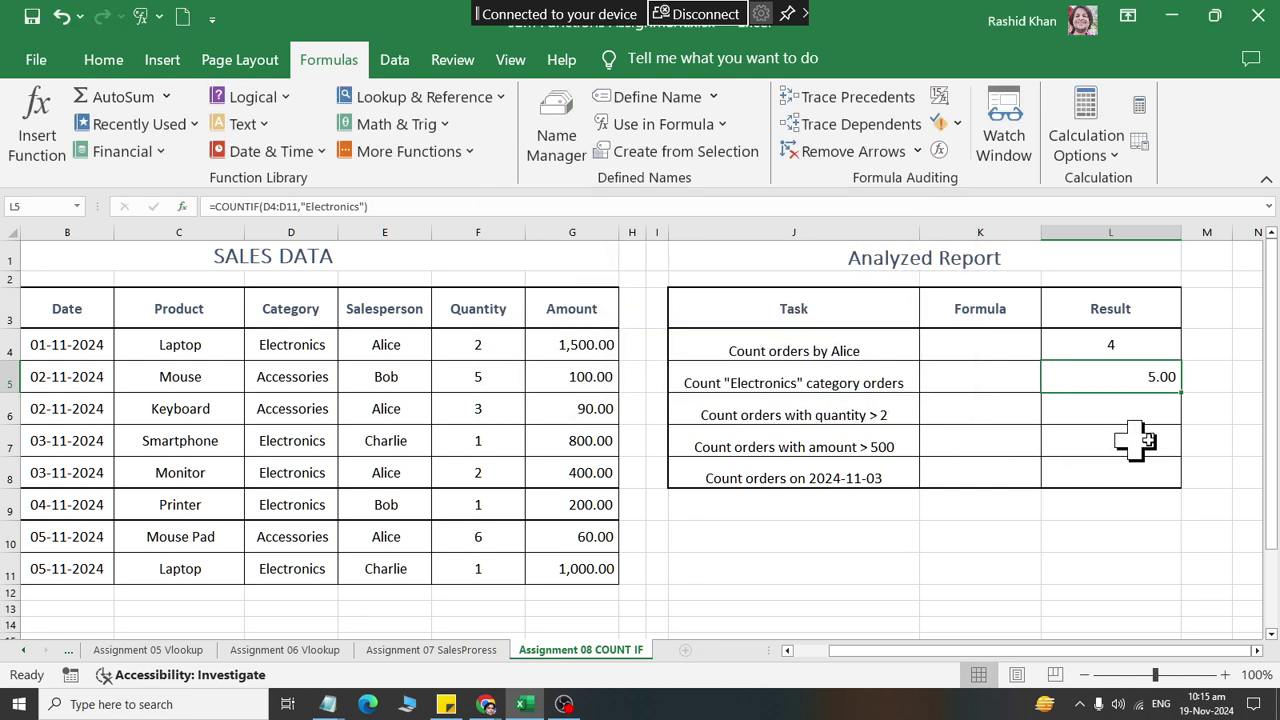
Step: Start a COUNTIF formula in L6 from the recently used functions
click(1140, 408)
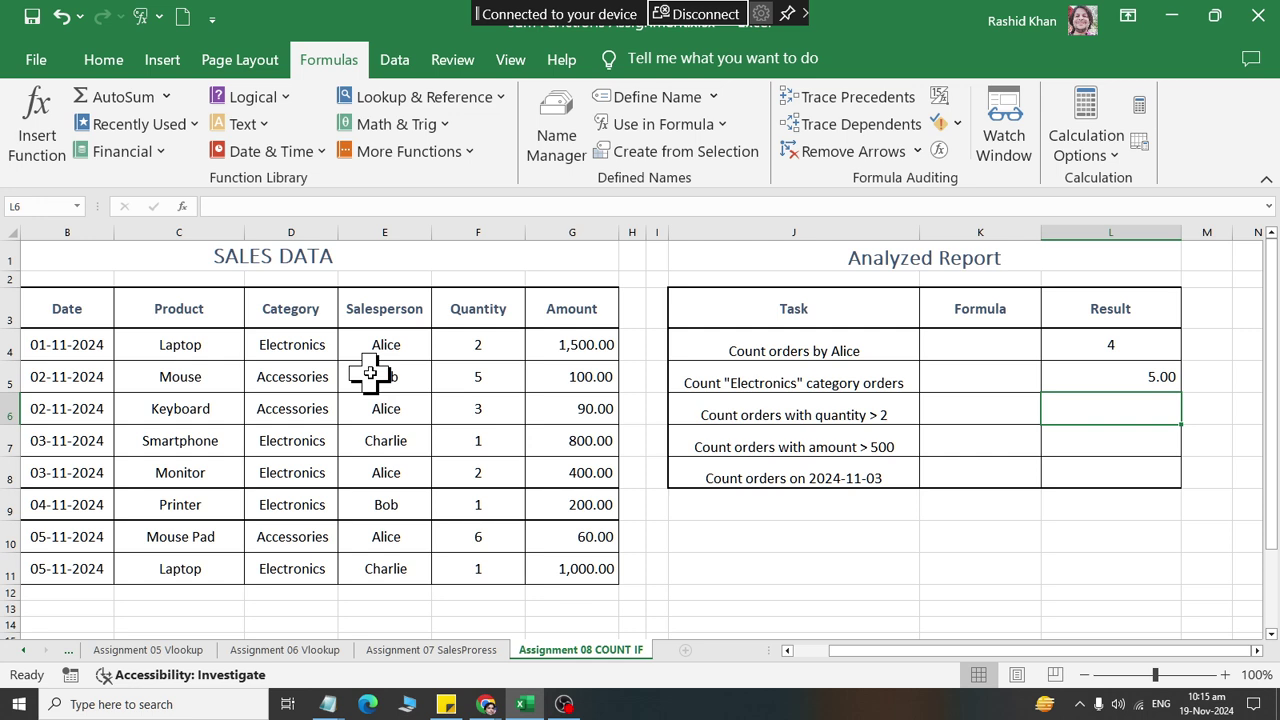
drag(366, 372, 507, 383)
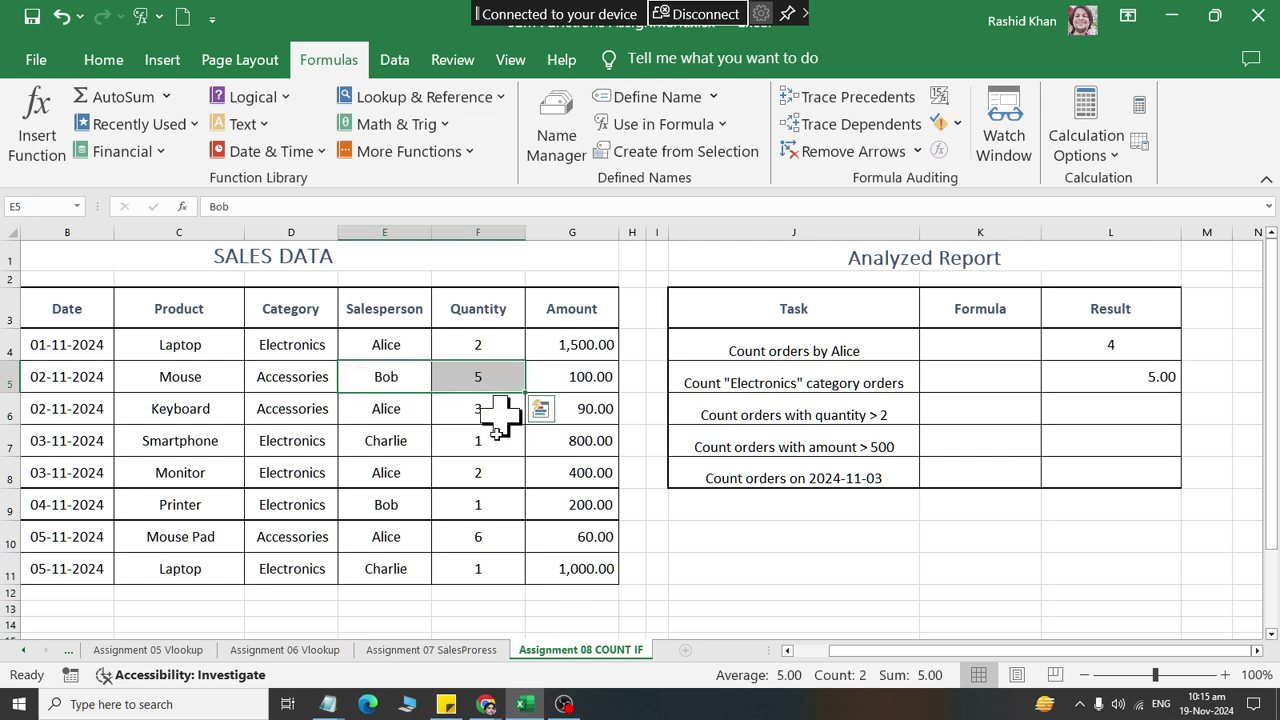
click(474, 562)
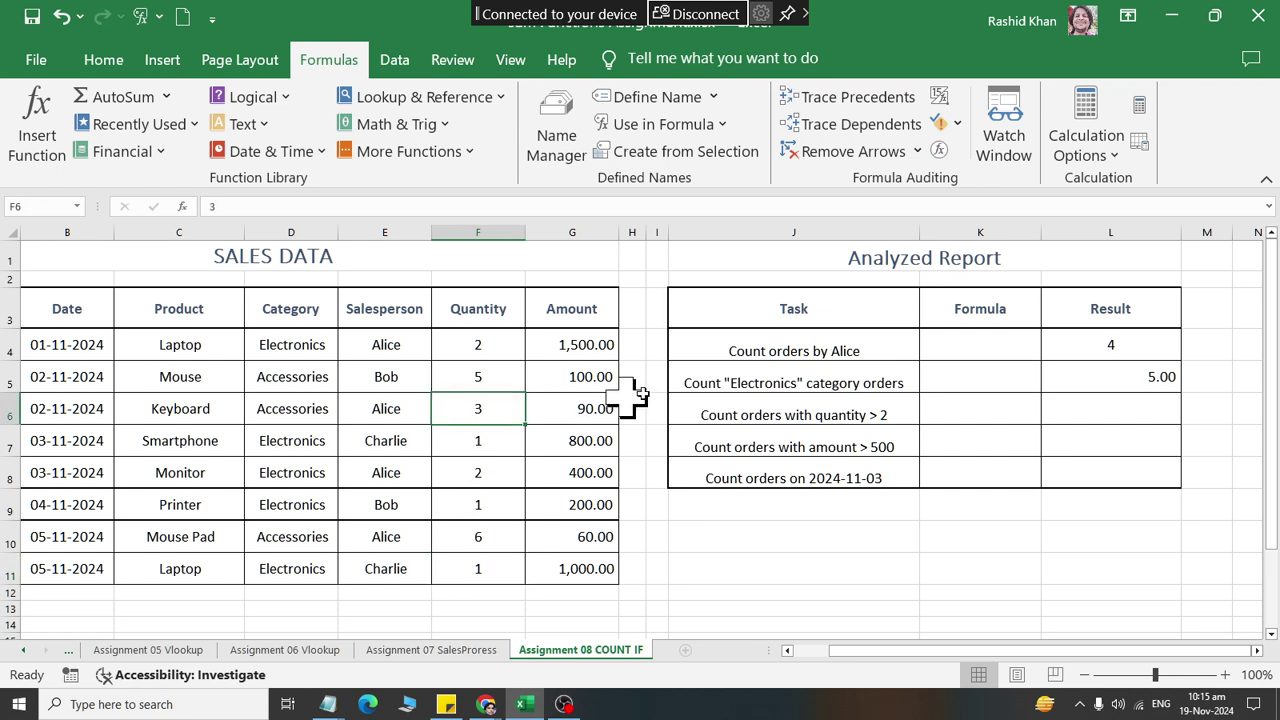
click(1115, 408)
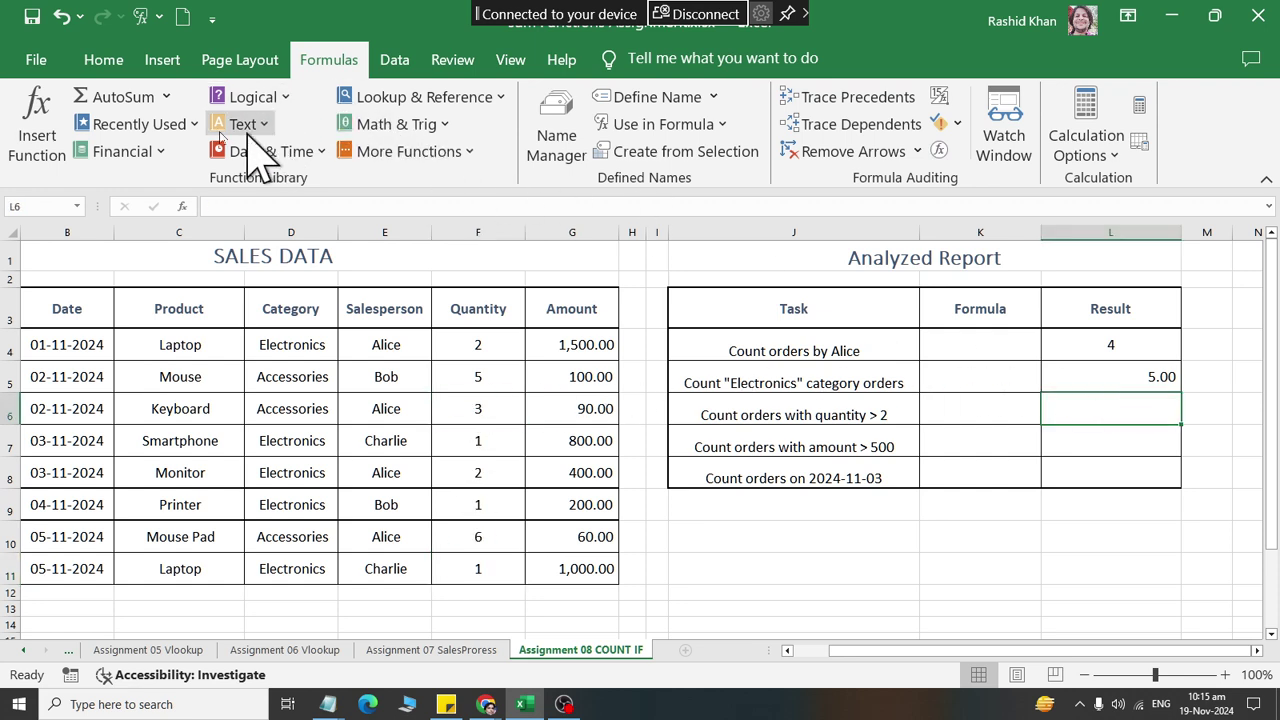
click(150, 124)
click(155, 149)
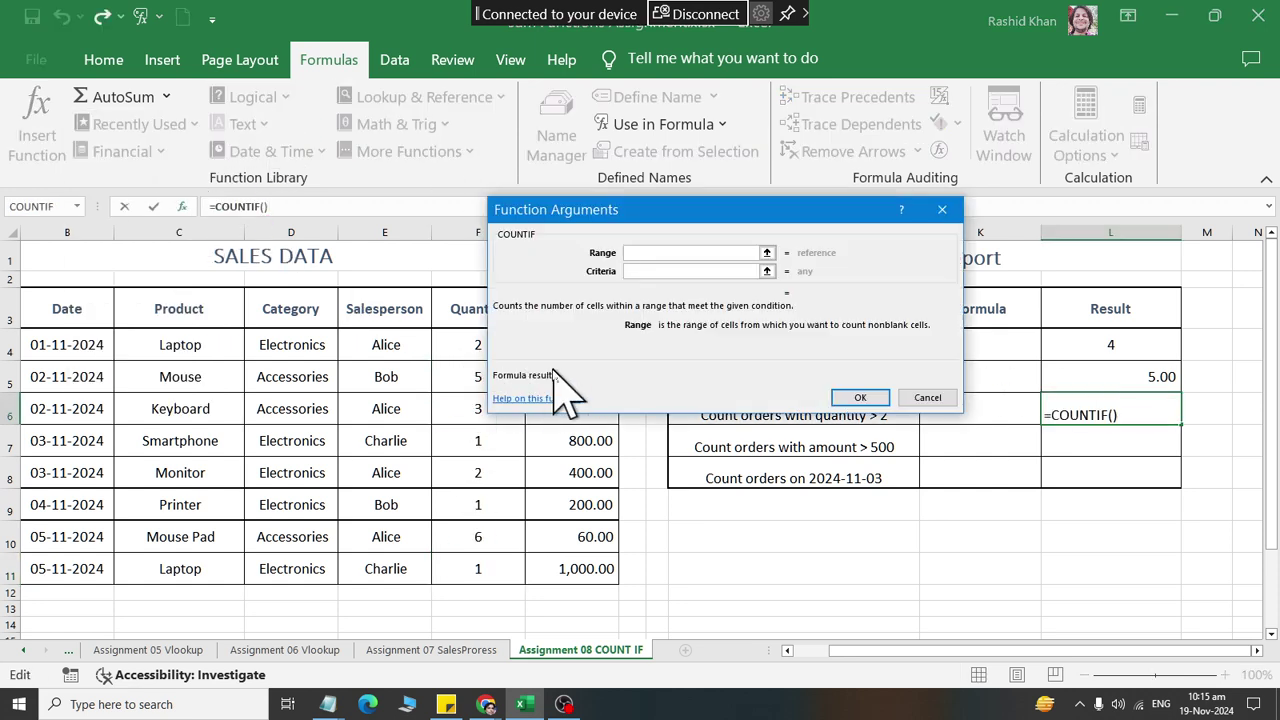
Step: Set the COUNTIF range to the Quantity cells F4:F11 and bring up the Run dialog
drag(465, 345, 478, 568)
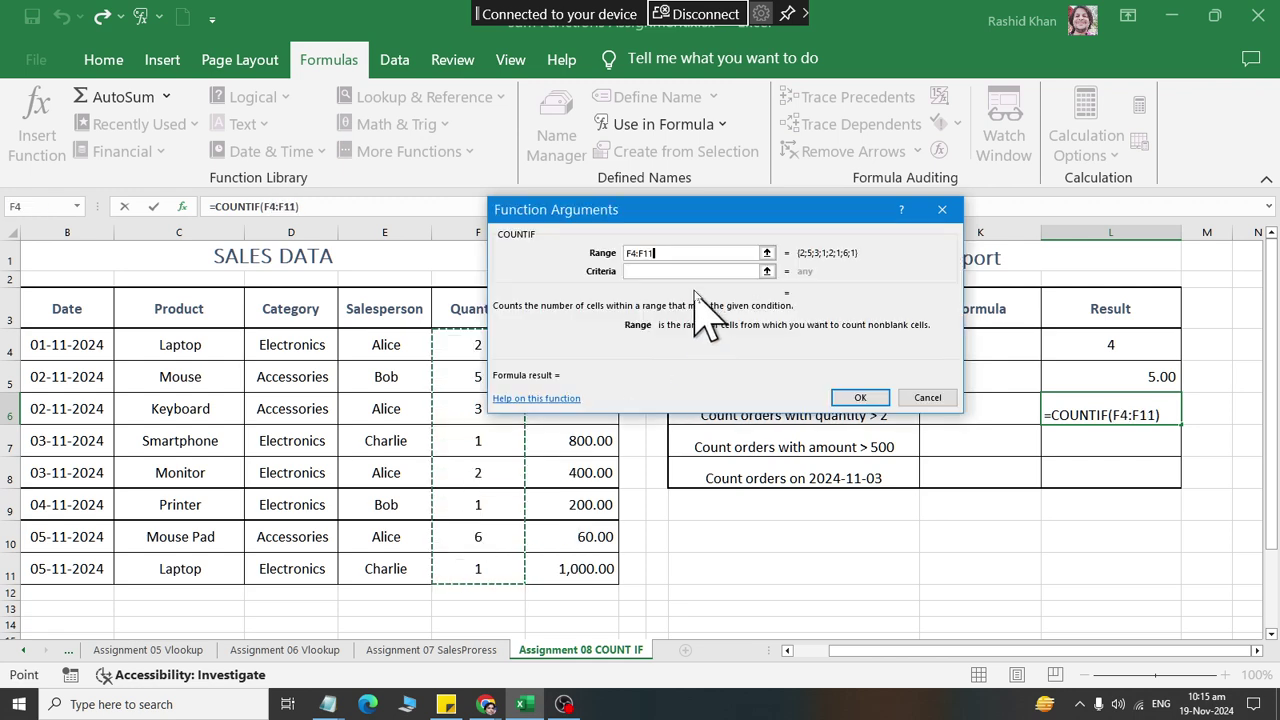
click(688, 271)
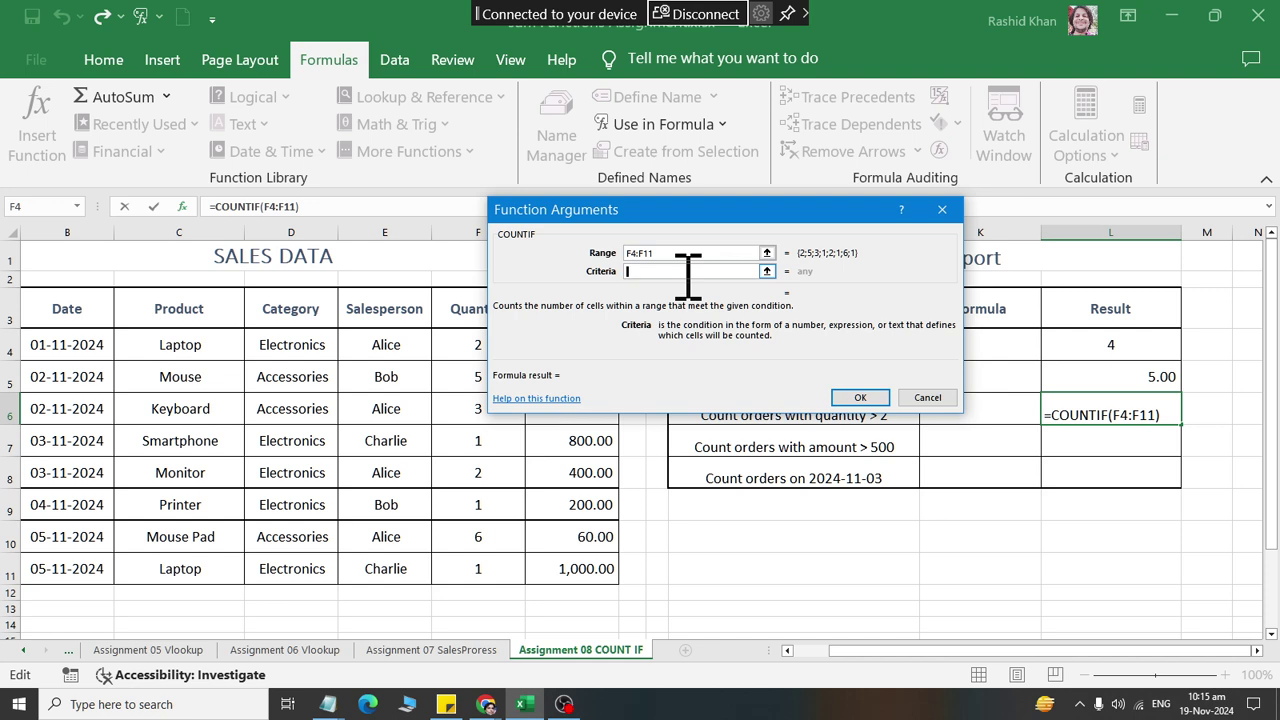
key(super+r)
Step: Open Notepad to jot down >2, then confirm the quantity count so L6 shows 3.00
text(notepad)
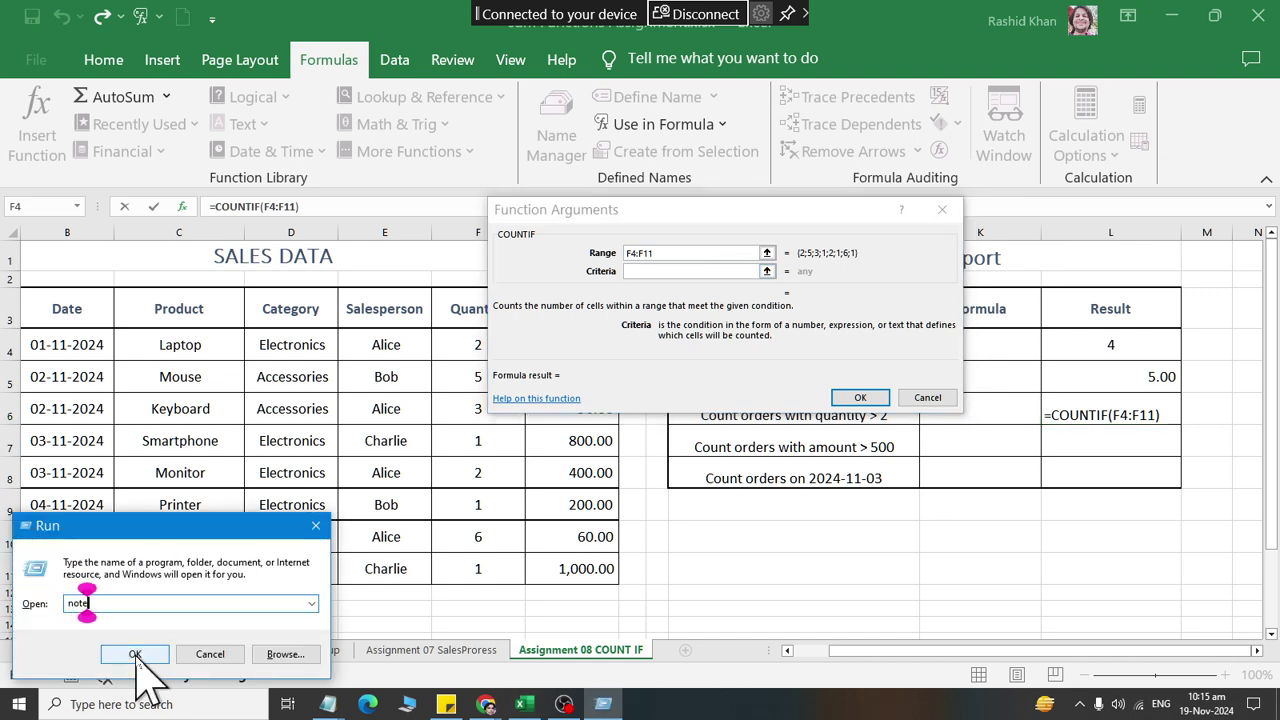
click(137, 651)
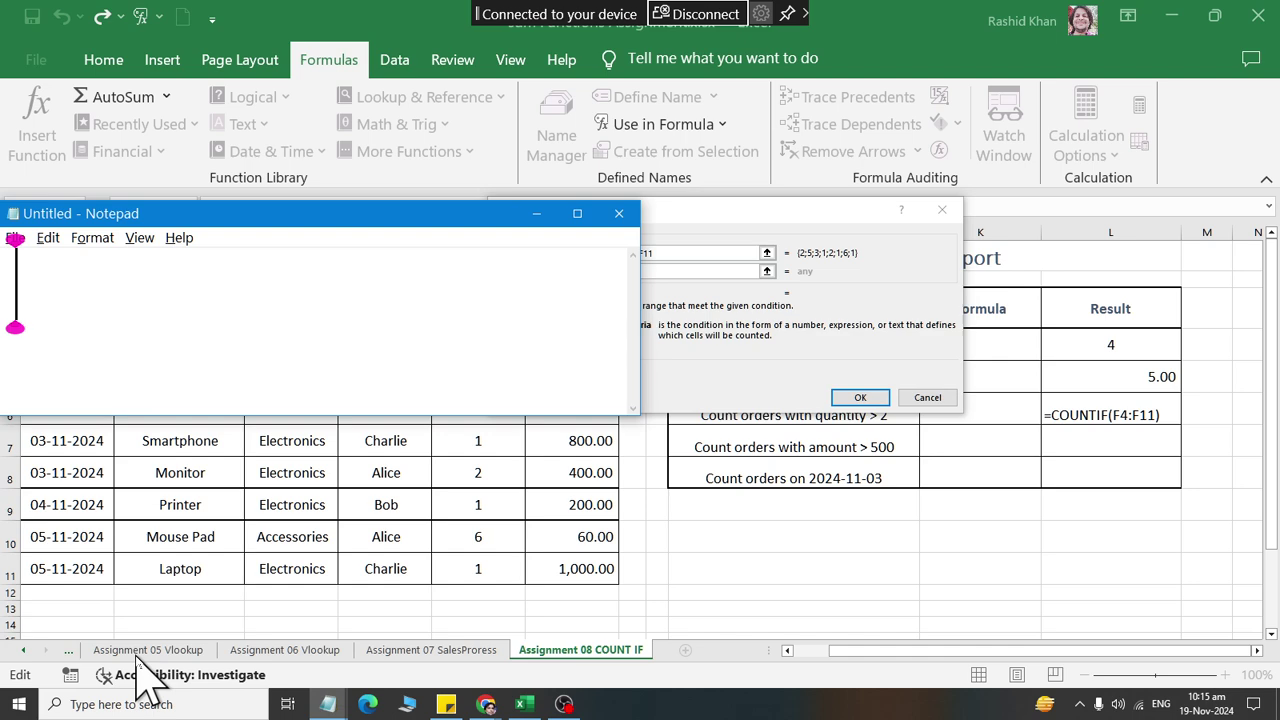
text(>)
key(BackSpace)
text(<)
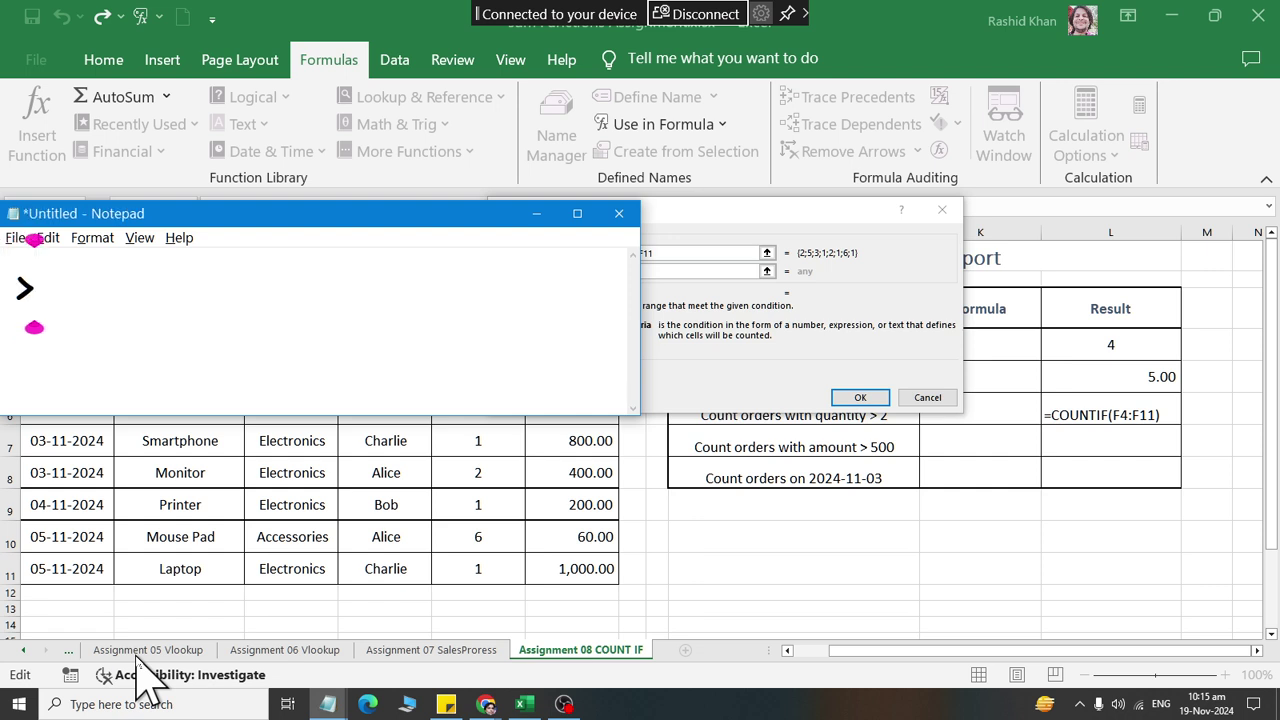
key(alt+Tab)
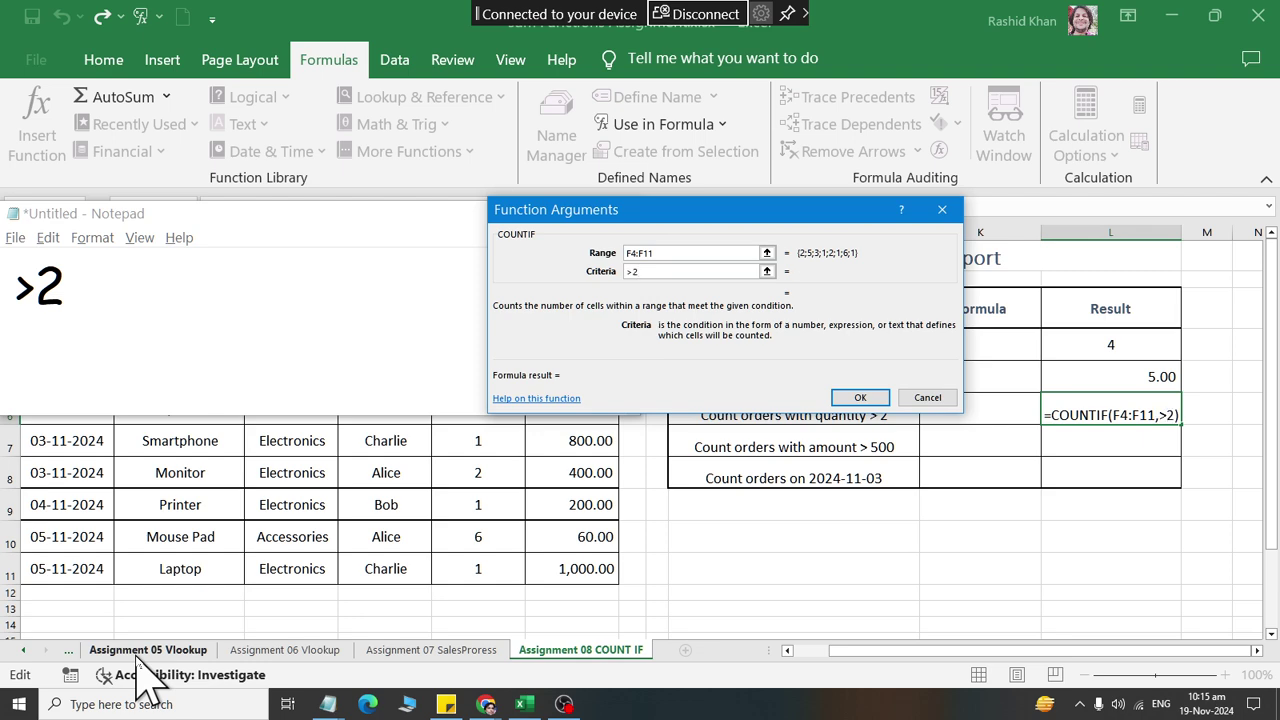
click(860, 397)
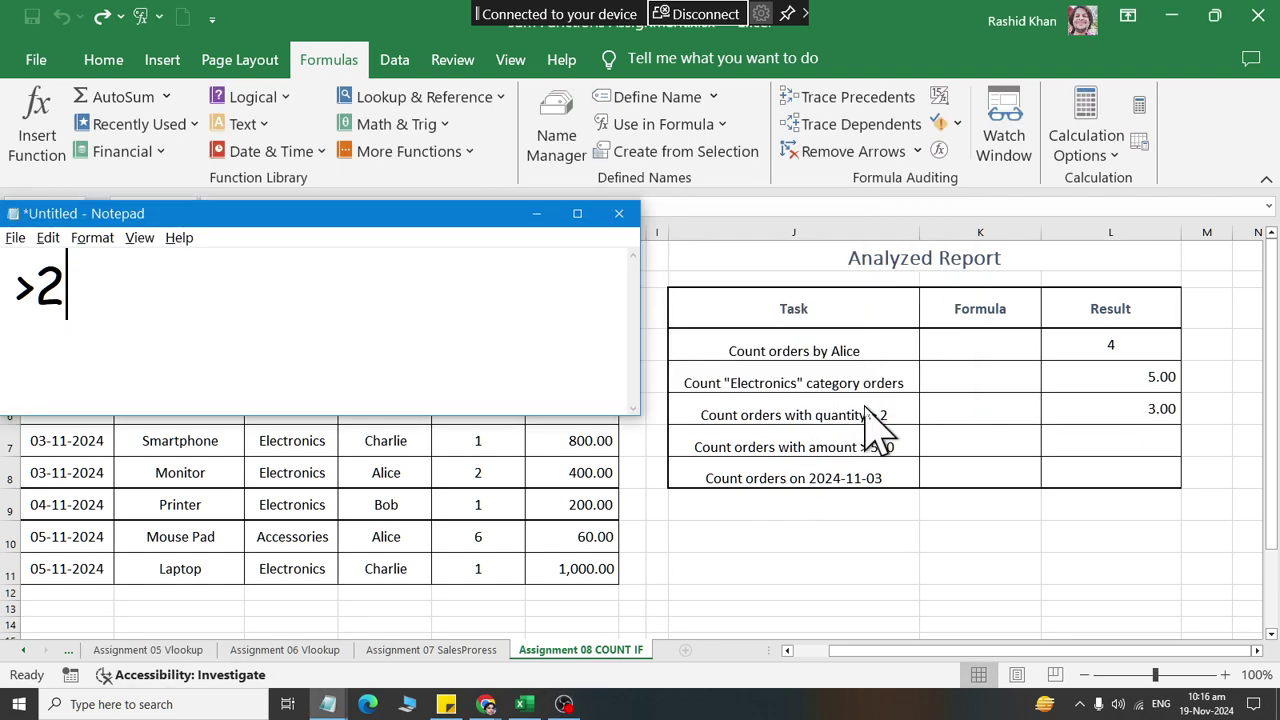
Step: Minimize Notepad and check the amounts 1,500.00, 800.00 and 1,000.00 in column G
click(537, 214)
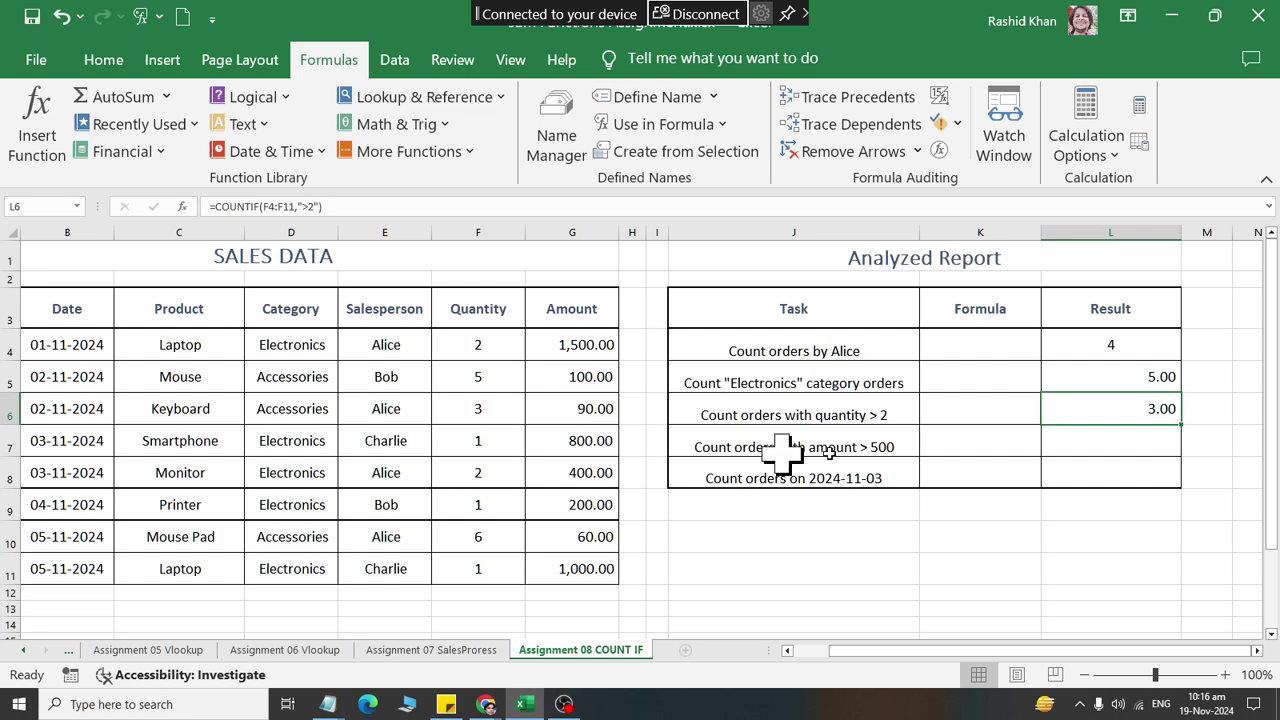
click(1140, 446)
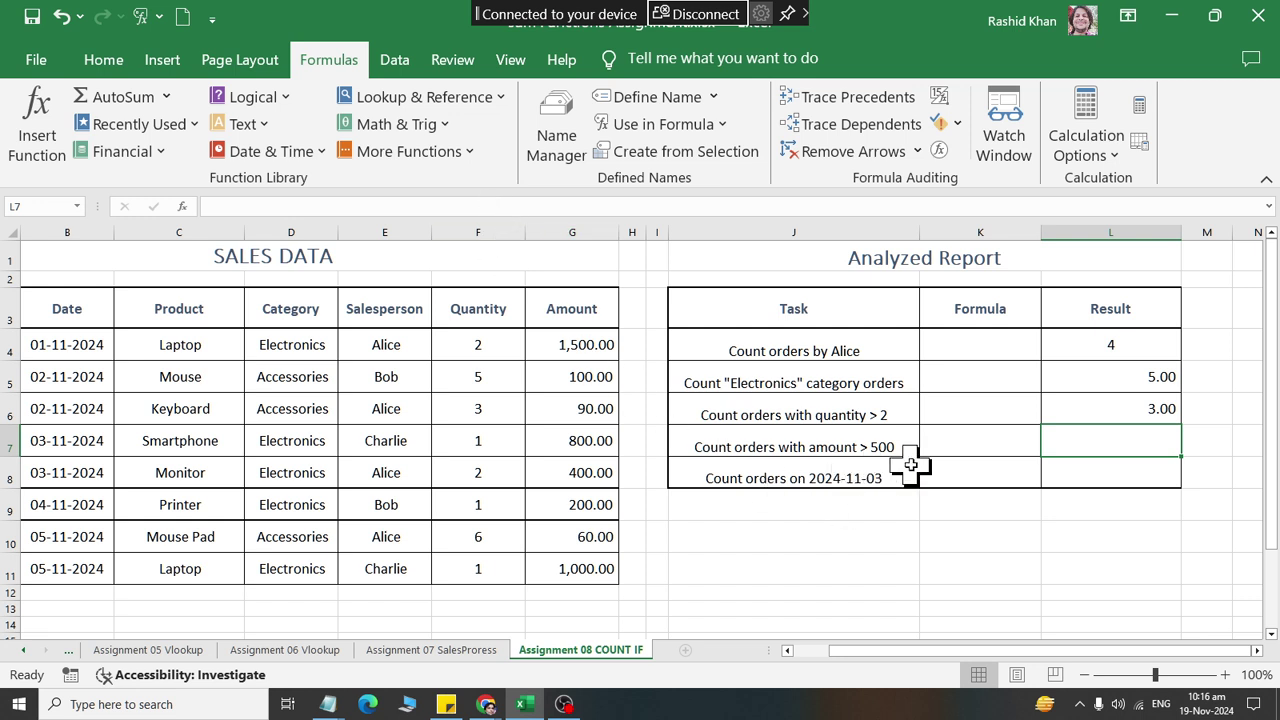
click(560, 342)
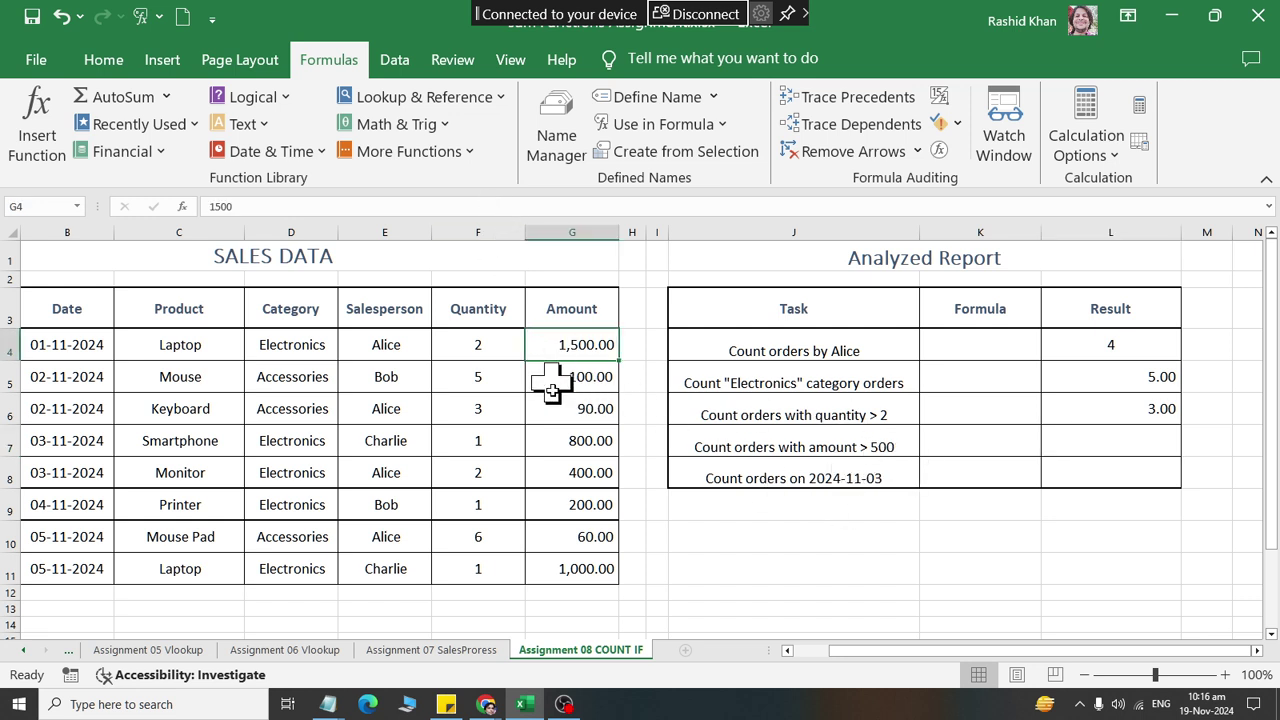
click(552, 443)
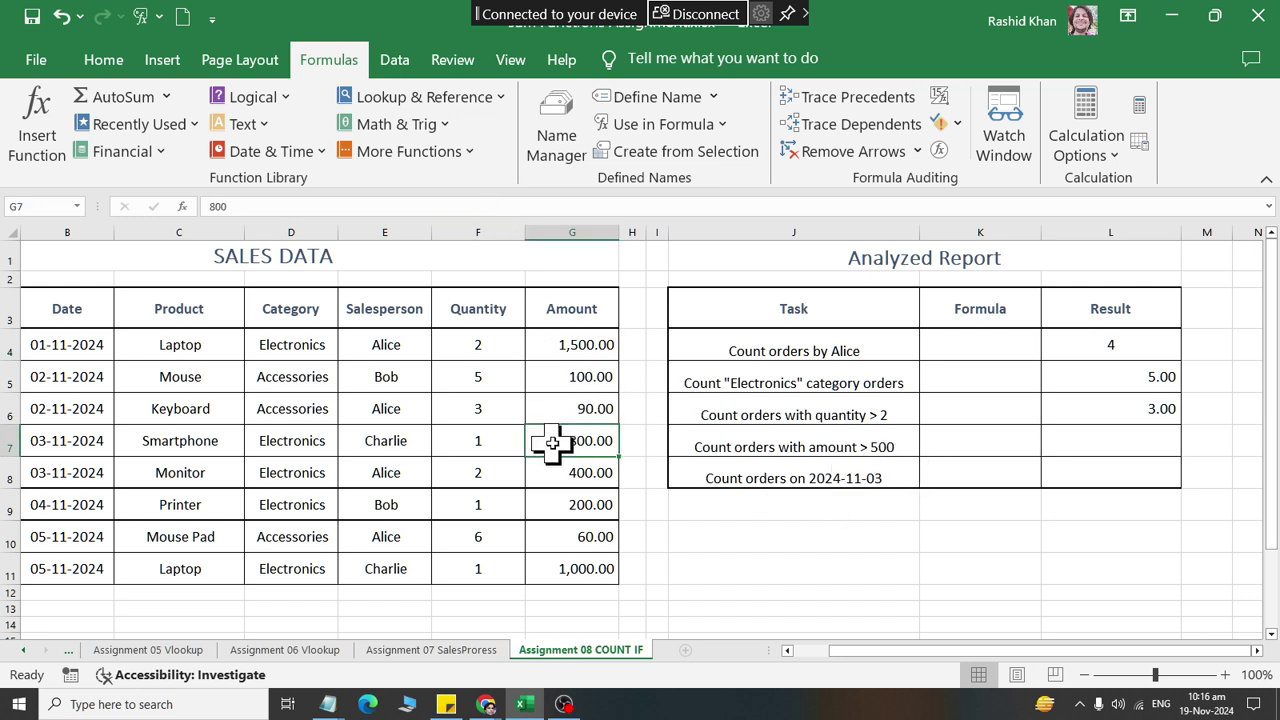
click(555, 569)
Step: Count amounts over 500 in L7 with COUNTIF over G4:G11, giving 3.00
click(1141, 447)
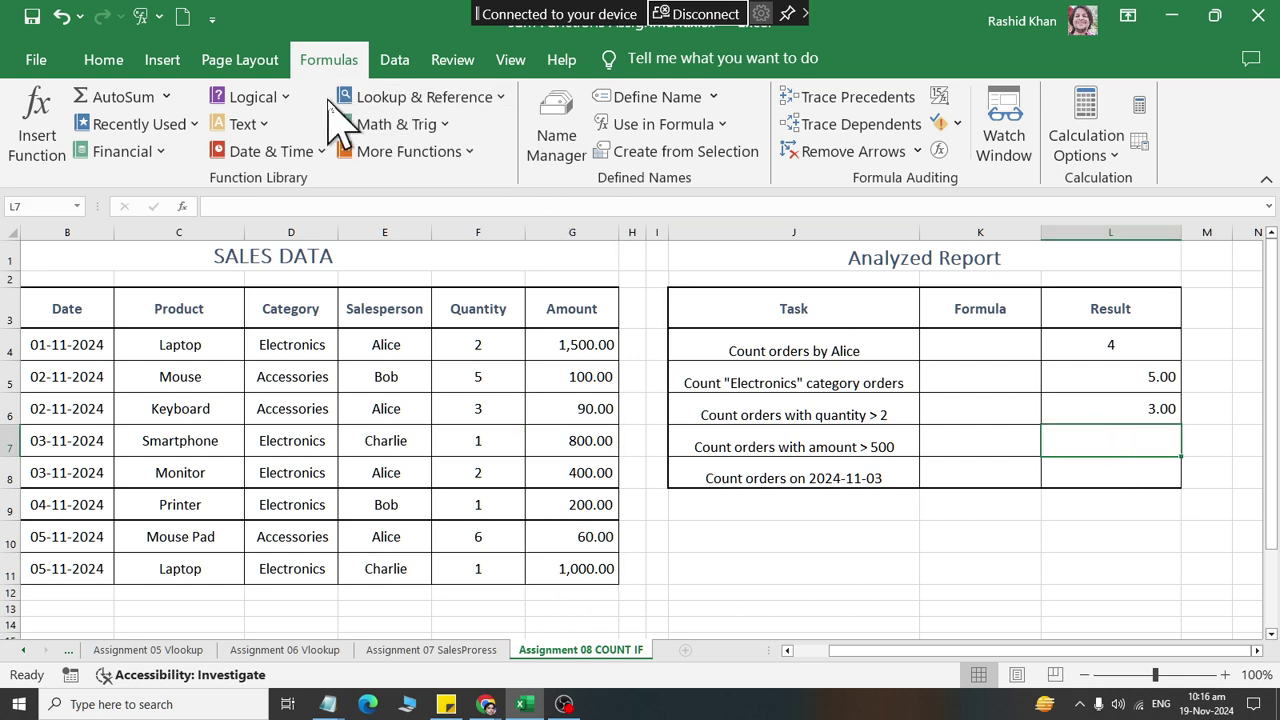
click(160, 125)
click(141, 149)
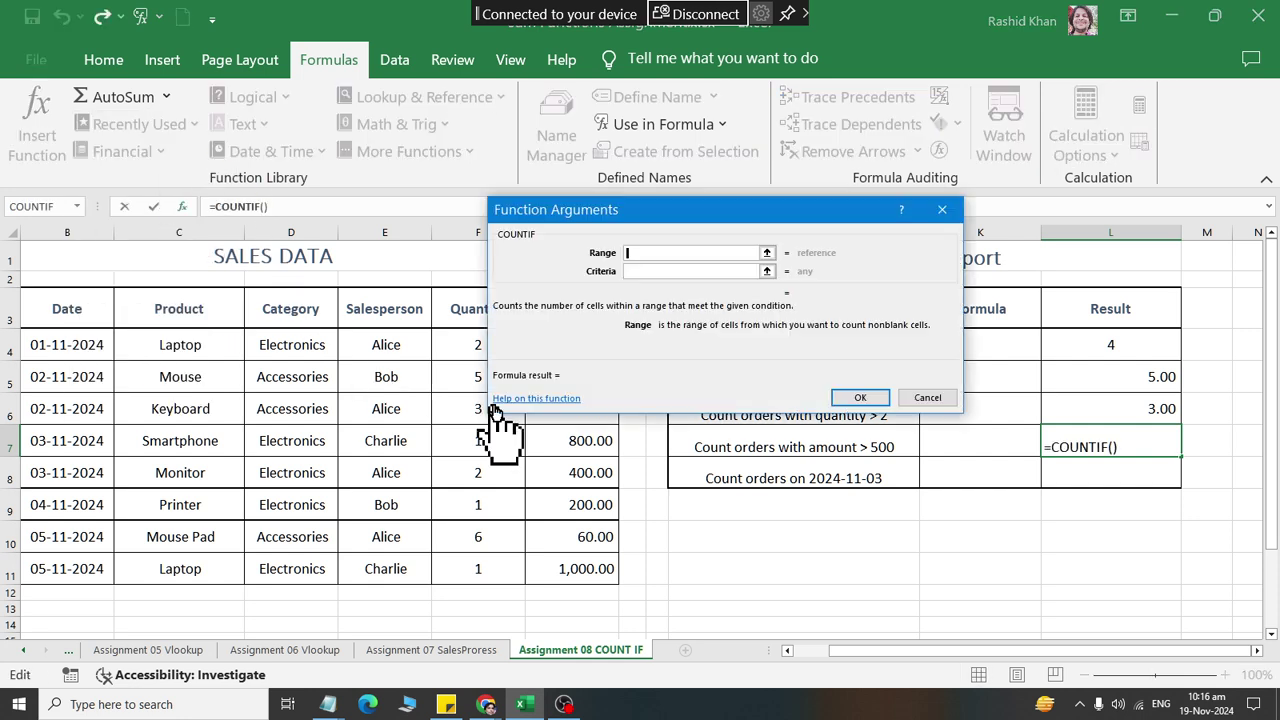
drag(592, 200, 790, 190)
drag(580, 344, 572, 566)
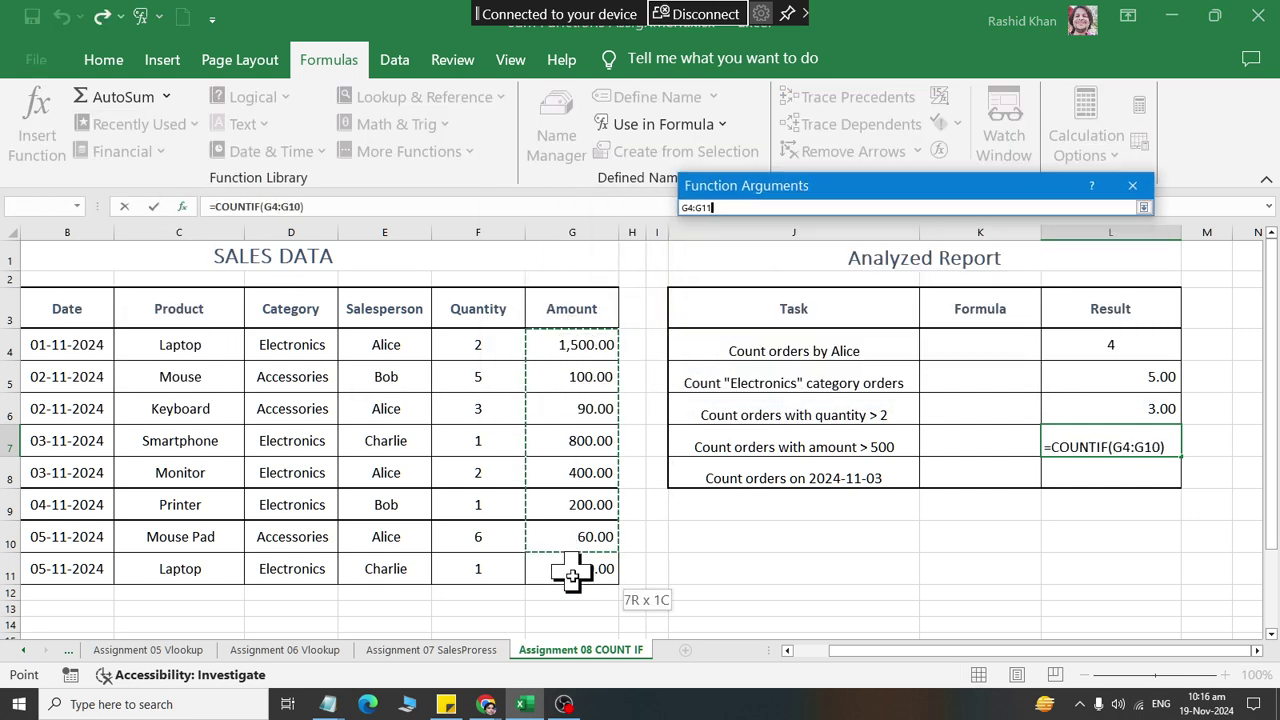
click(898, 247)
text(>)
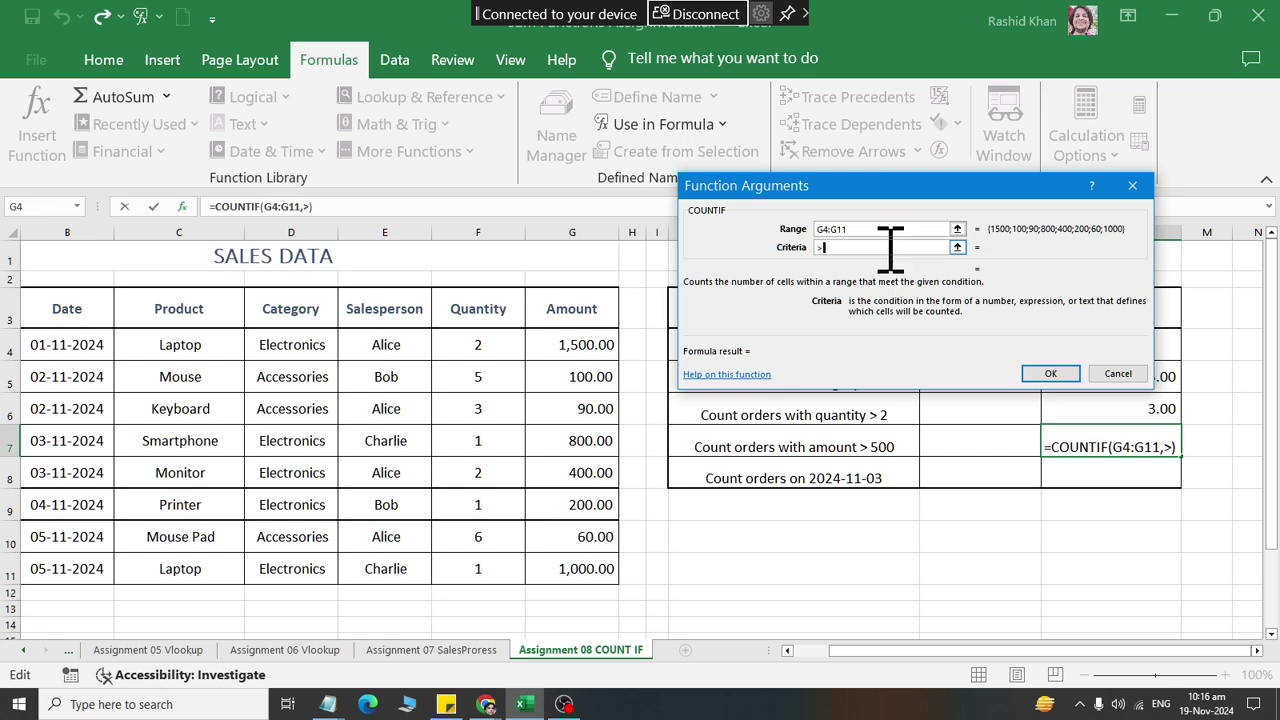
text(500)
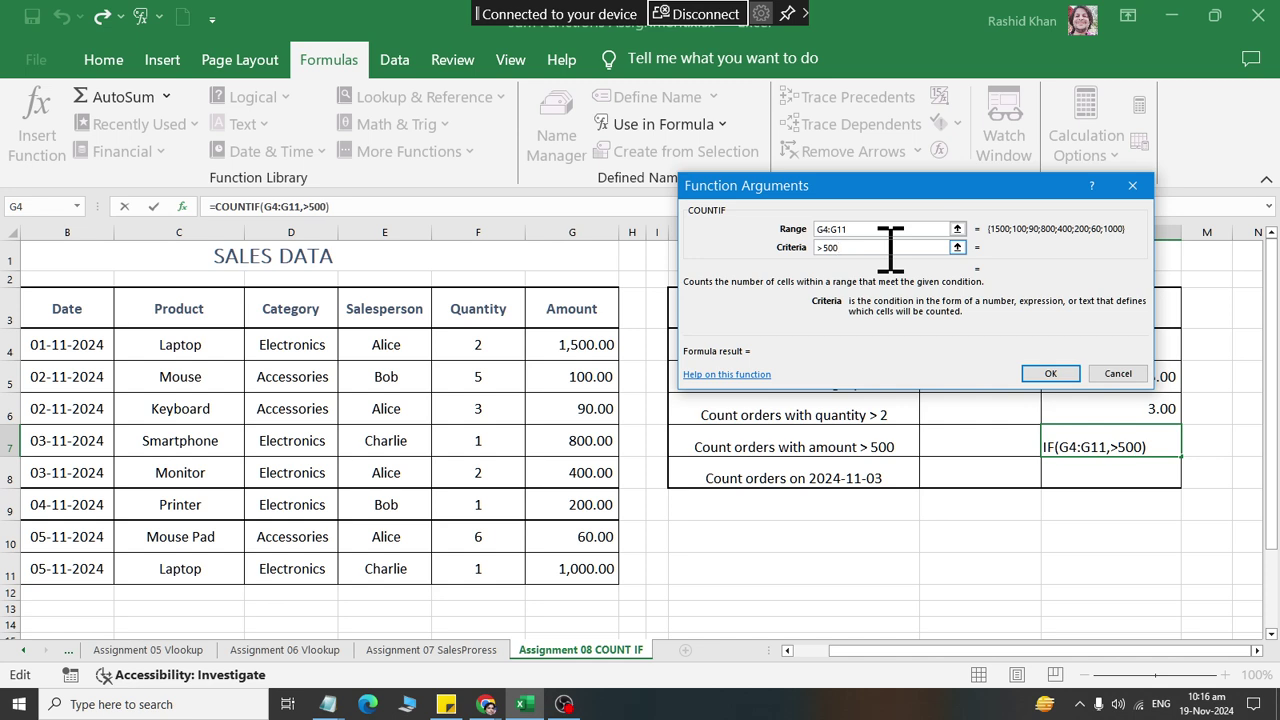
key(Return)
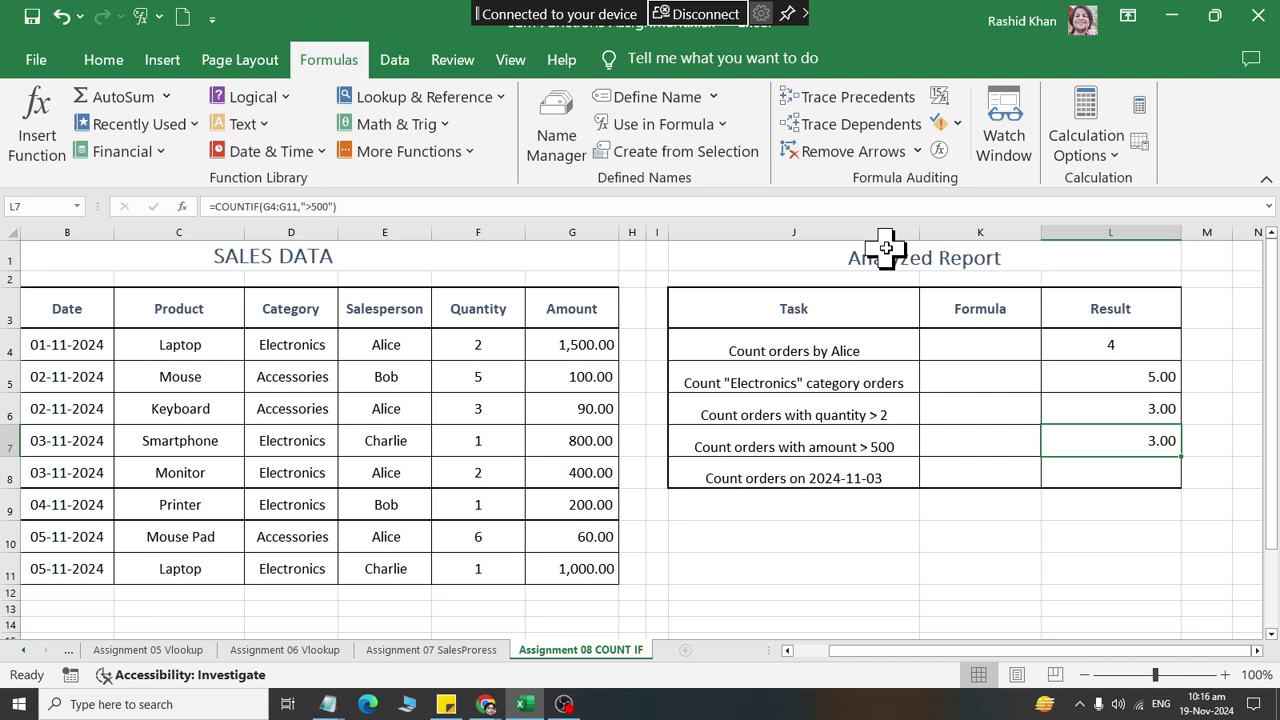
click(1145, 479)
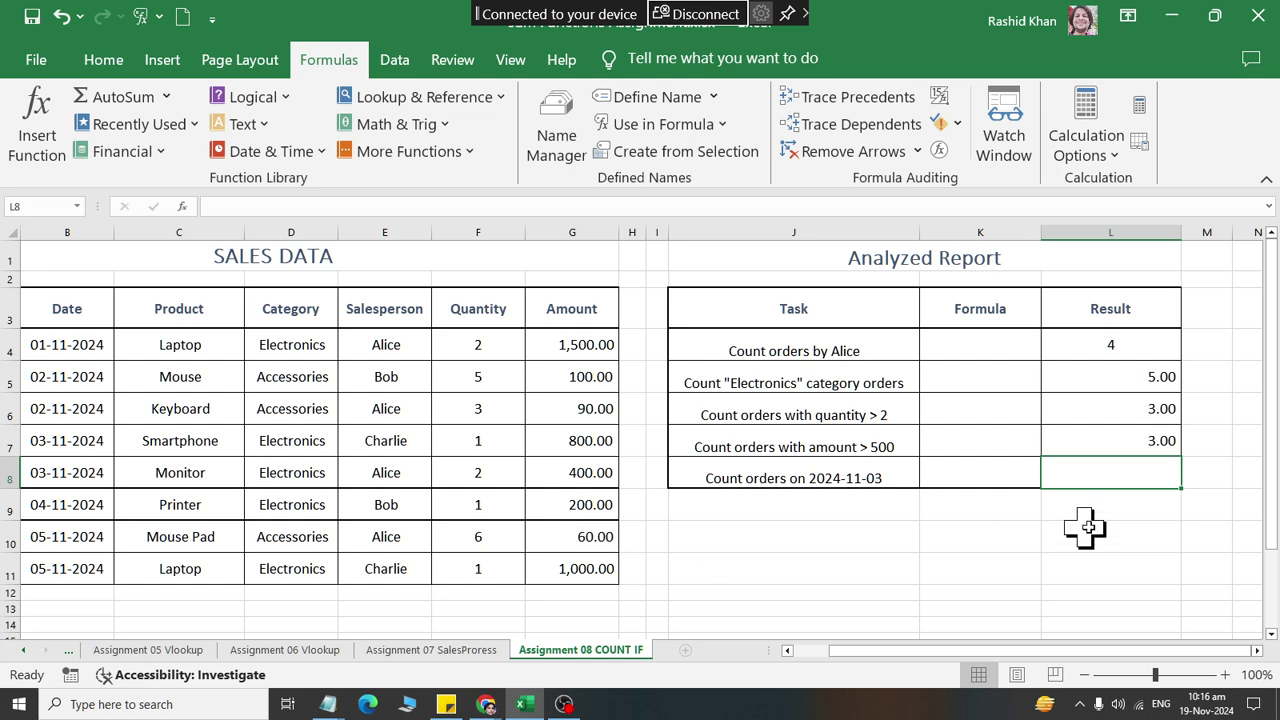
Step: Start a COUNTIF in L8 with the dates B4:B11 as its range
click(89, 124)
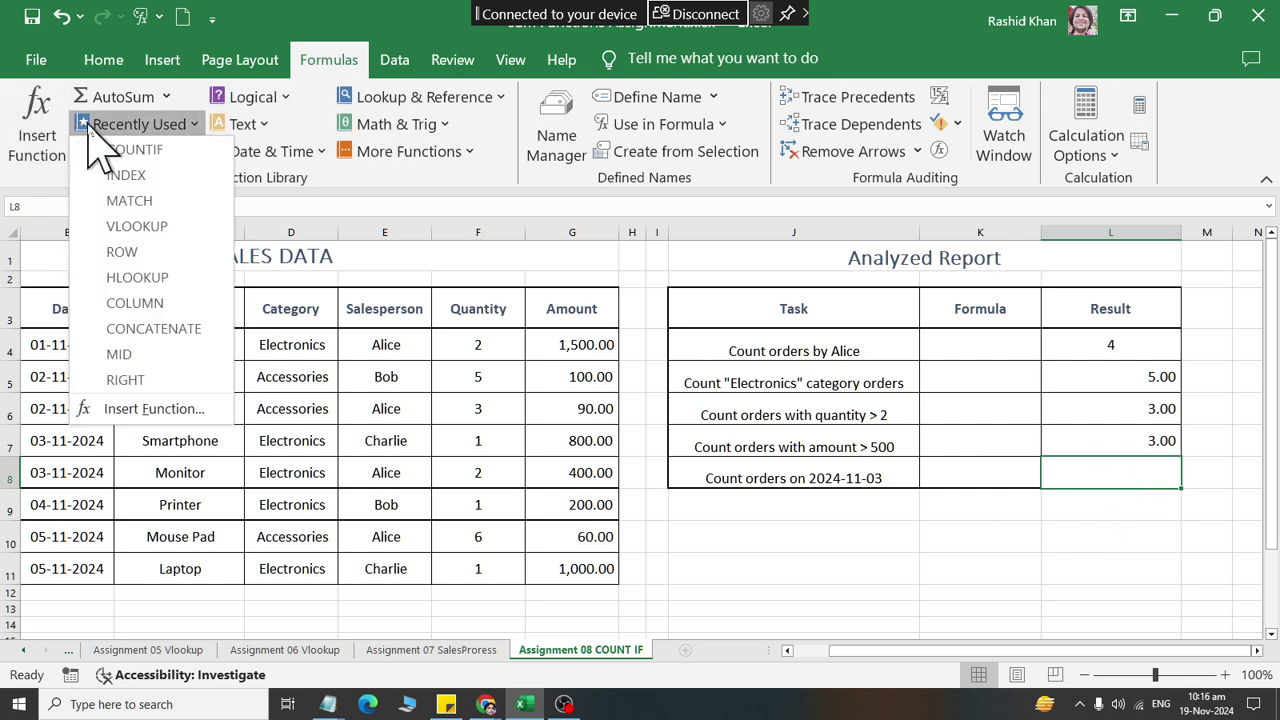
click(115, 150)
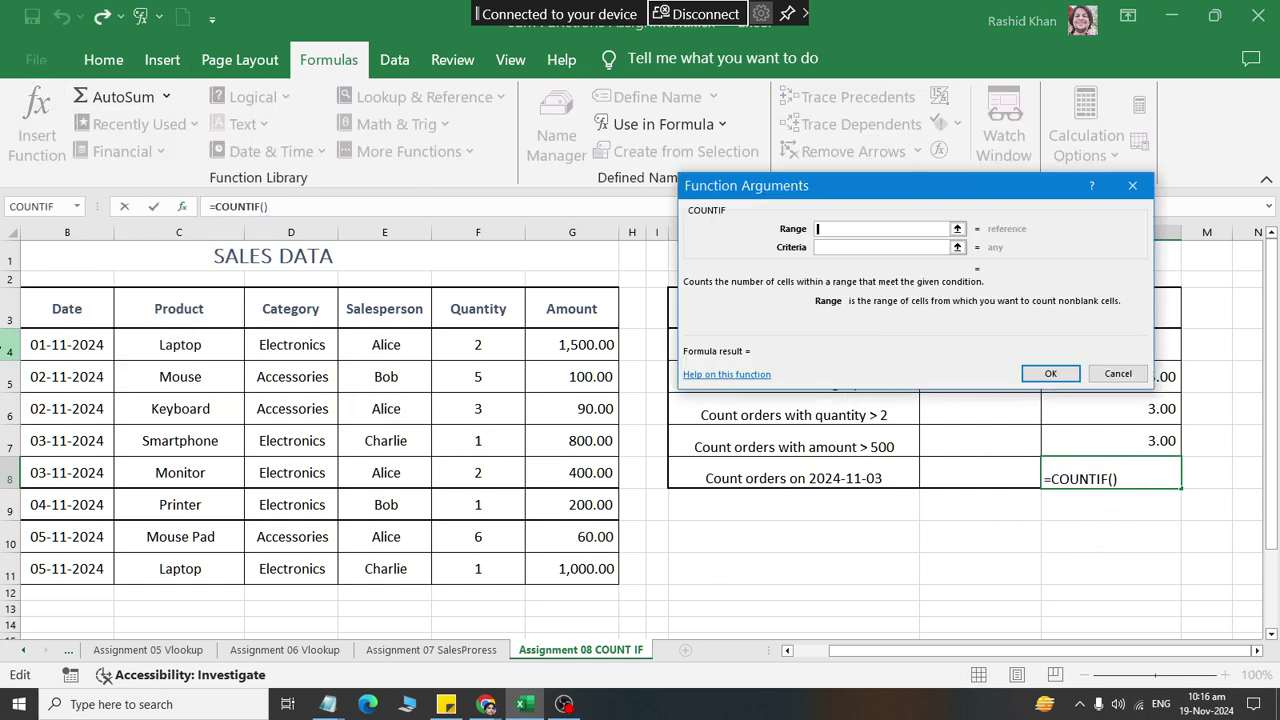
drag(40, 345, 40, 568)
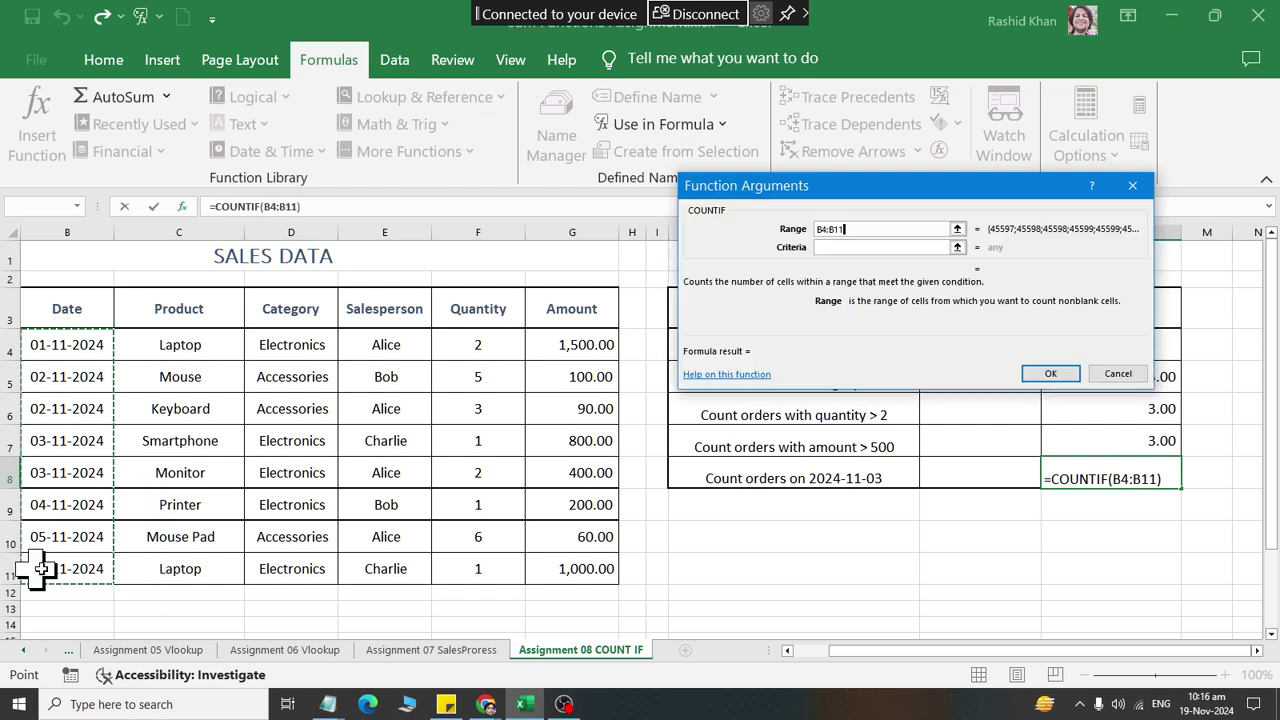
click(930, 248)
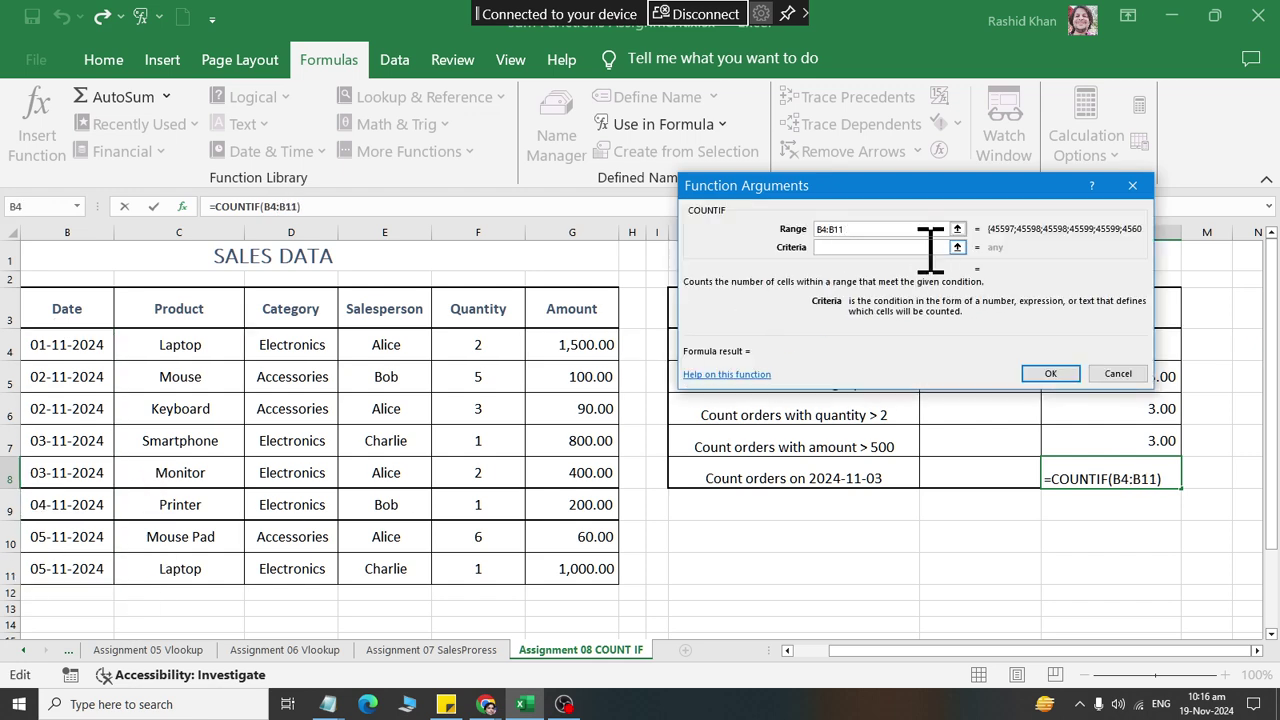
Step: Enter 3/11/2024 as the date criterion and confirm, showing 2.00 orders
text(3/11/)
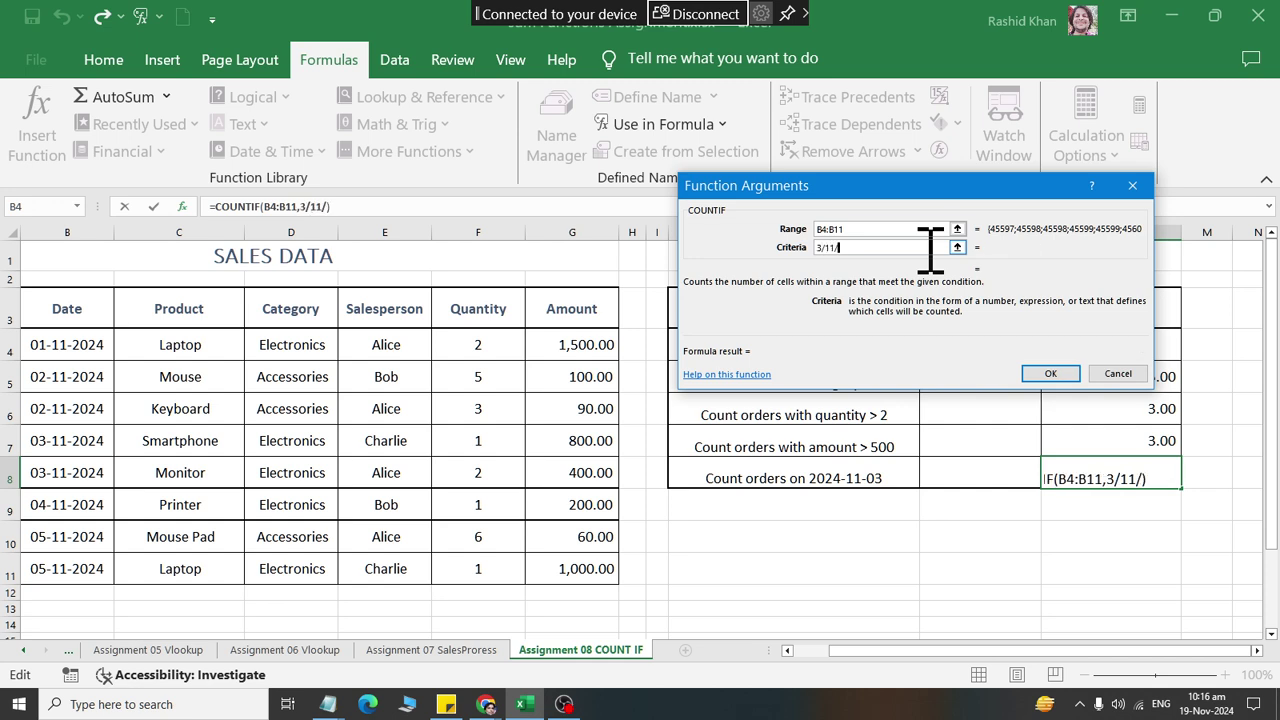
text(2024)
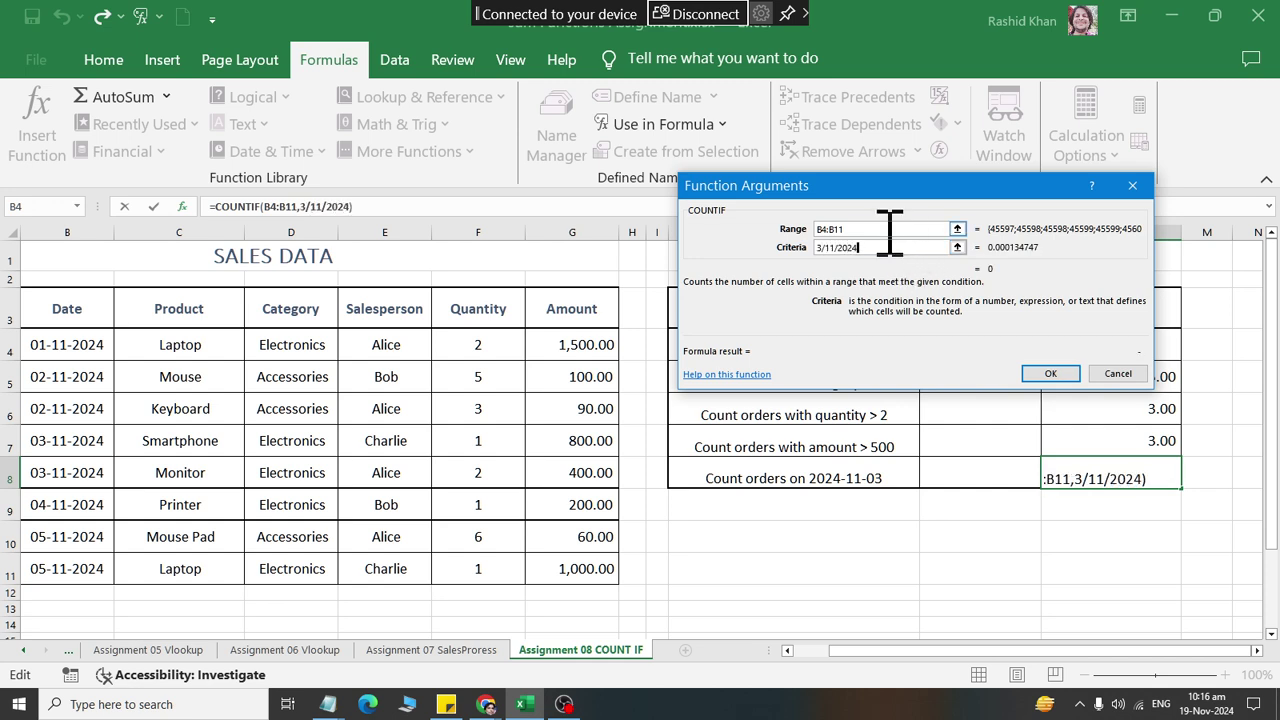
click(890, 229)
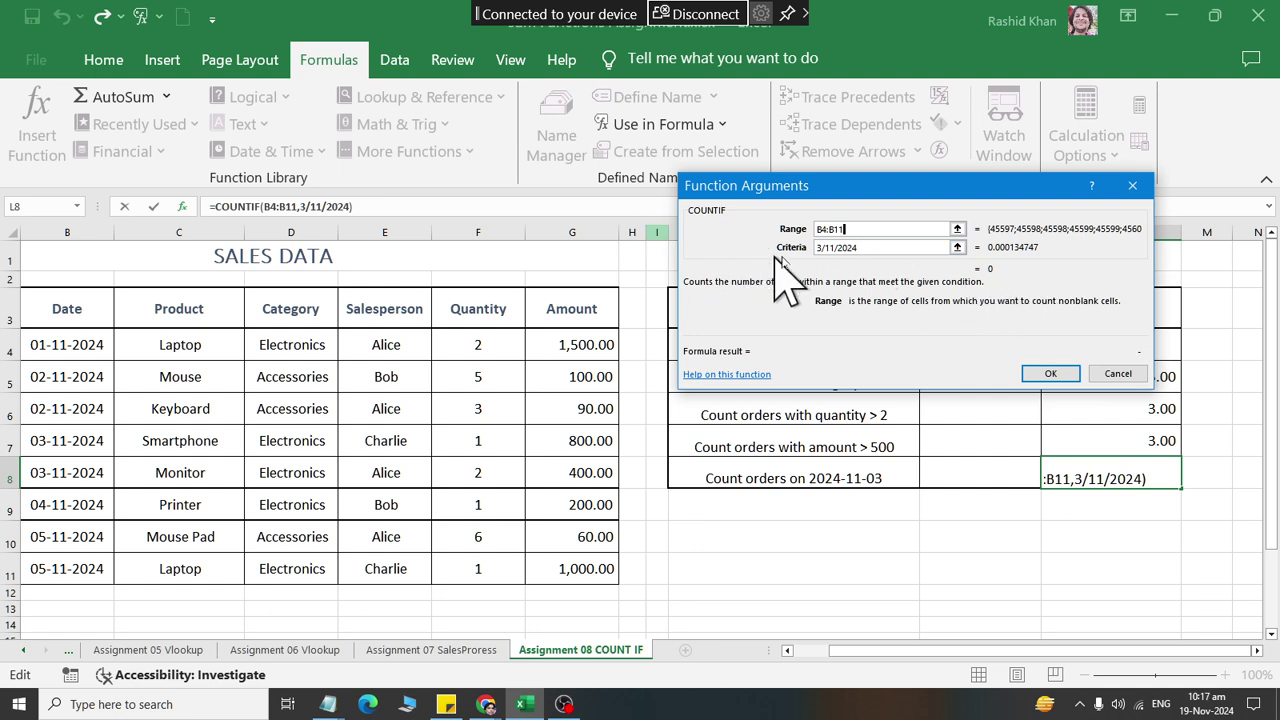
double_click(818, 250)
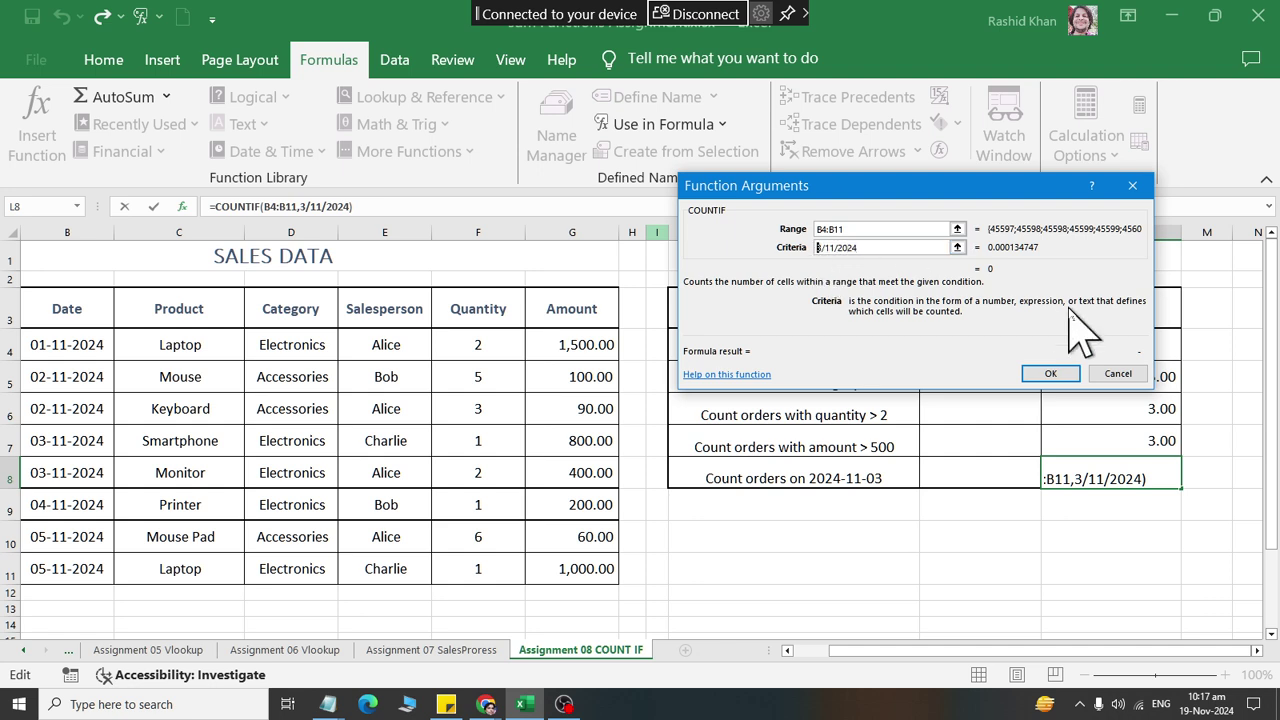
text(")
text(")
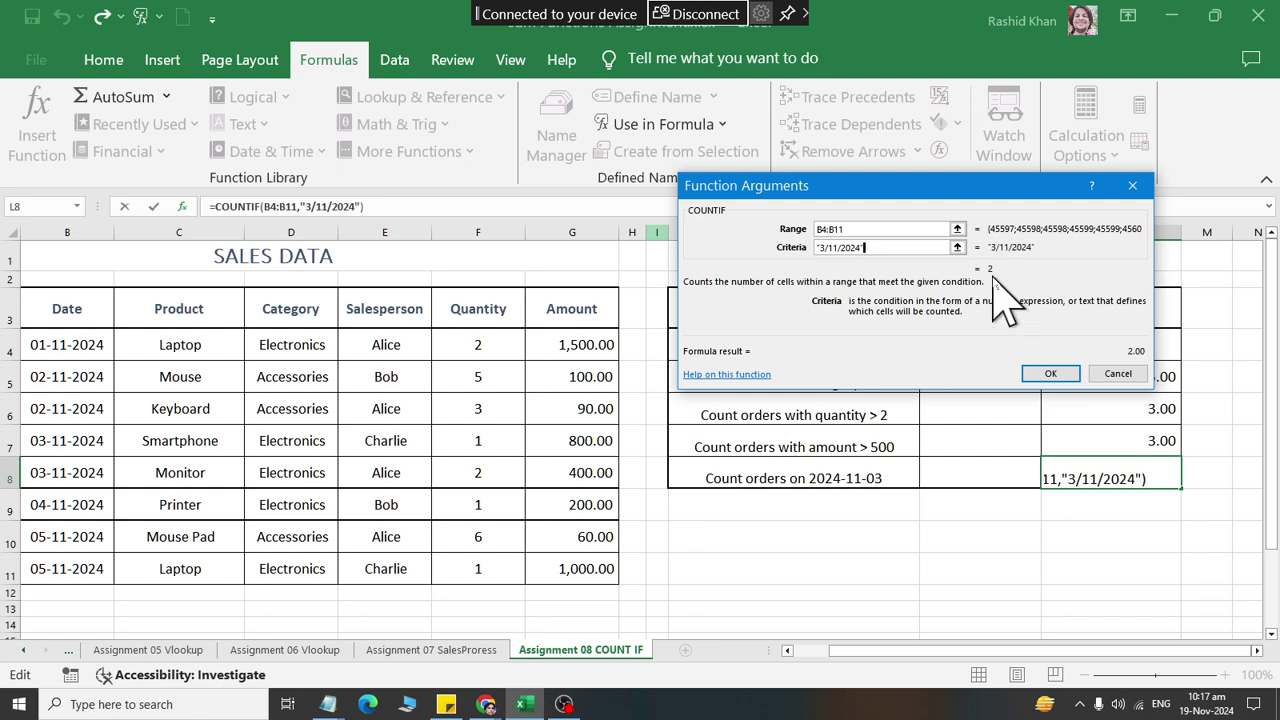
click(1048, 373)
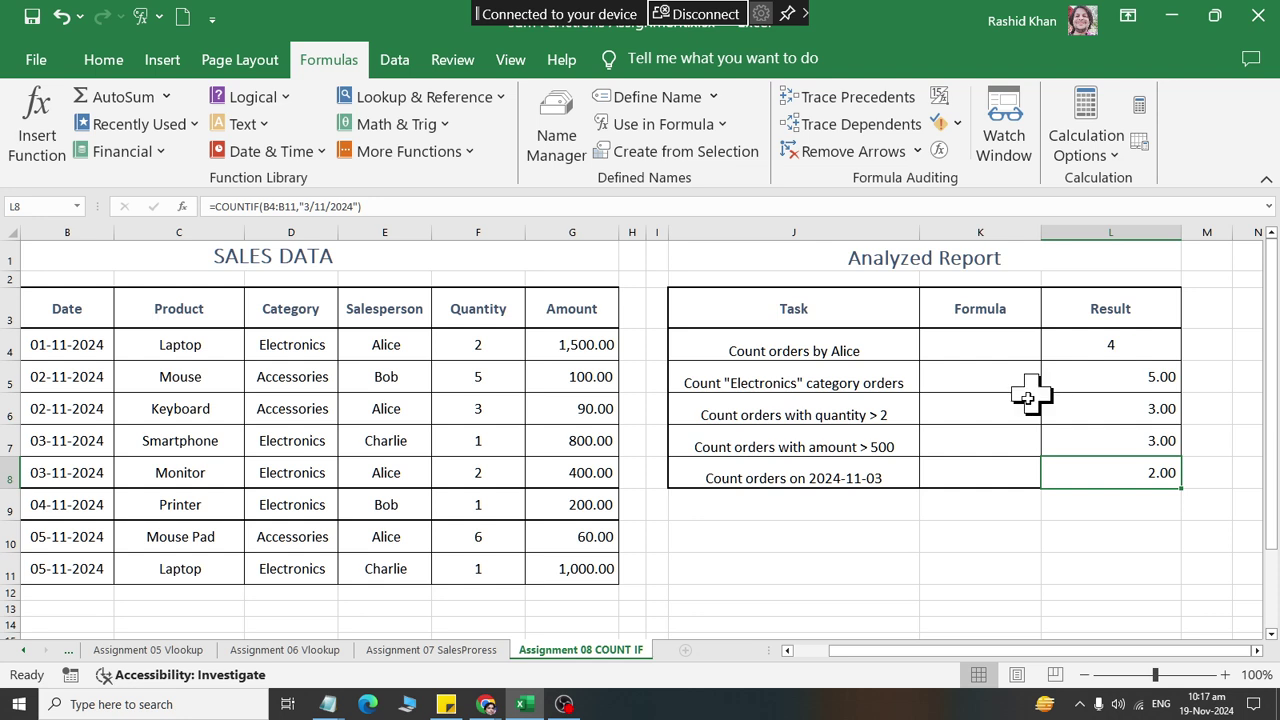
Step: Reduce the decimals on report results L4:L8 so the counts show as whole numbers 4, 5, 3, 3, 2
drag(1134, 343, 1134, 505)
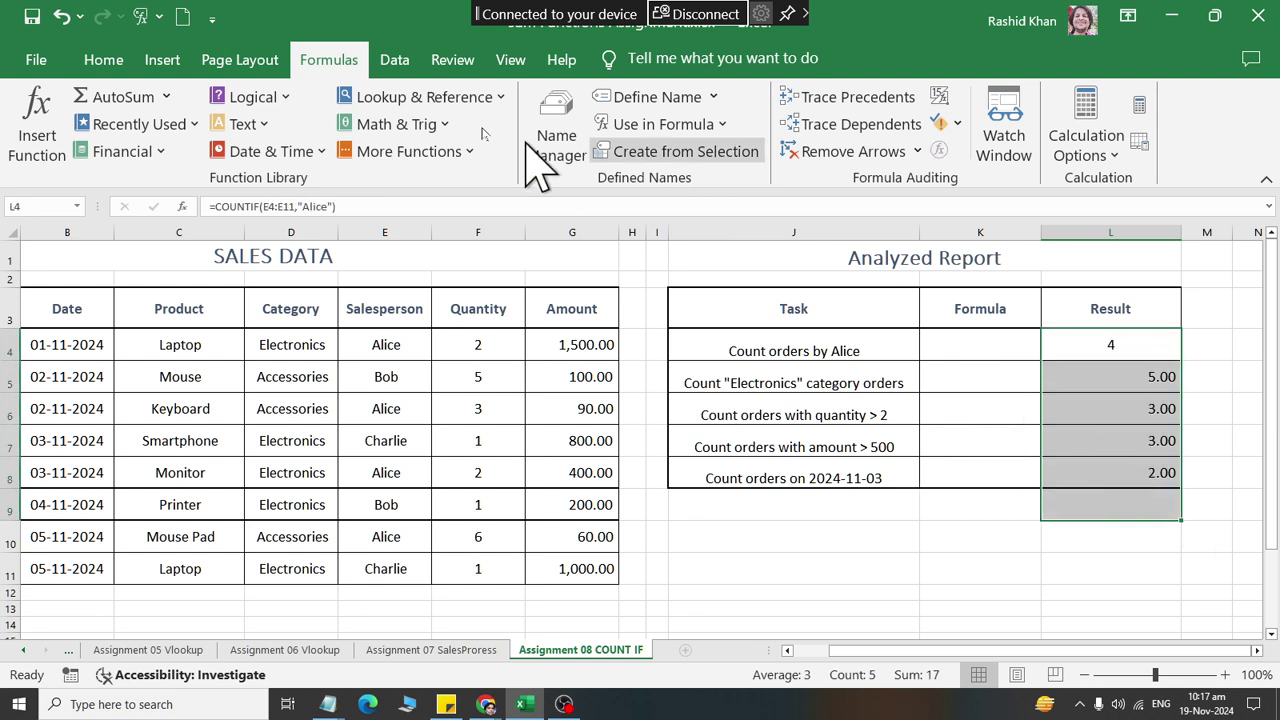
click(100, 60)
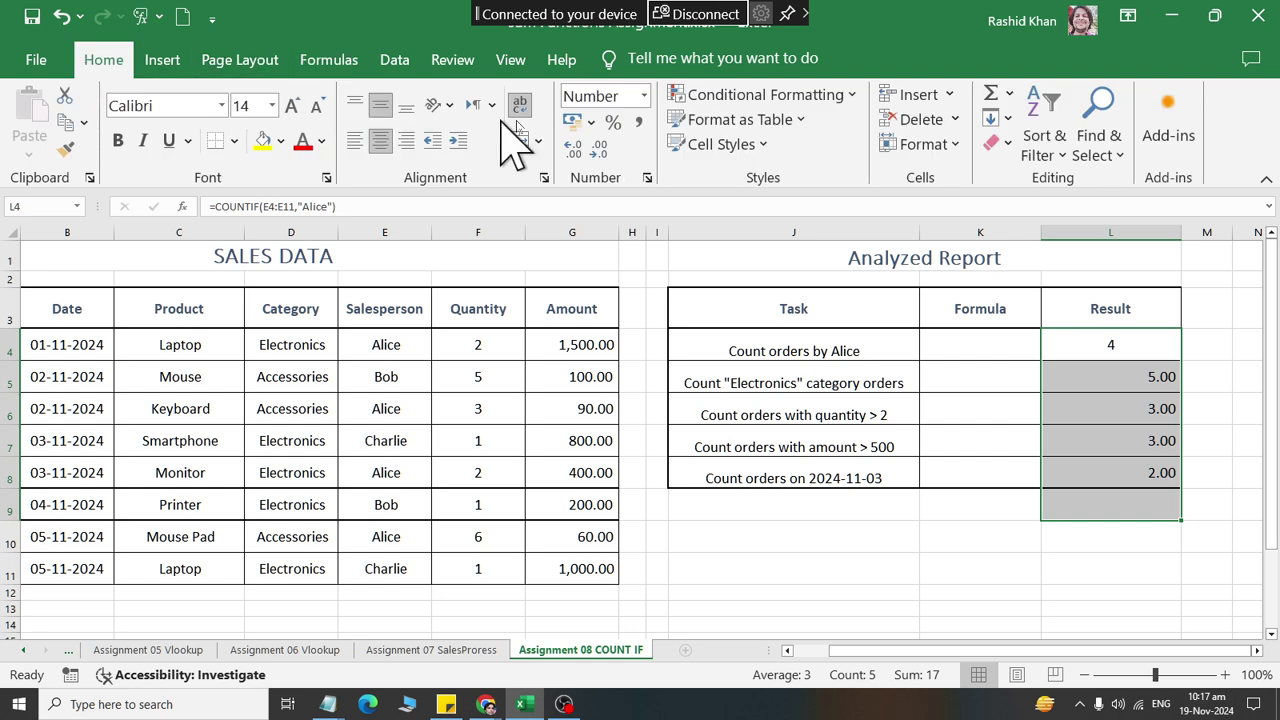
click(644, 95)
click(646, 177)
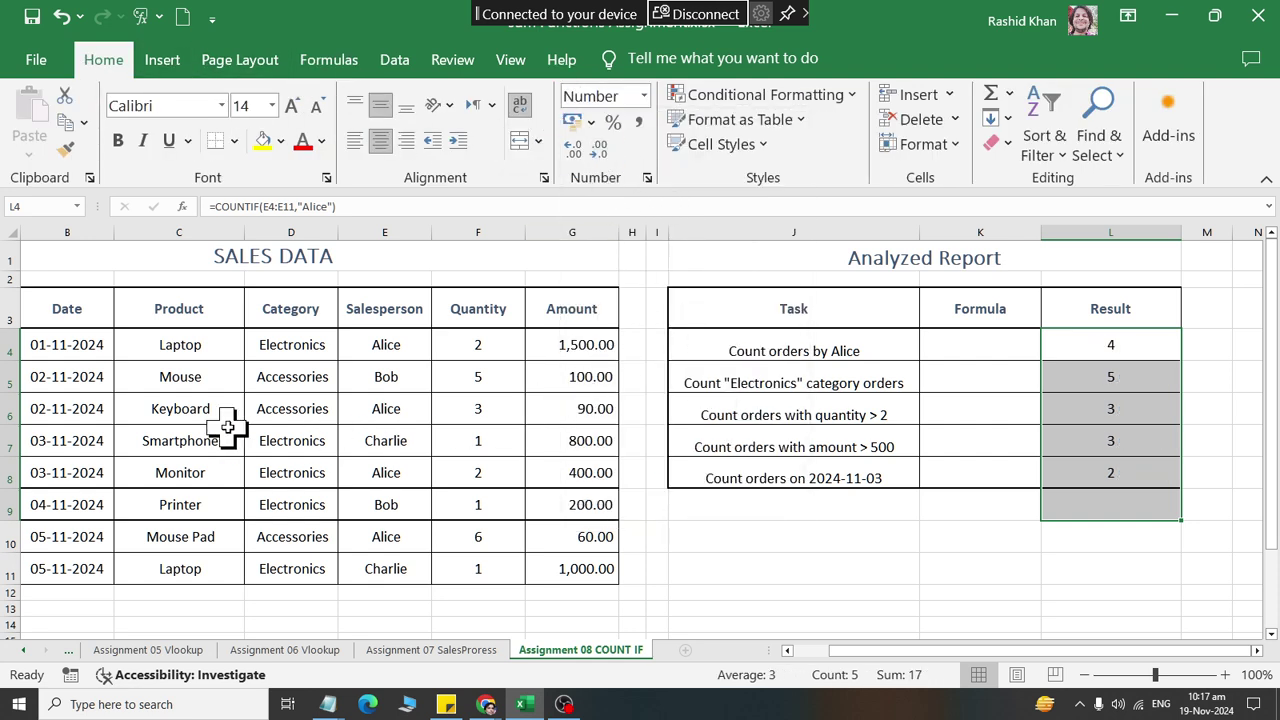
mouse_move(128, 345)
mouse_down()
mouse_move(185, 505)
mouse_move(557, 576)
mouse_up()
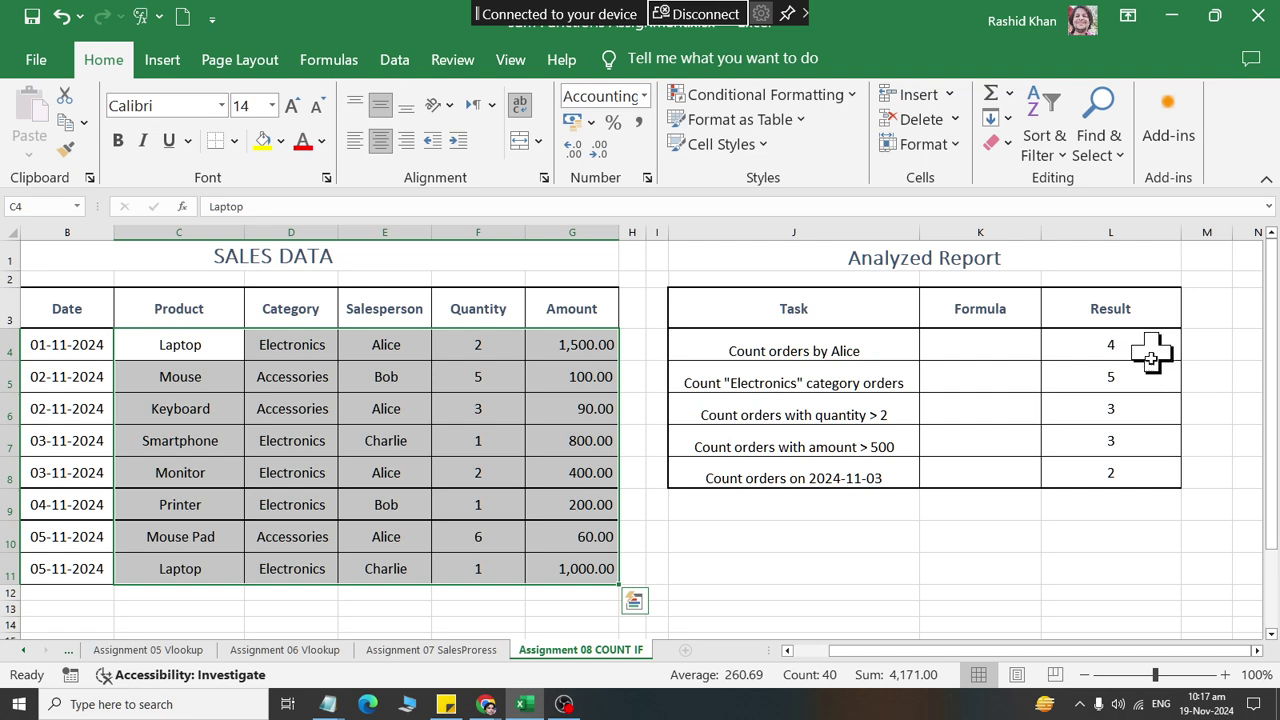
drag(1149, 350, 1143, 477)
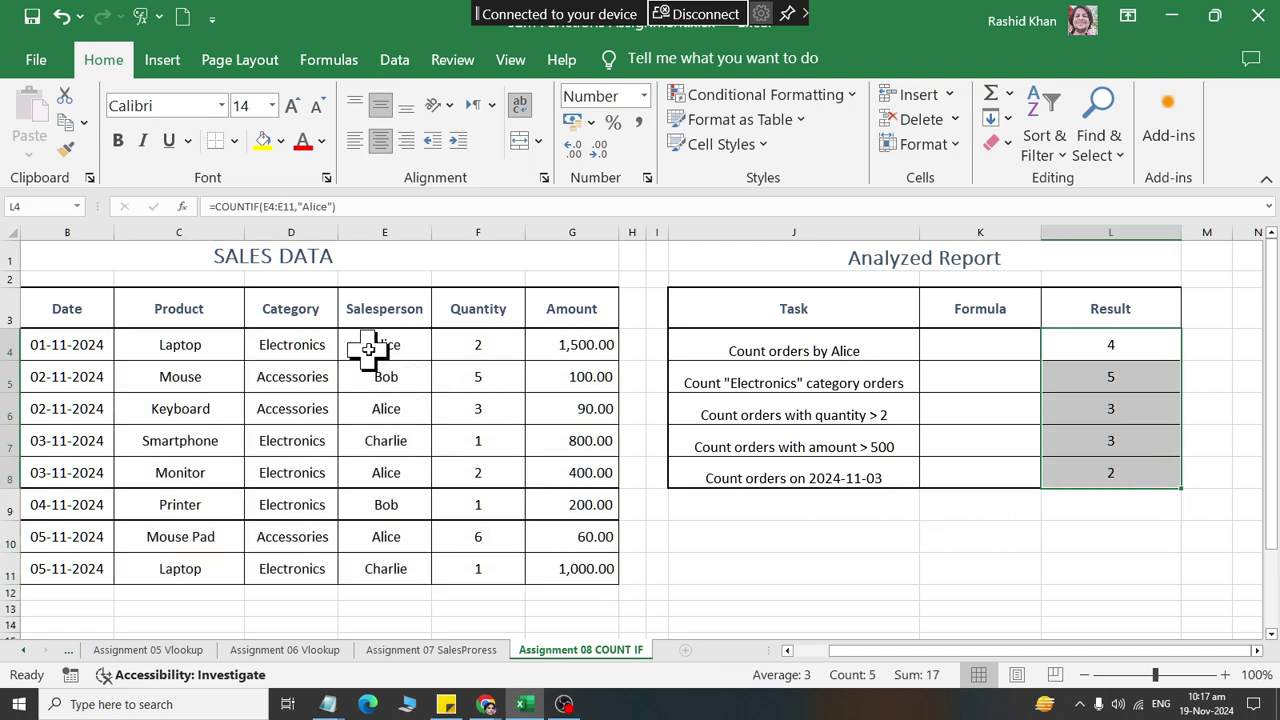
click(1057, 356)
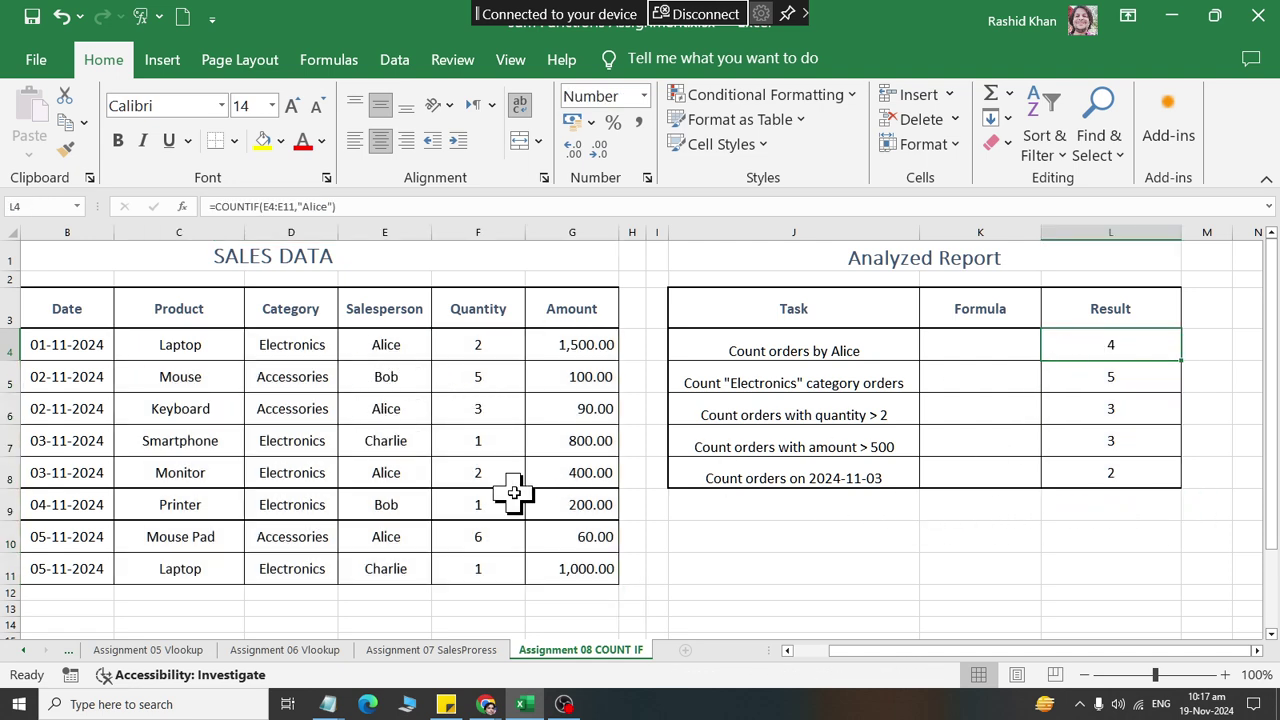
Step: Update the Smartphone order with a new salesperson name, category Accessories and quantity 4
click(363, 447)
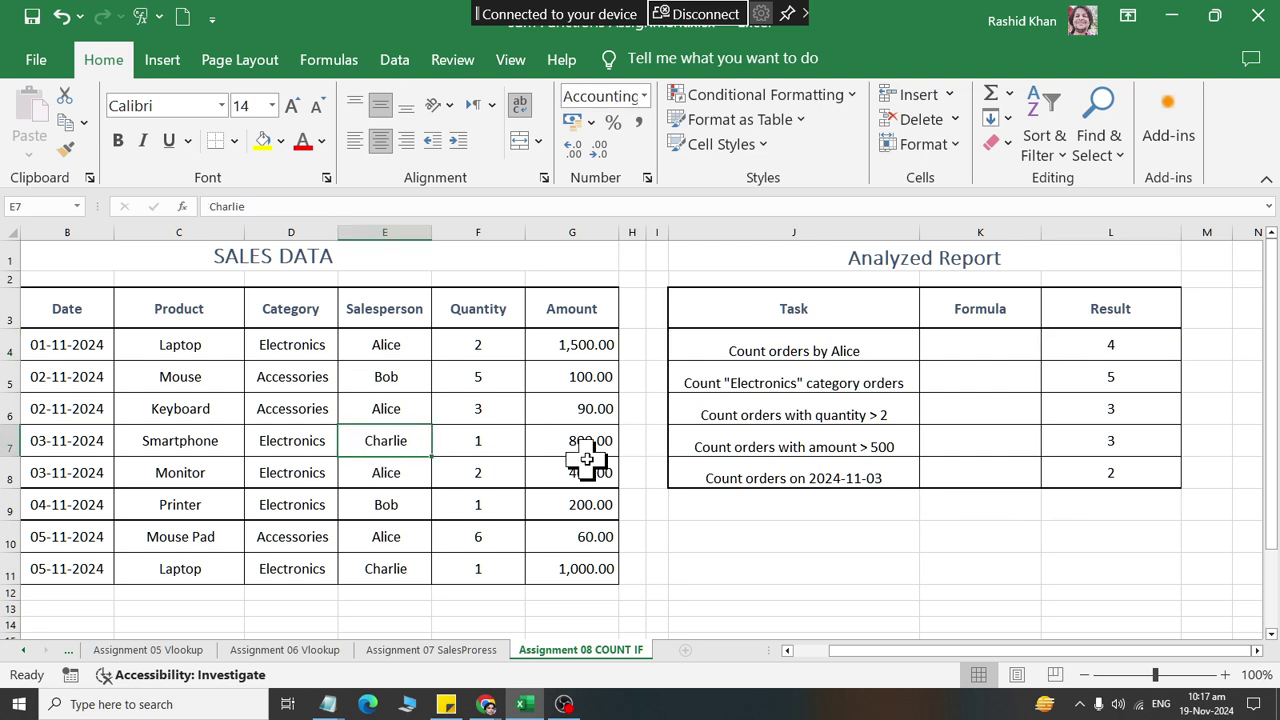
text(Alice)
key(Return)
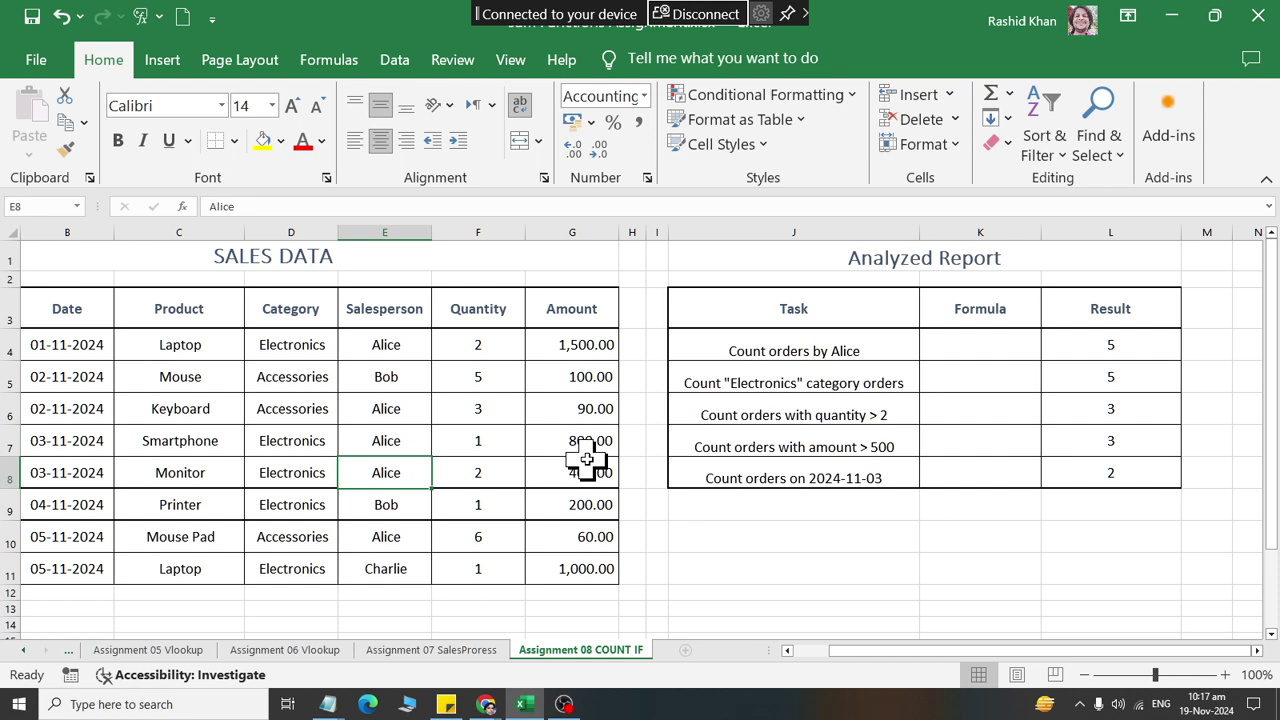
key(Left)
key(Left)
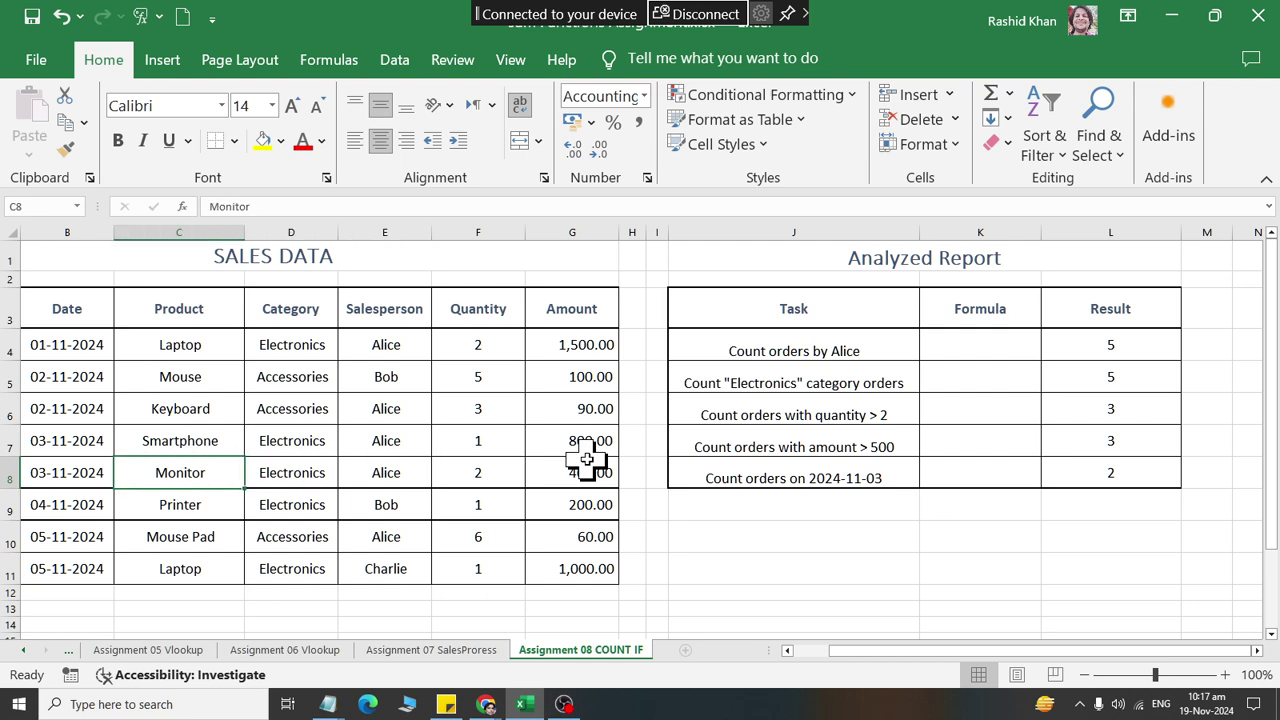
key(Up)
key(Right)
text(Accessories)
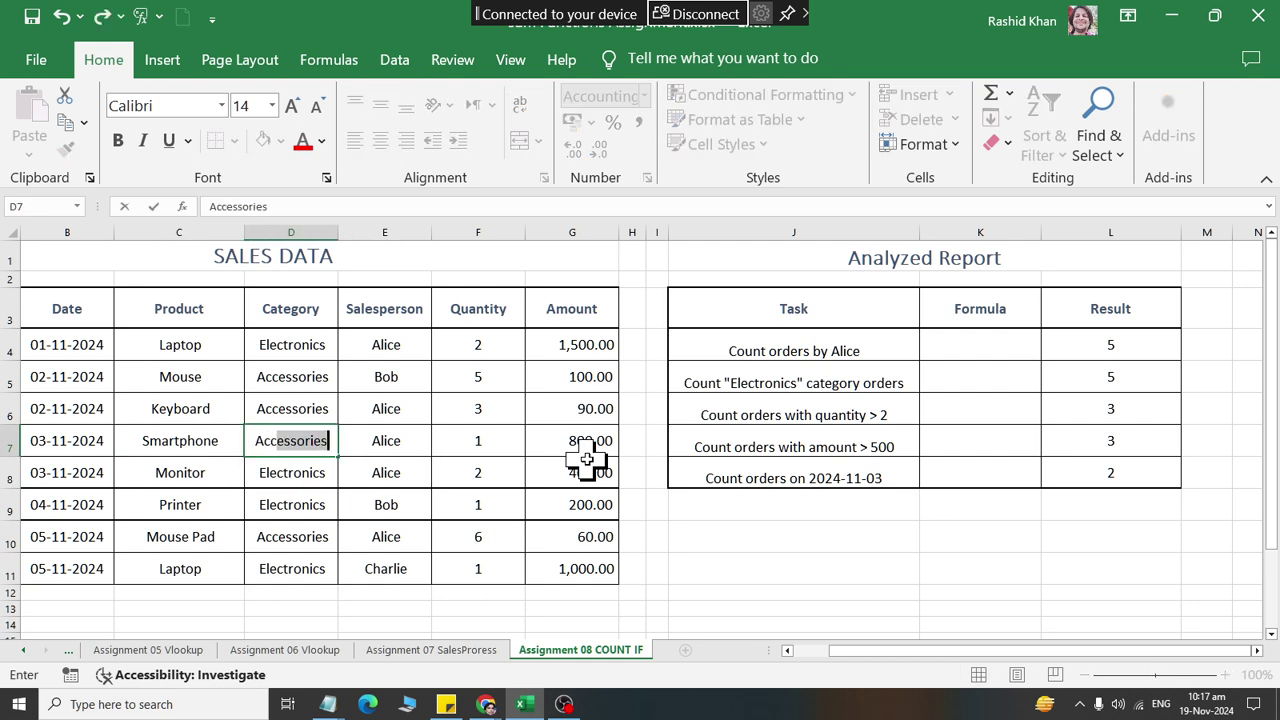
key(Return)
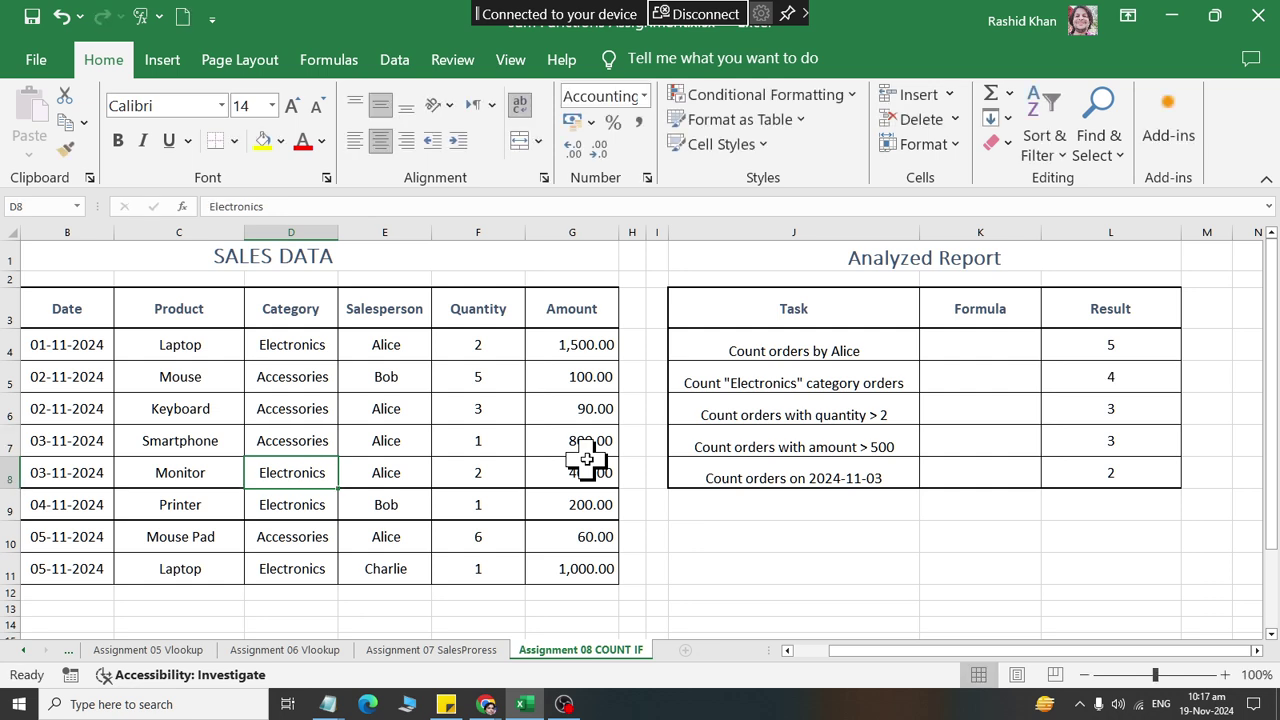
key(Right)
key(Right)
key(Up)
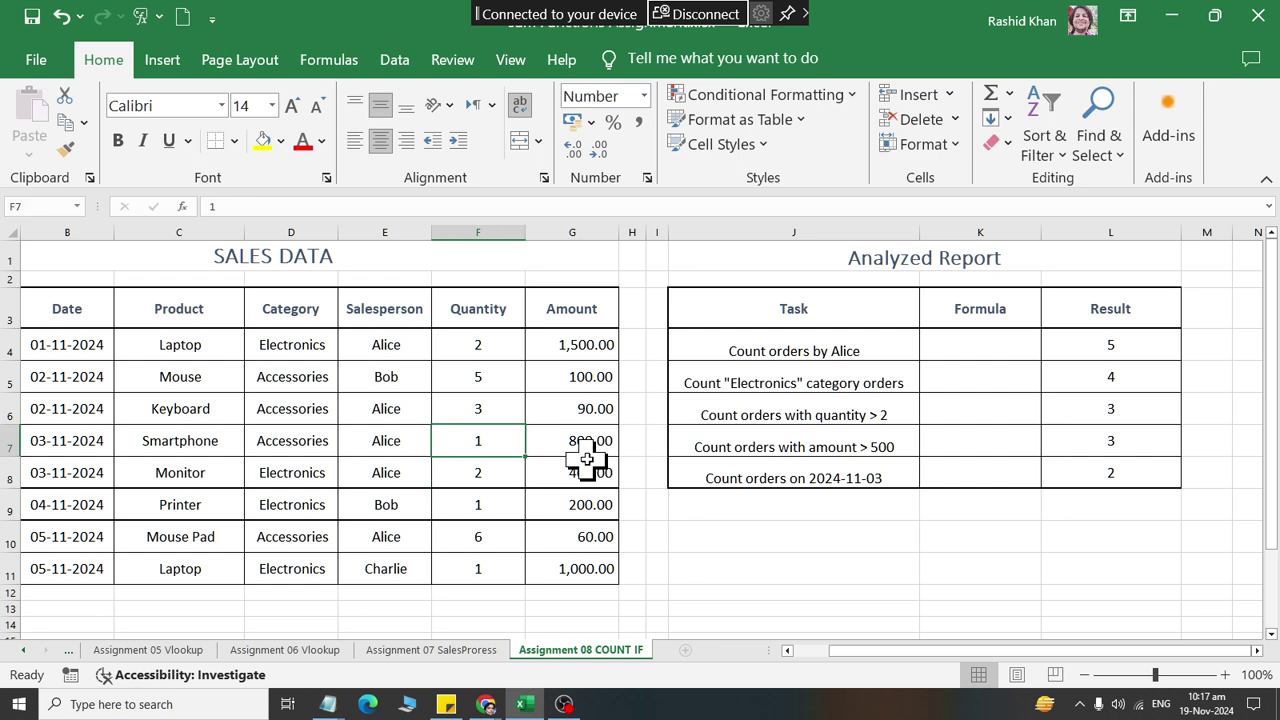
text(4)
key(Return)
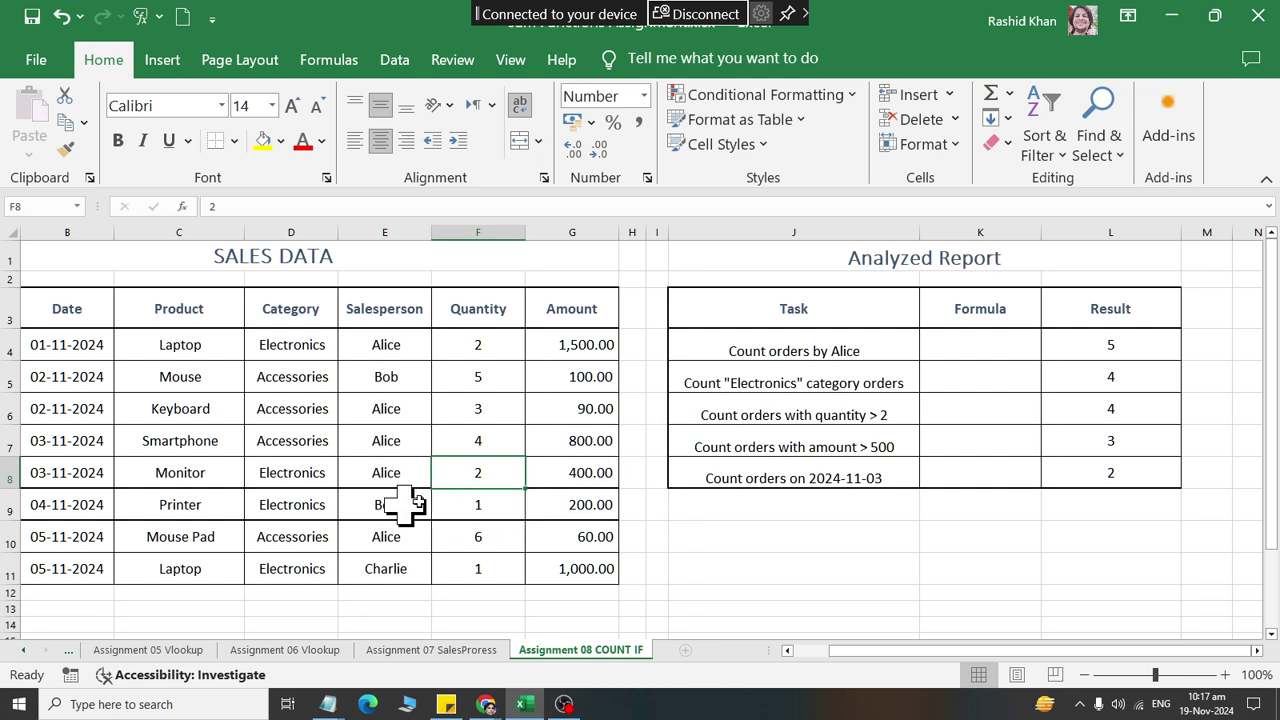
Step: Change the last Laptop order's amount in G11 to 350
click(1144, 441)
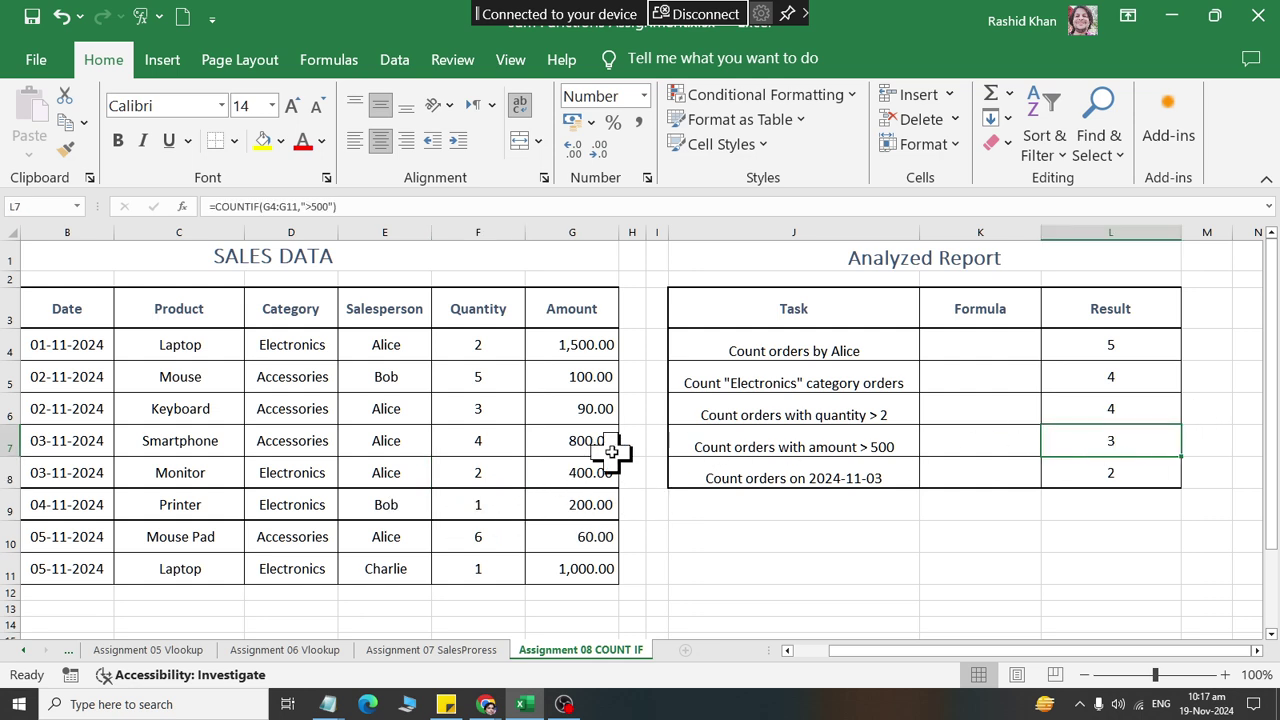
click(566, 440)
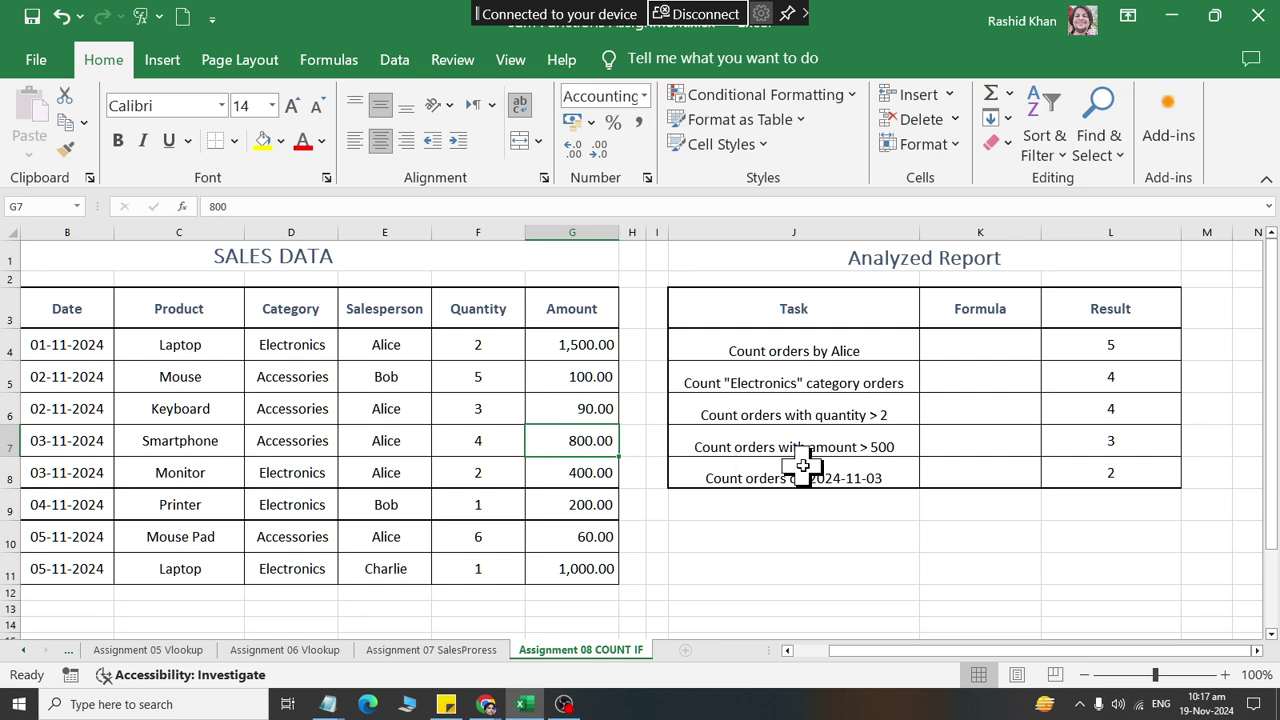
click(563, 568)
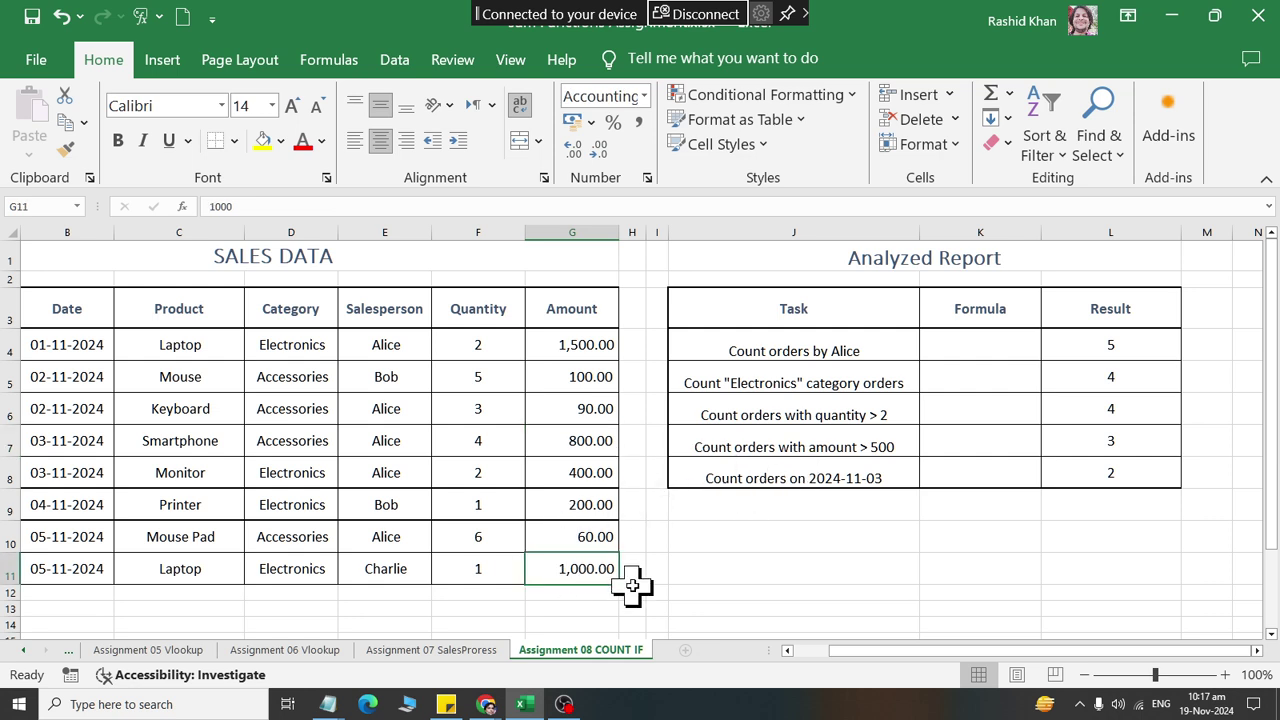
text(35)
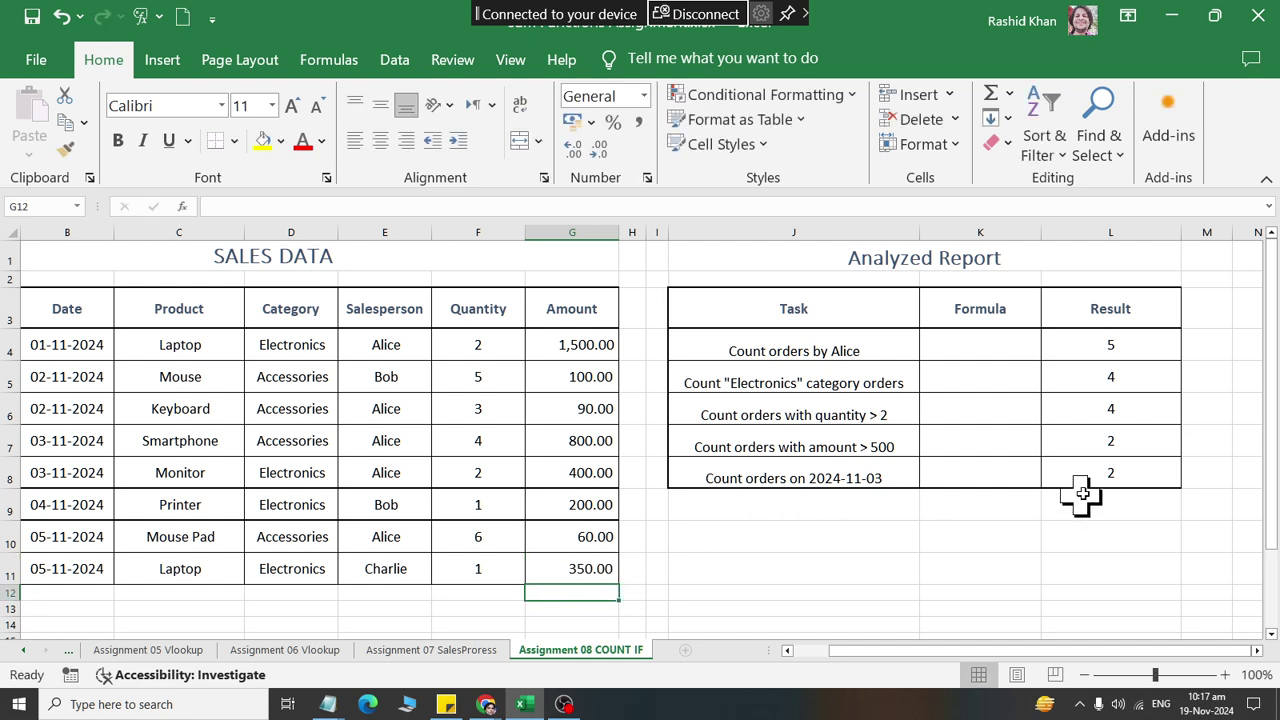
click(1097, 470)
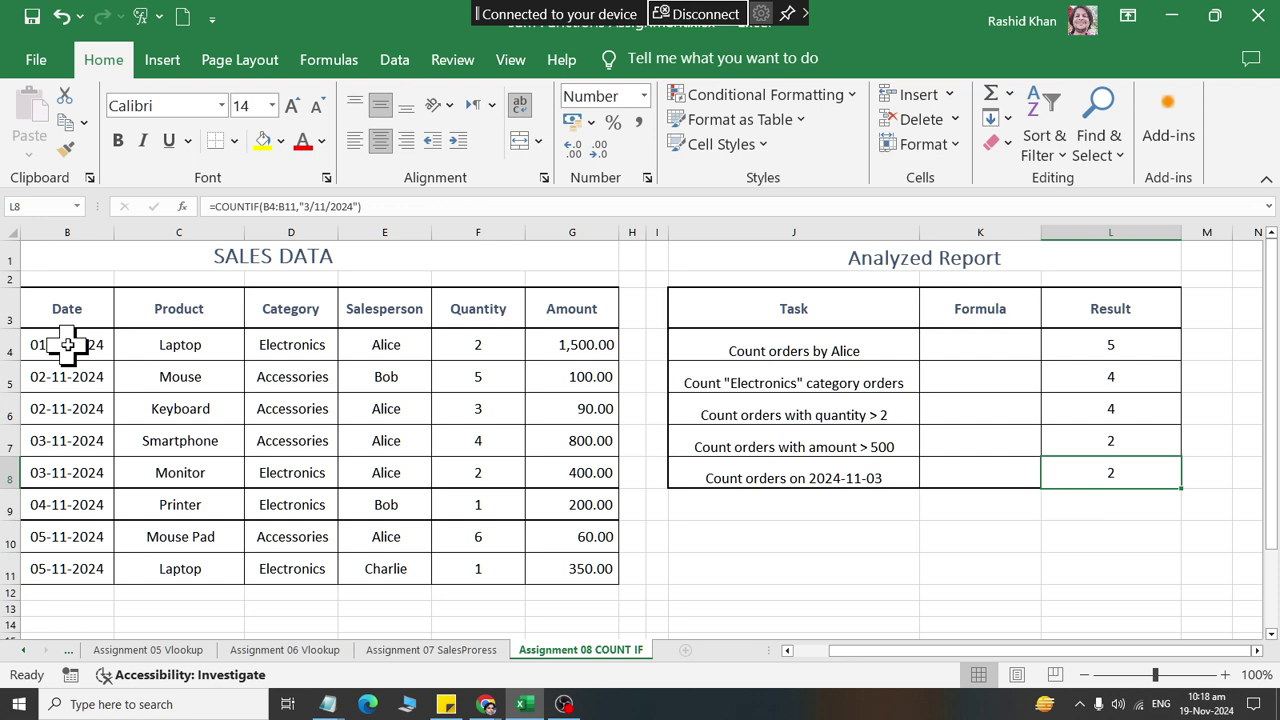
Step: Set the Mouse Pad order's date in B10 to 03-11-2024, check the count, and minimise Excel
click(70, 536)
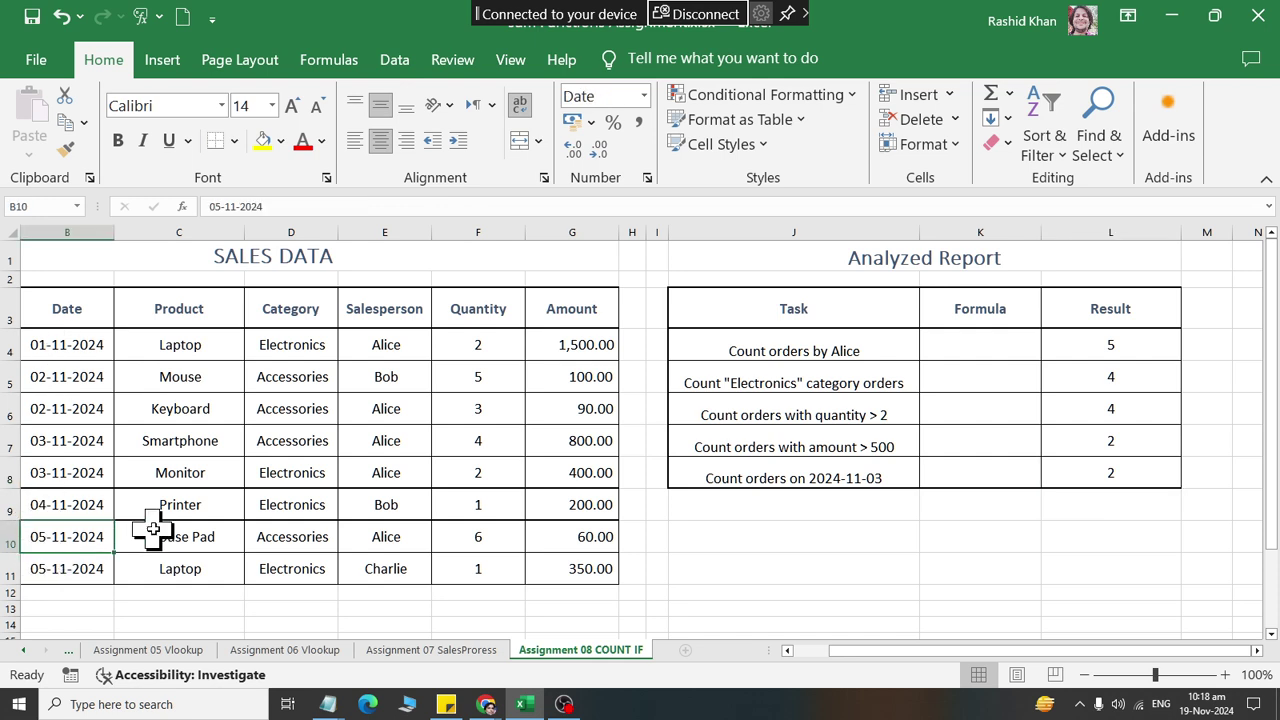
text(3/11/)
key(Return)
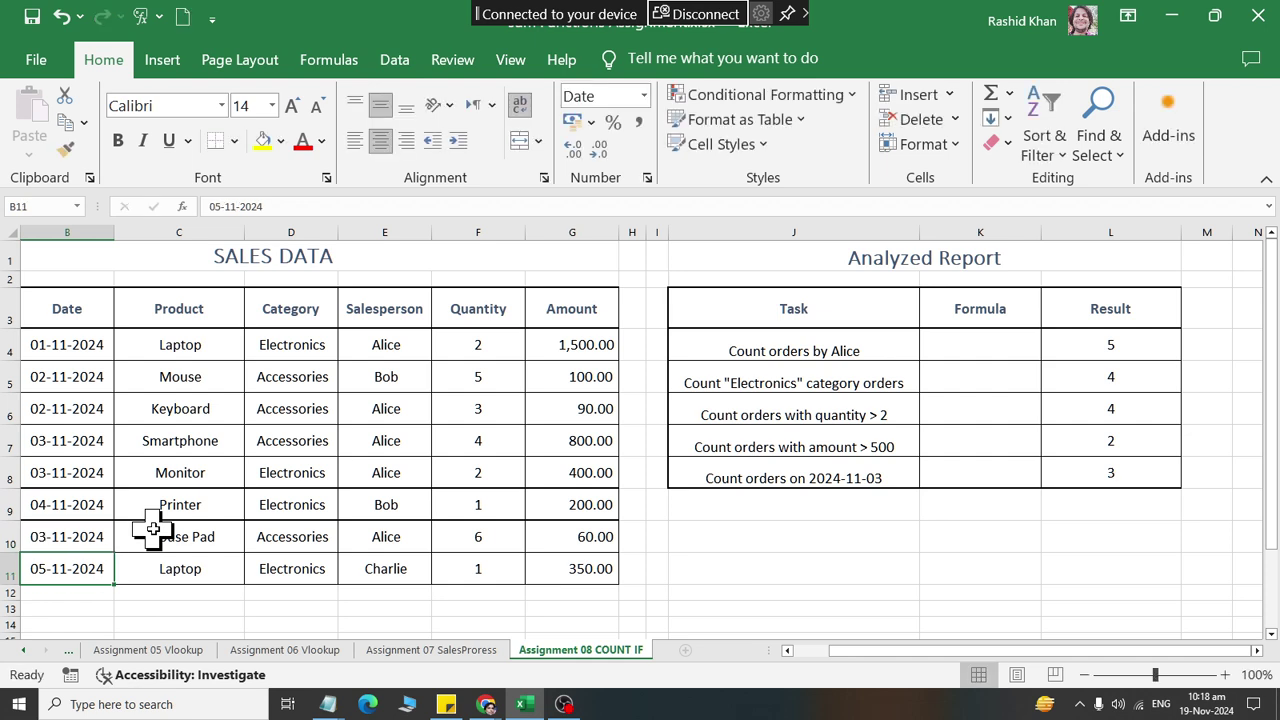
click(1128, 478)
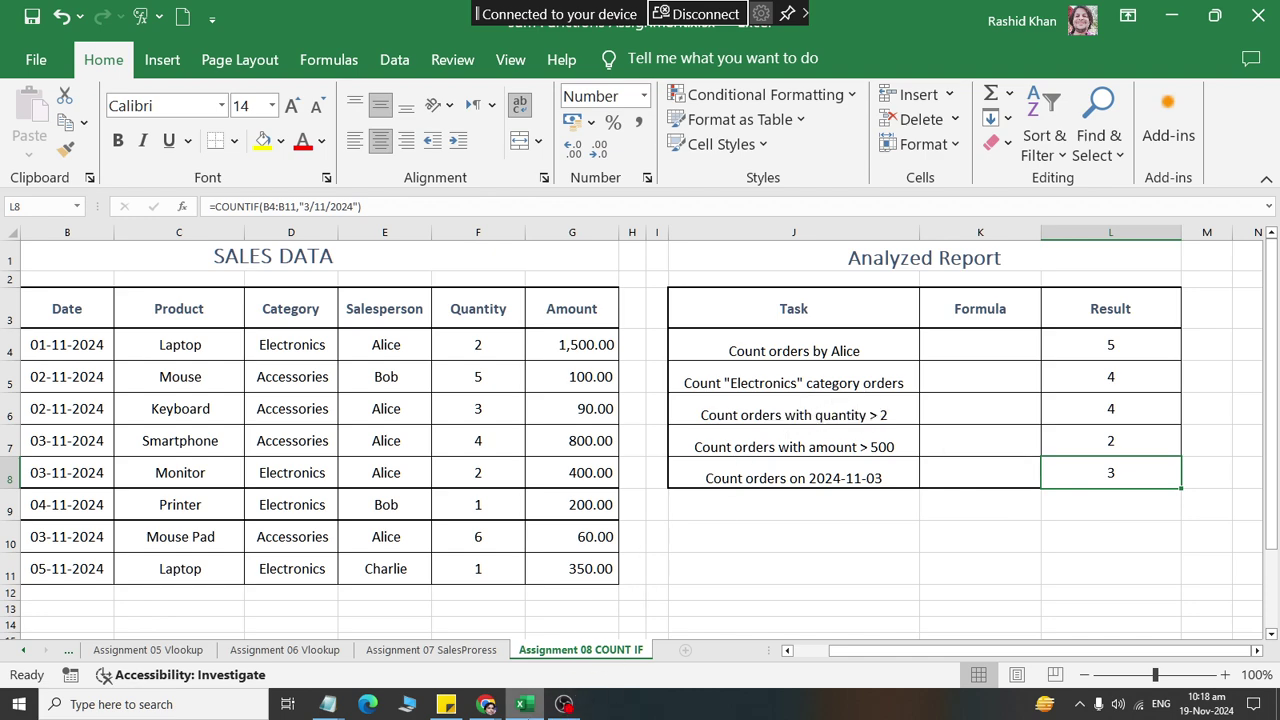
click(543, 706)
click(562, 705)
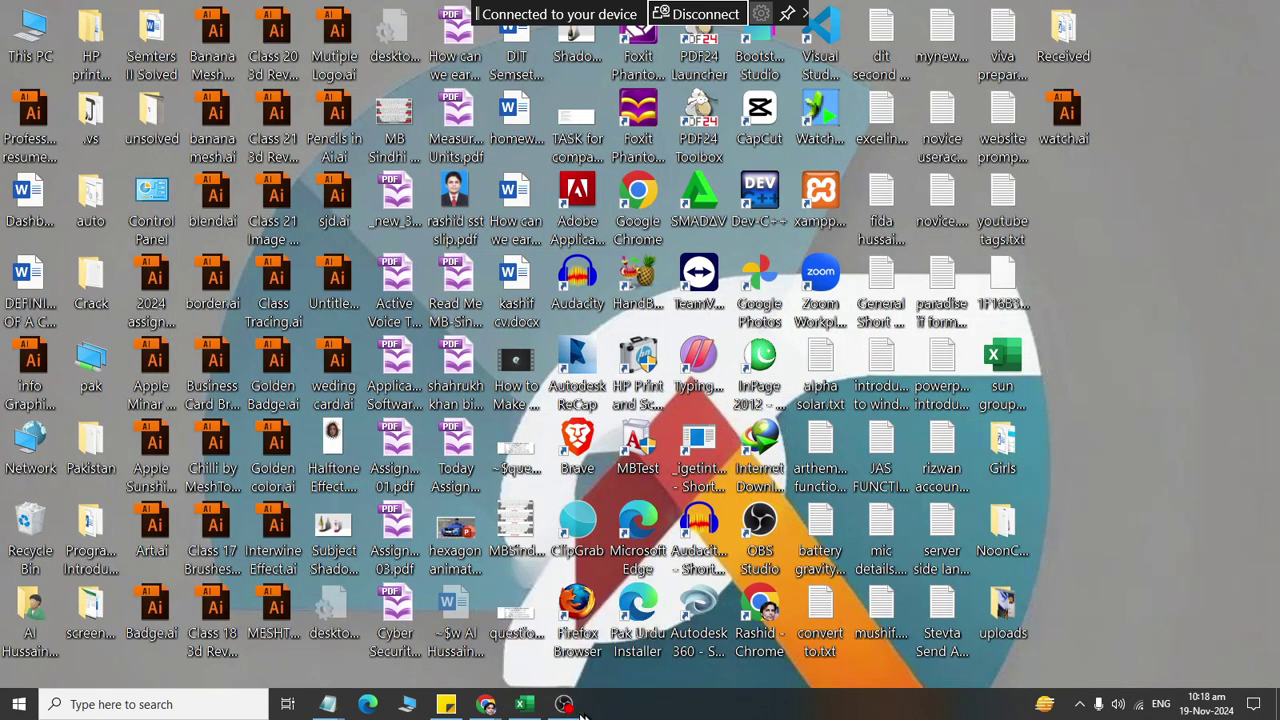